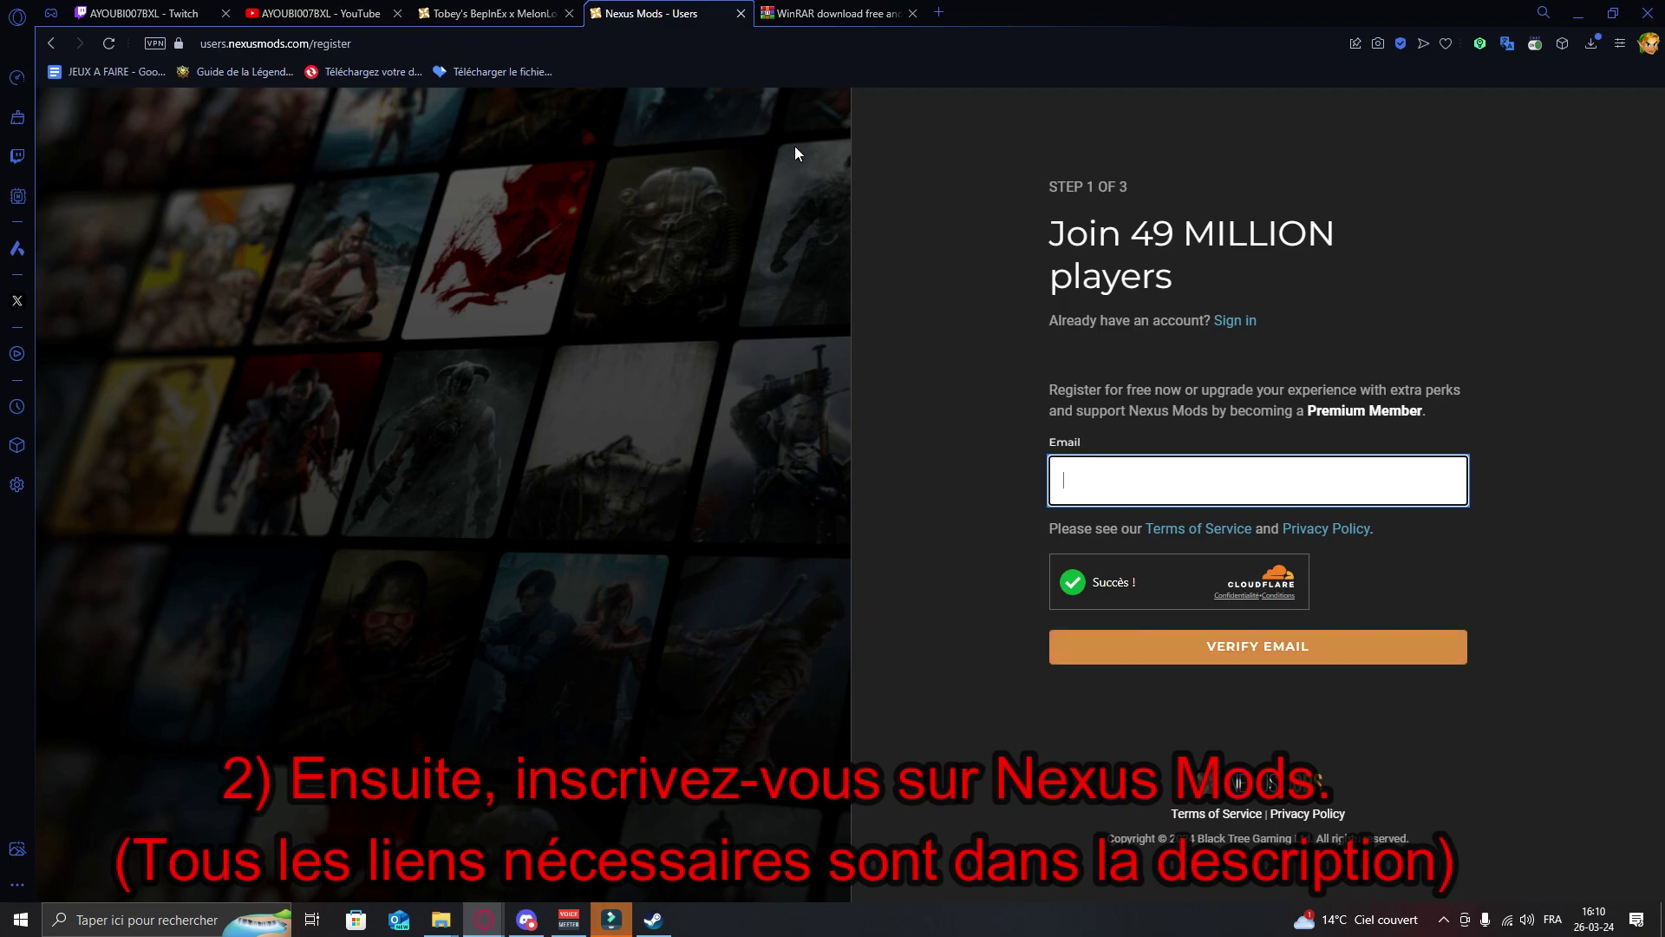
- Download Tobey's BepInEx Pack for Supermarket Simulator manually from its Nexus Mods page with the free slow download
click(490, 13)
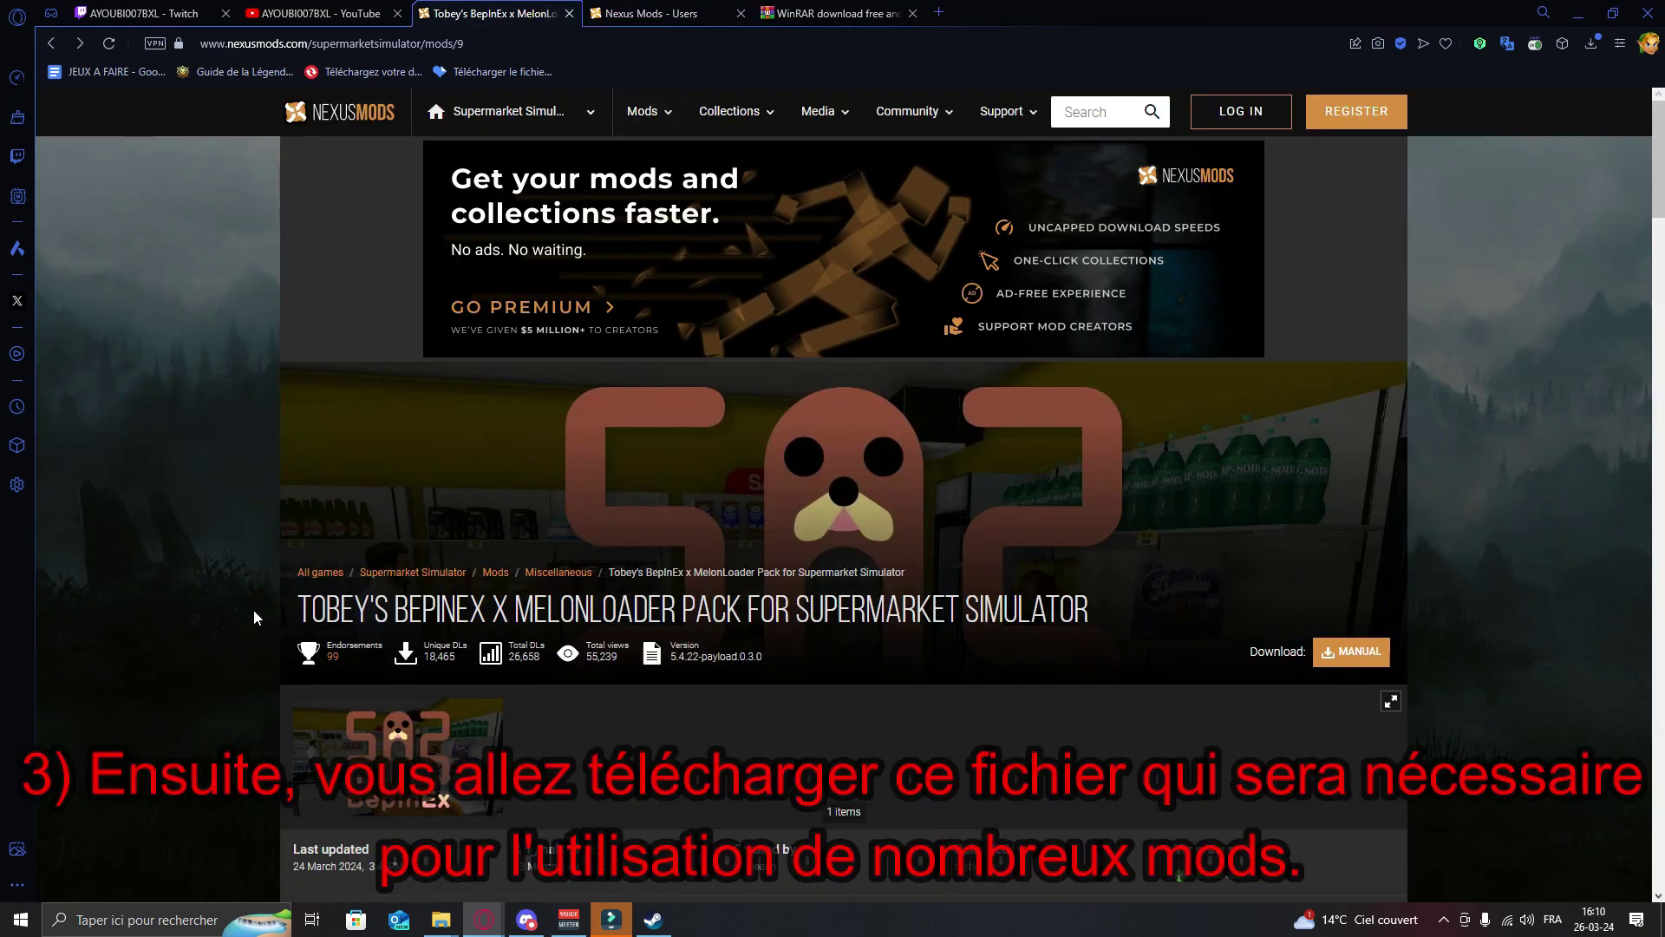
drag(289, 607, 1089, 611)
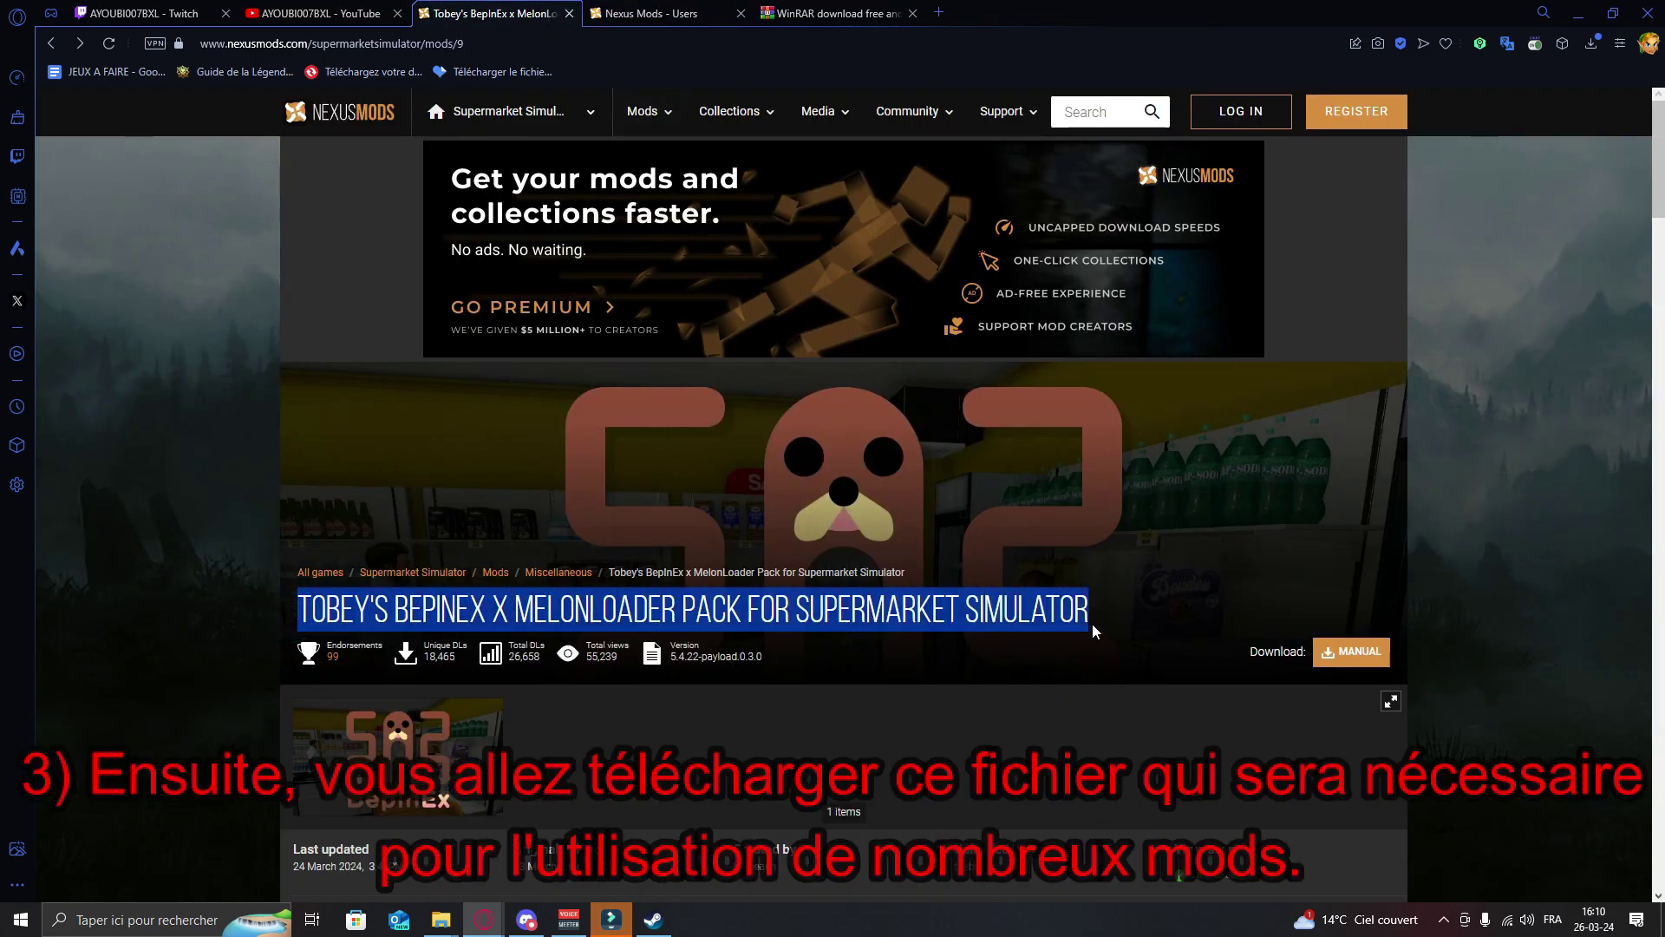
click(996, 734)
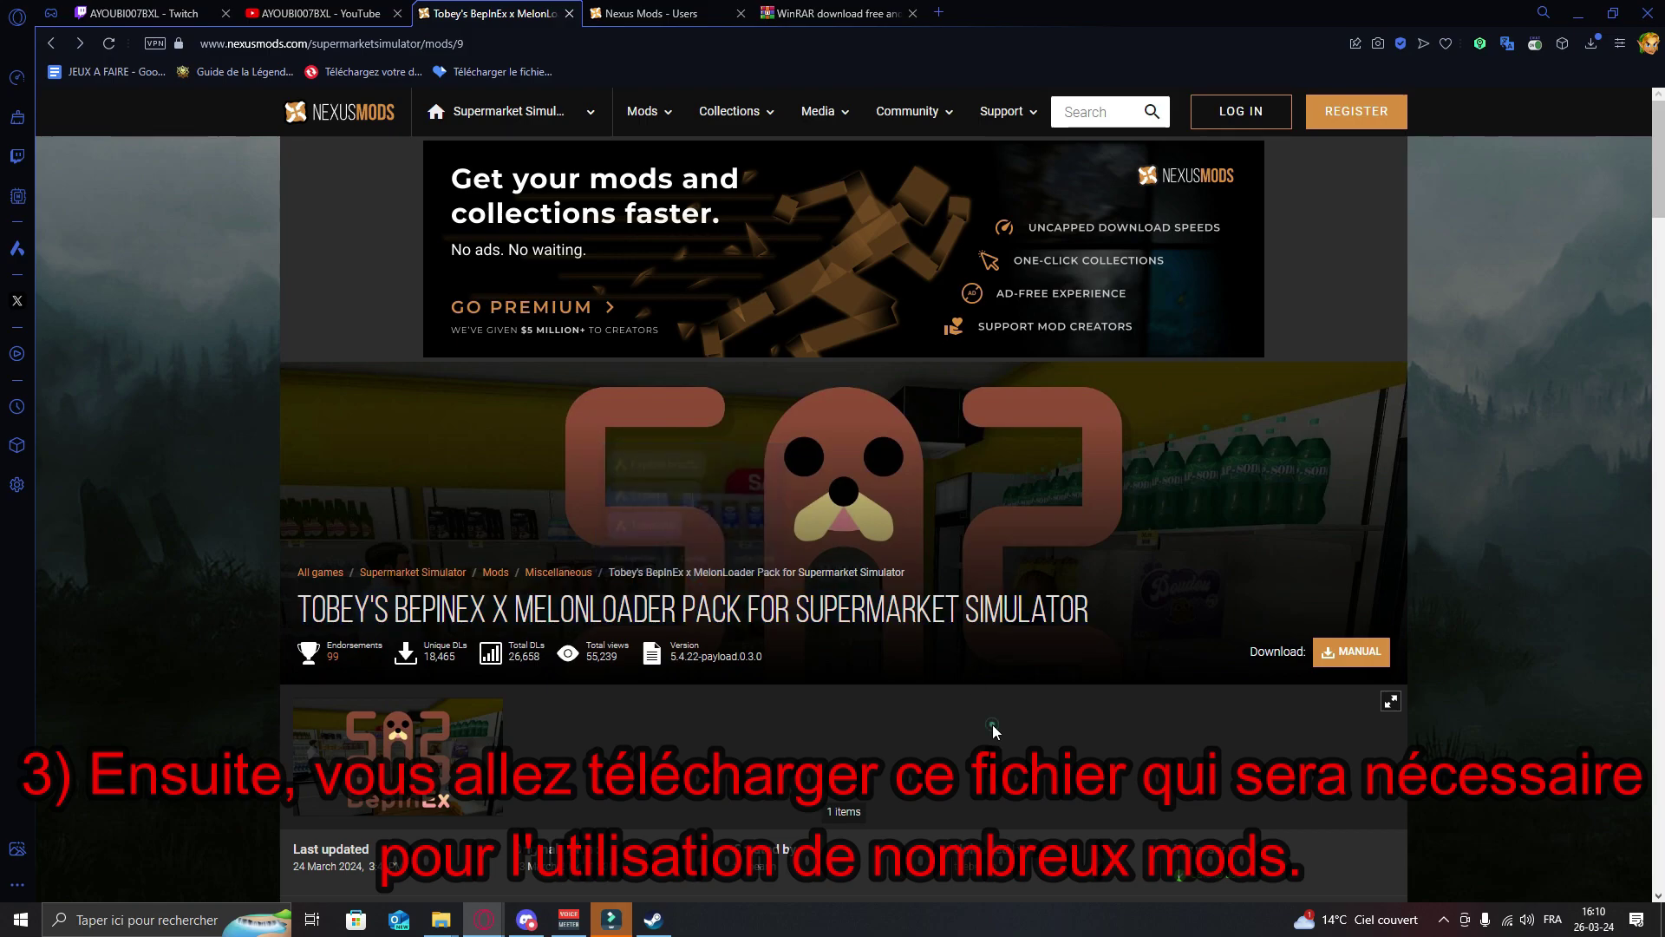
click(1345, 660)
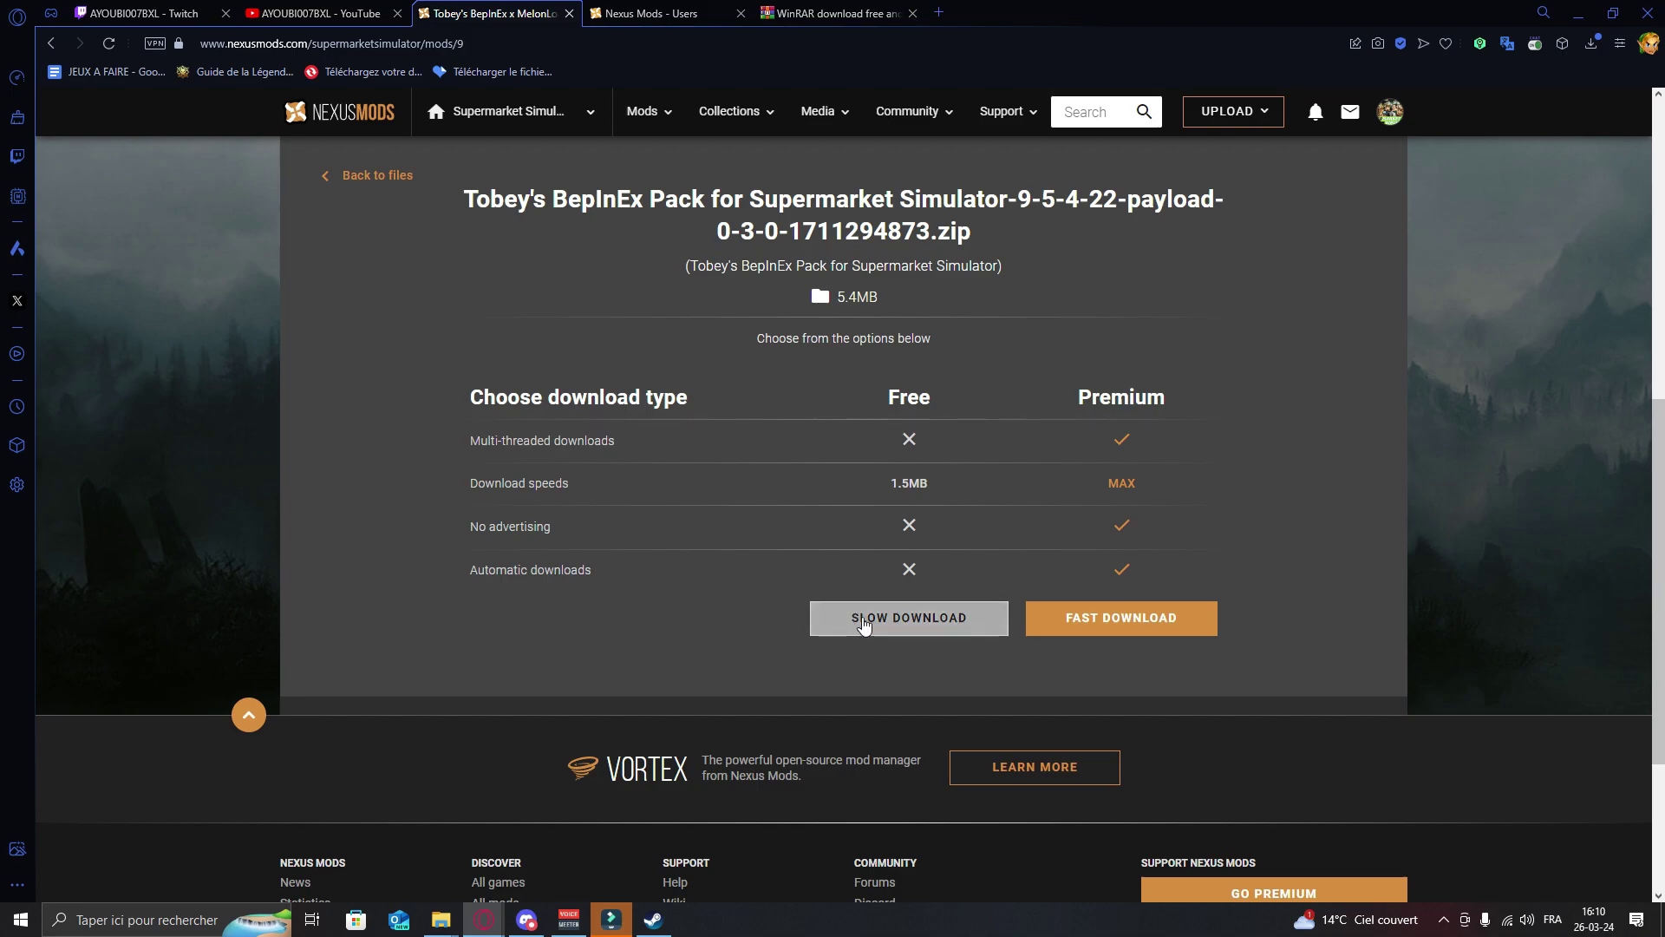
click(881, 631)
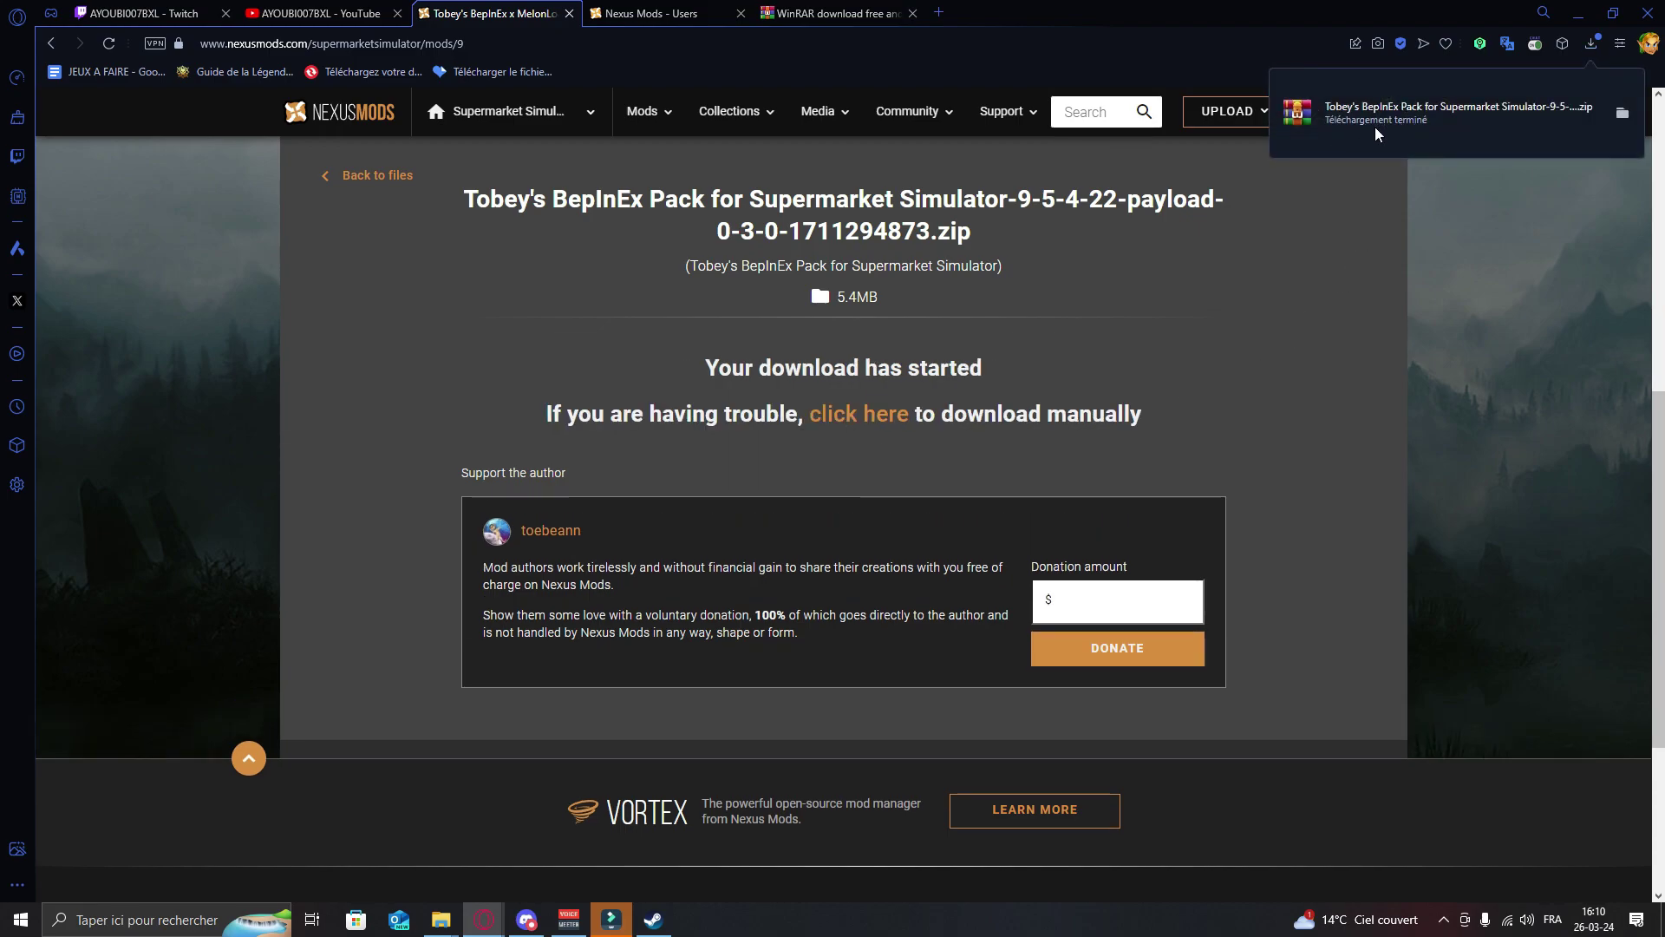
- Switch to File Explorer and create a new folder in Téléchargements, keeping the default name
mouse_move(440, 928)
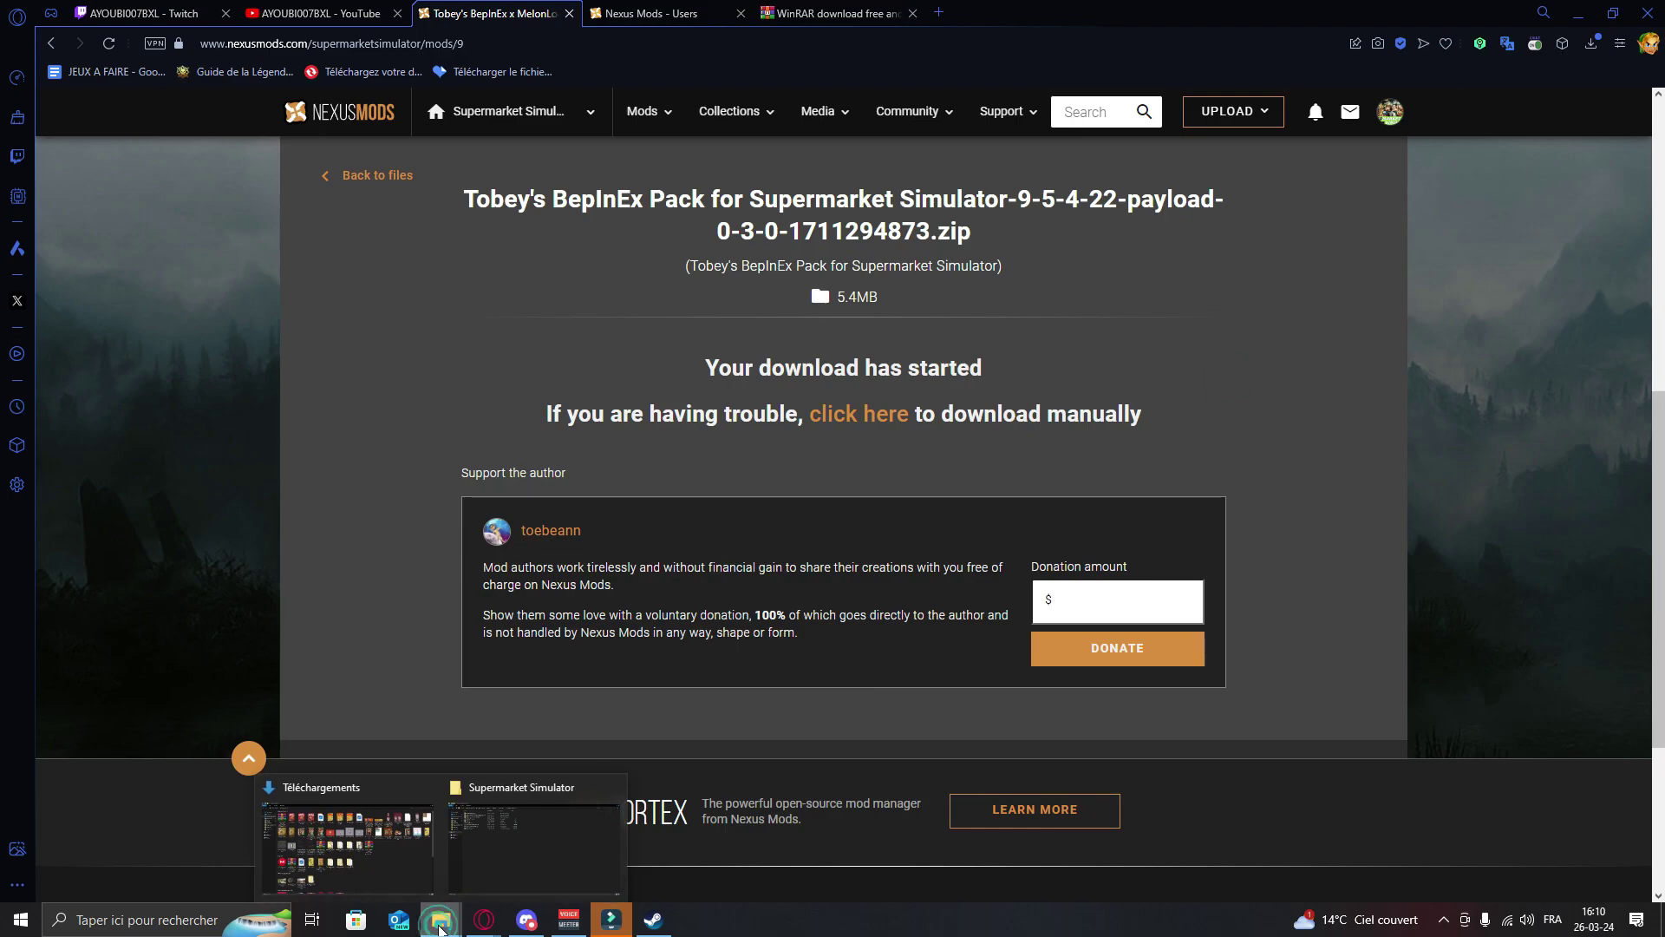
click(347, 842)
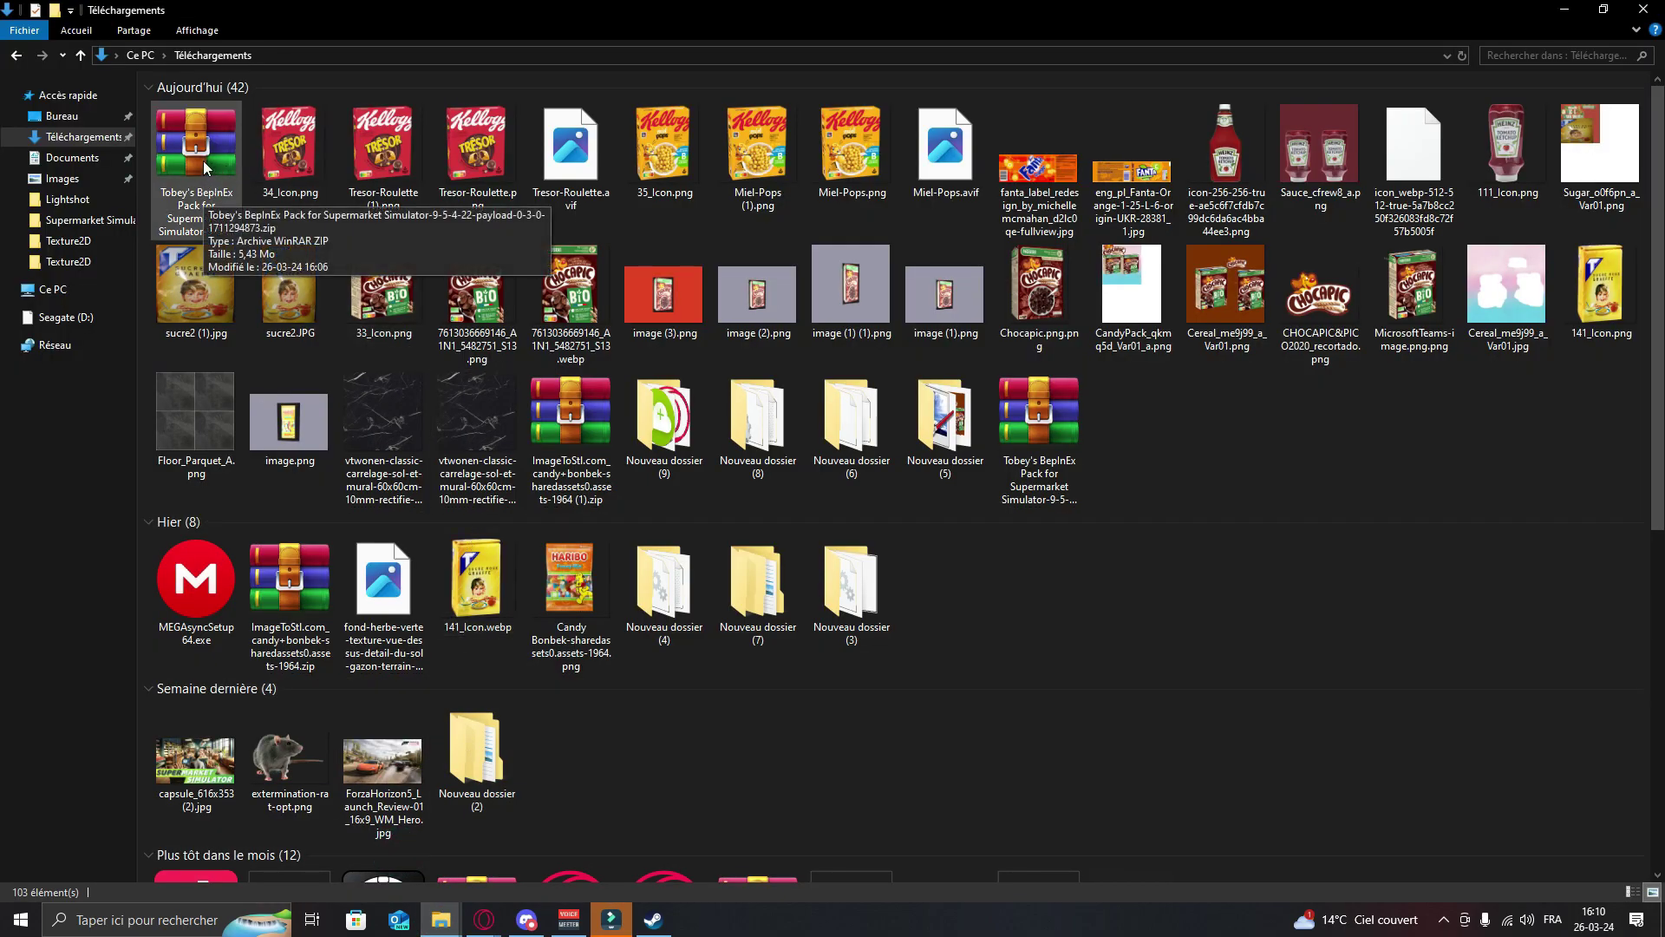
right_click(1195, 419)
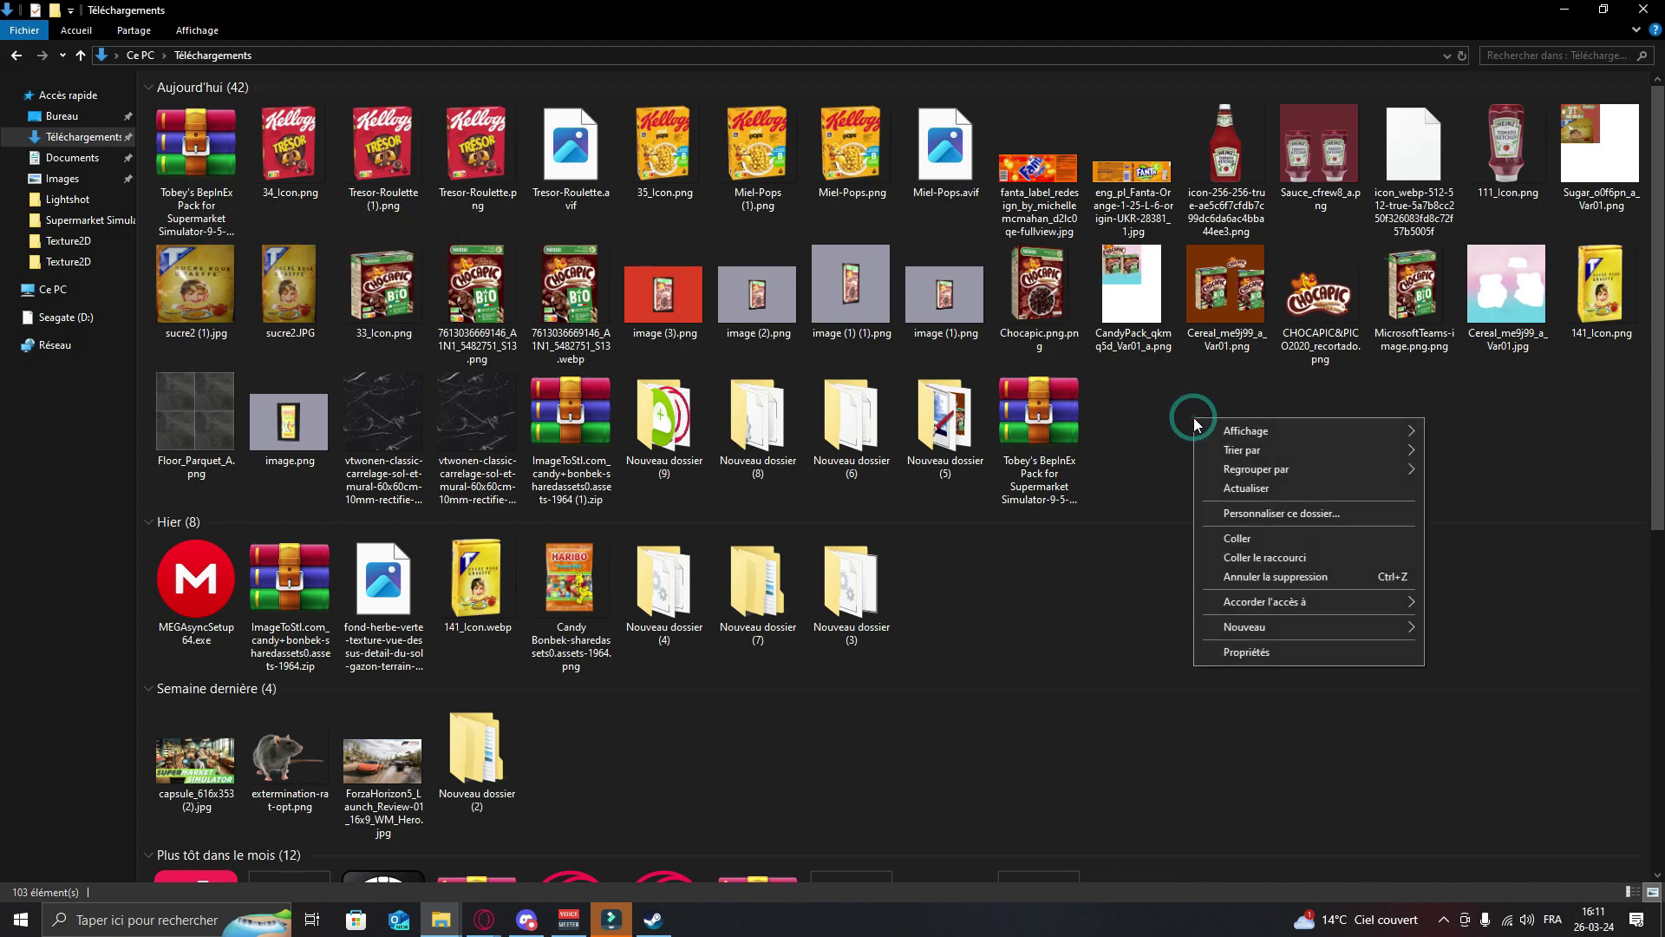
mouse_move(1382, 627)
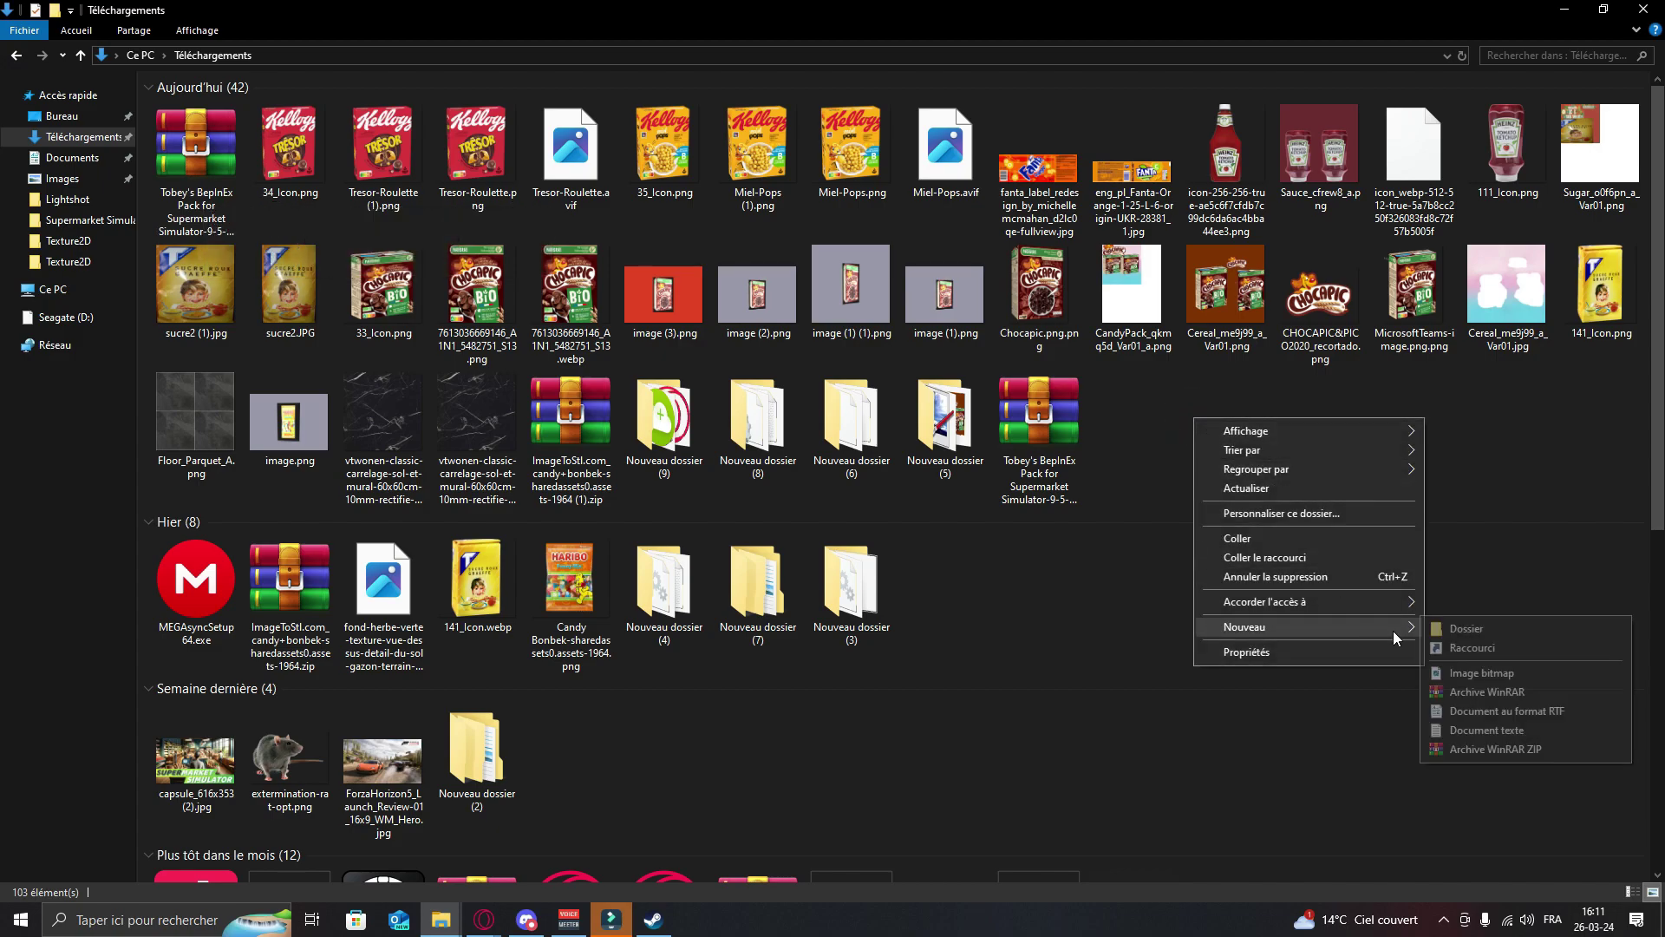
click(1447, 629)
click(1232, 435)
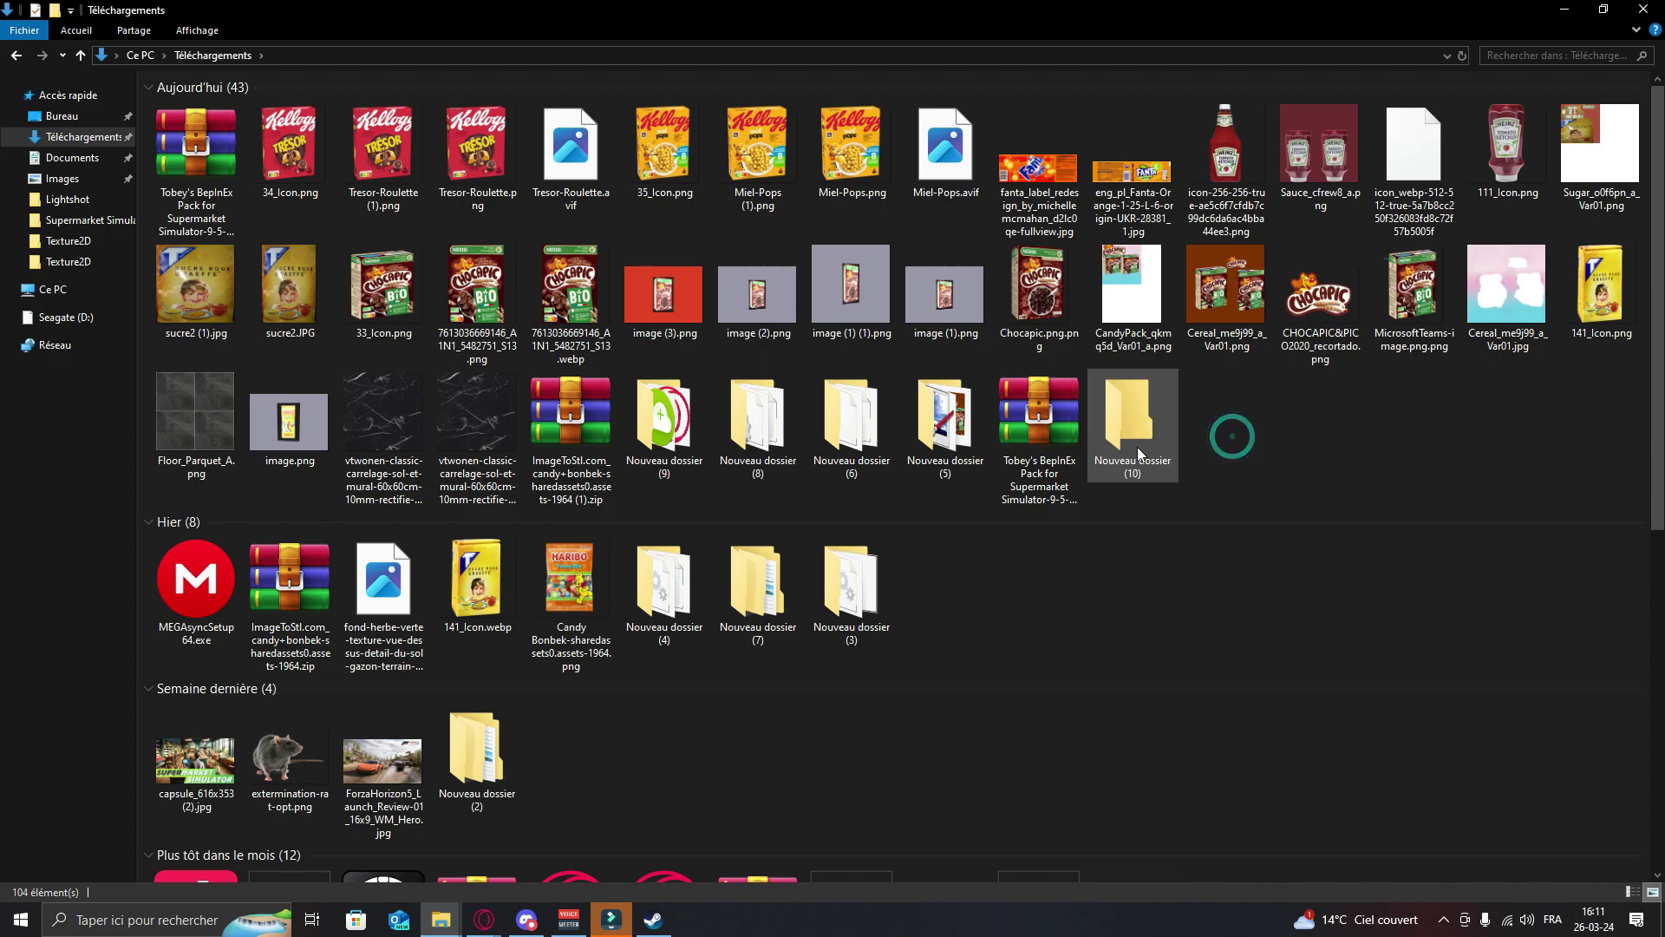
- Move the latest Tobey's BepInEx Pack zip into the new folder and extract it there with WinRAR
drag(1026, 460, 1127, 425)
double_click(1068, 445)
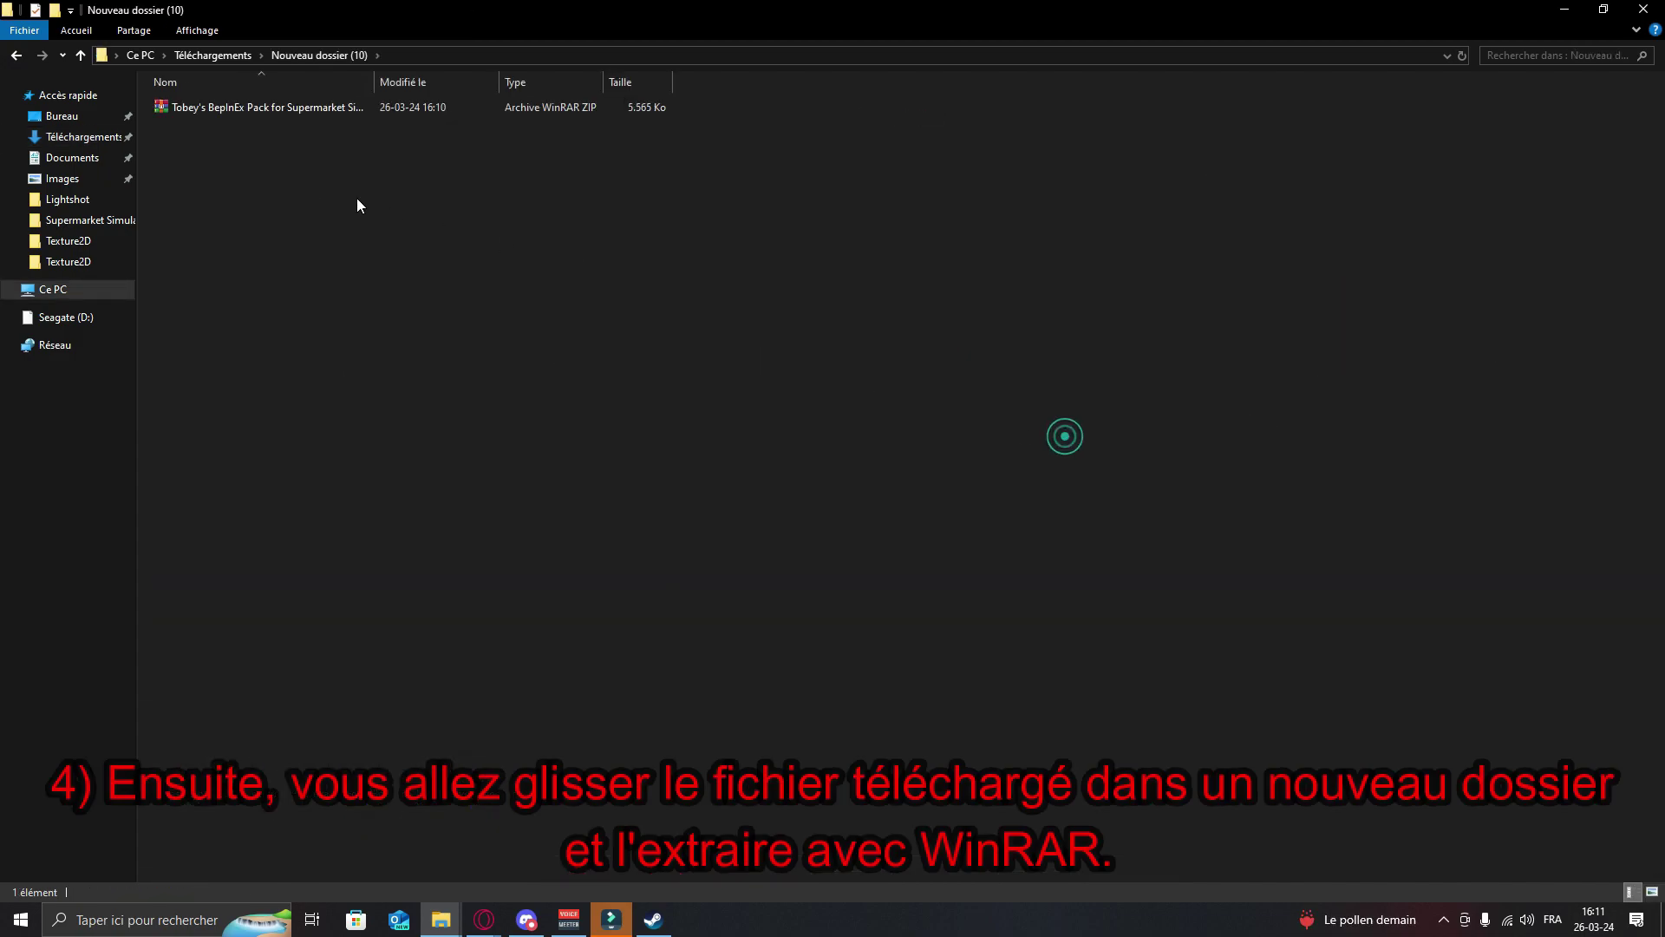
click(230, 107)
right_click(231, 109)
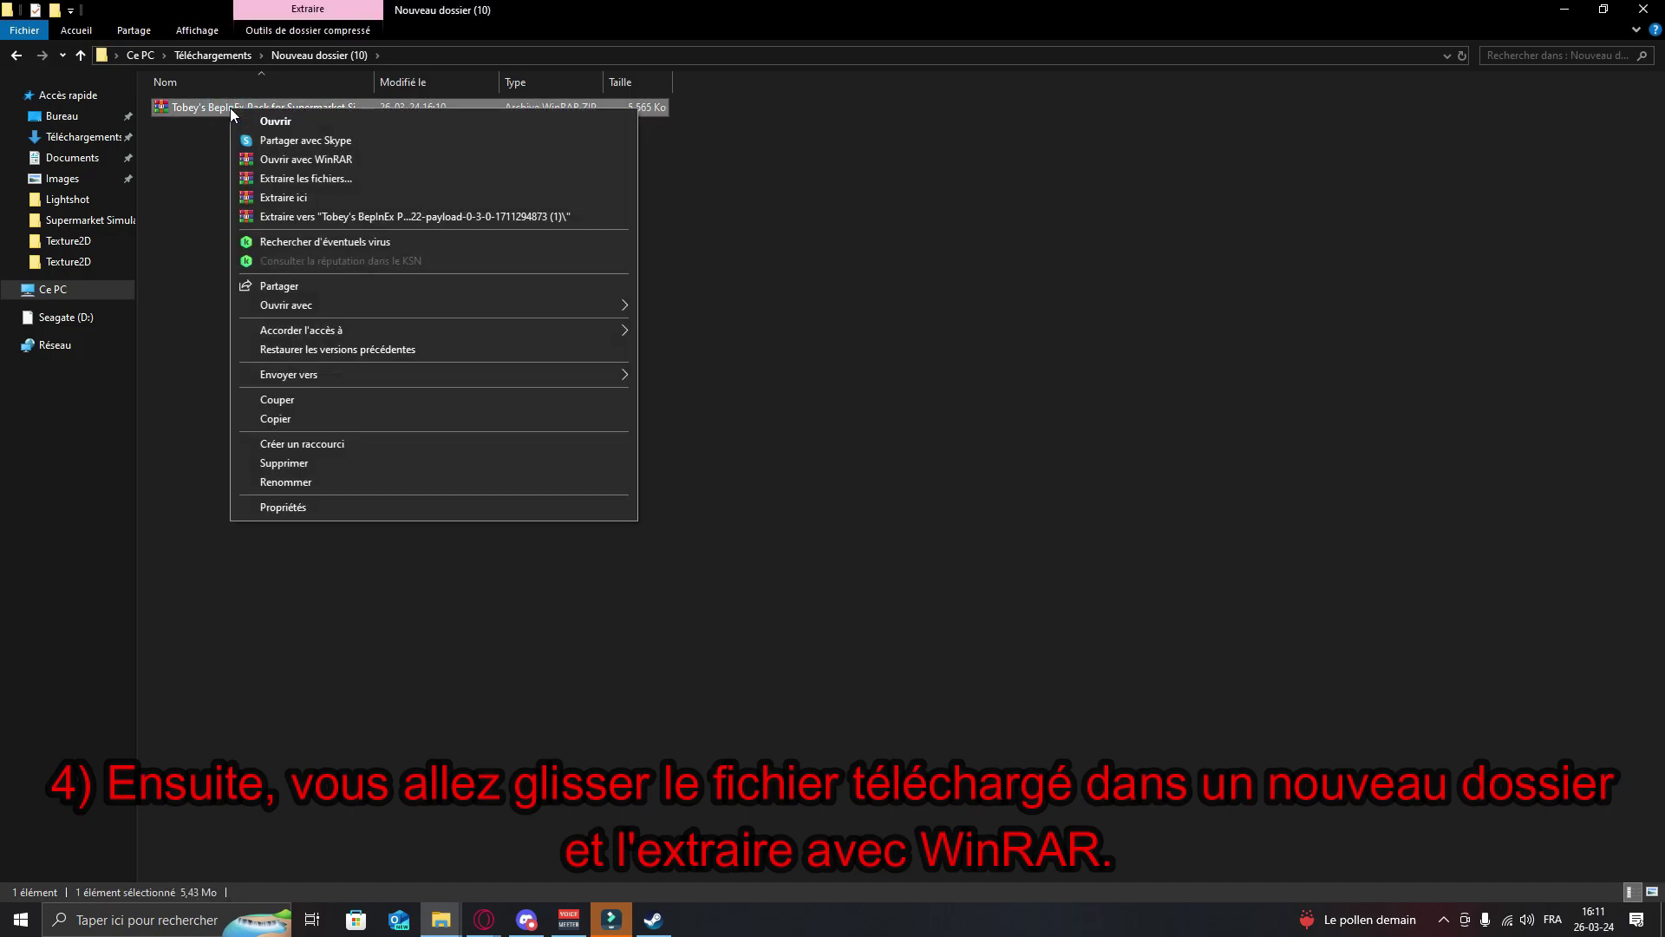
click(298, 198)
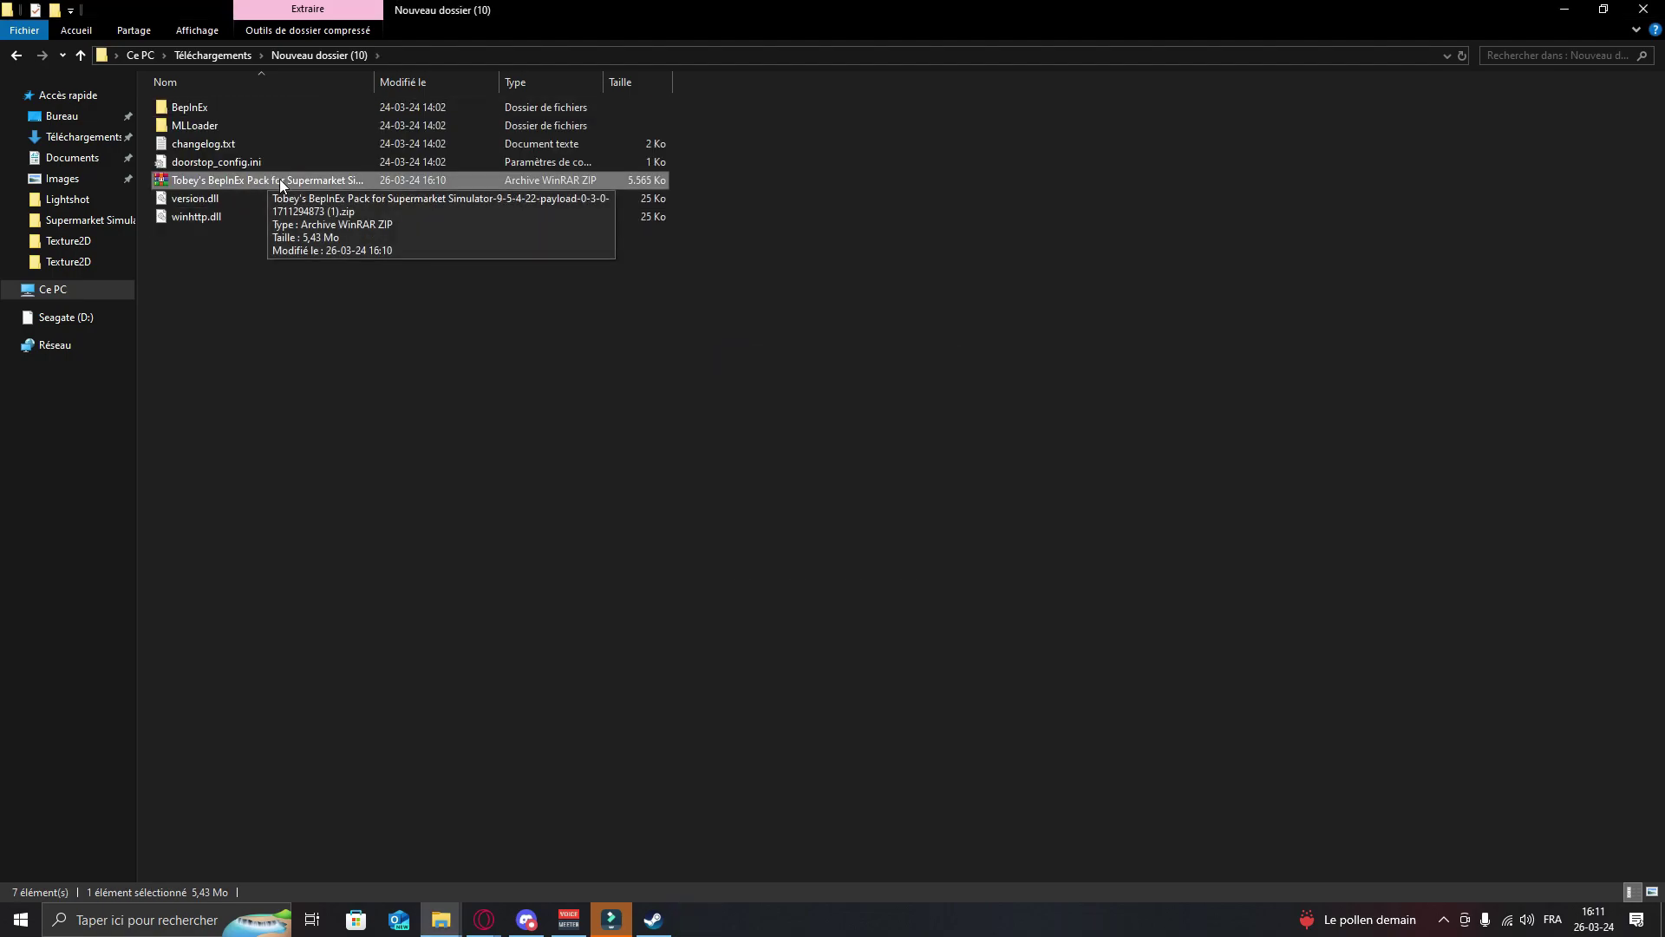
- Delete the Tobey's BepInEx Pack zip archive from the new folder, keeping the extracted files
right_click(280, 184)
click(220, 290)
click(253, 184)
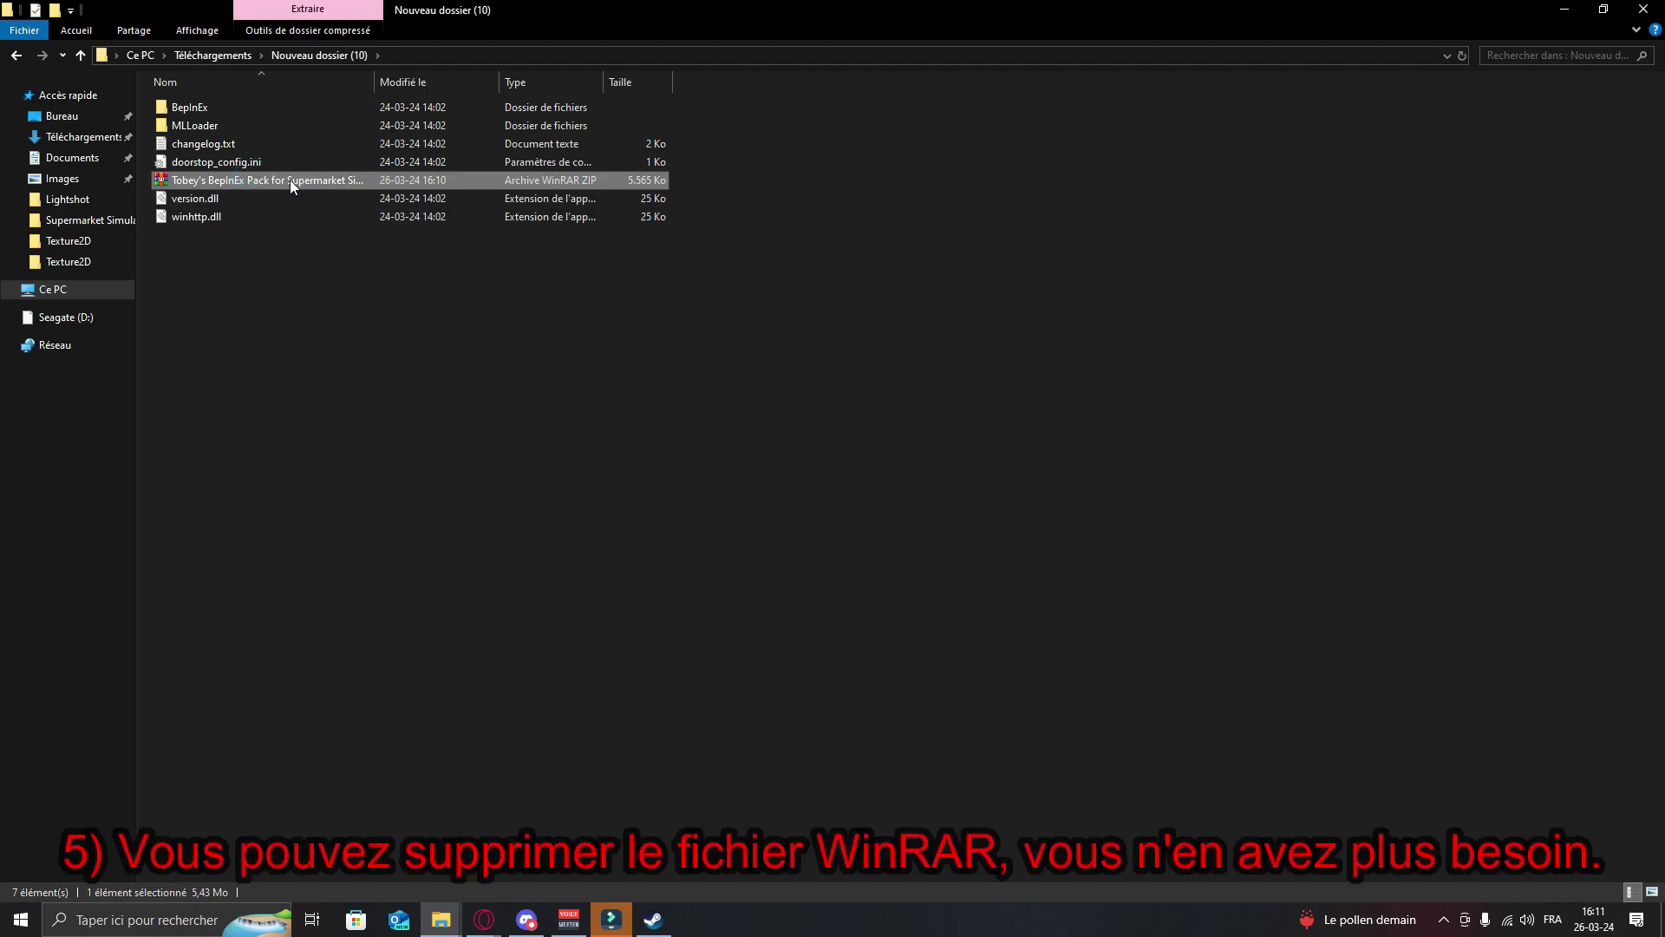
right_click(289, 179)
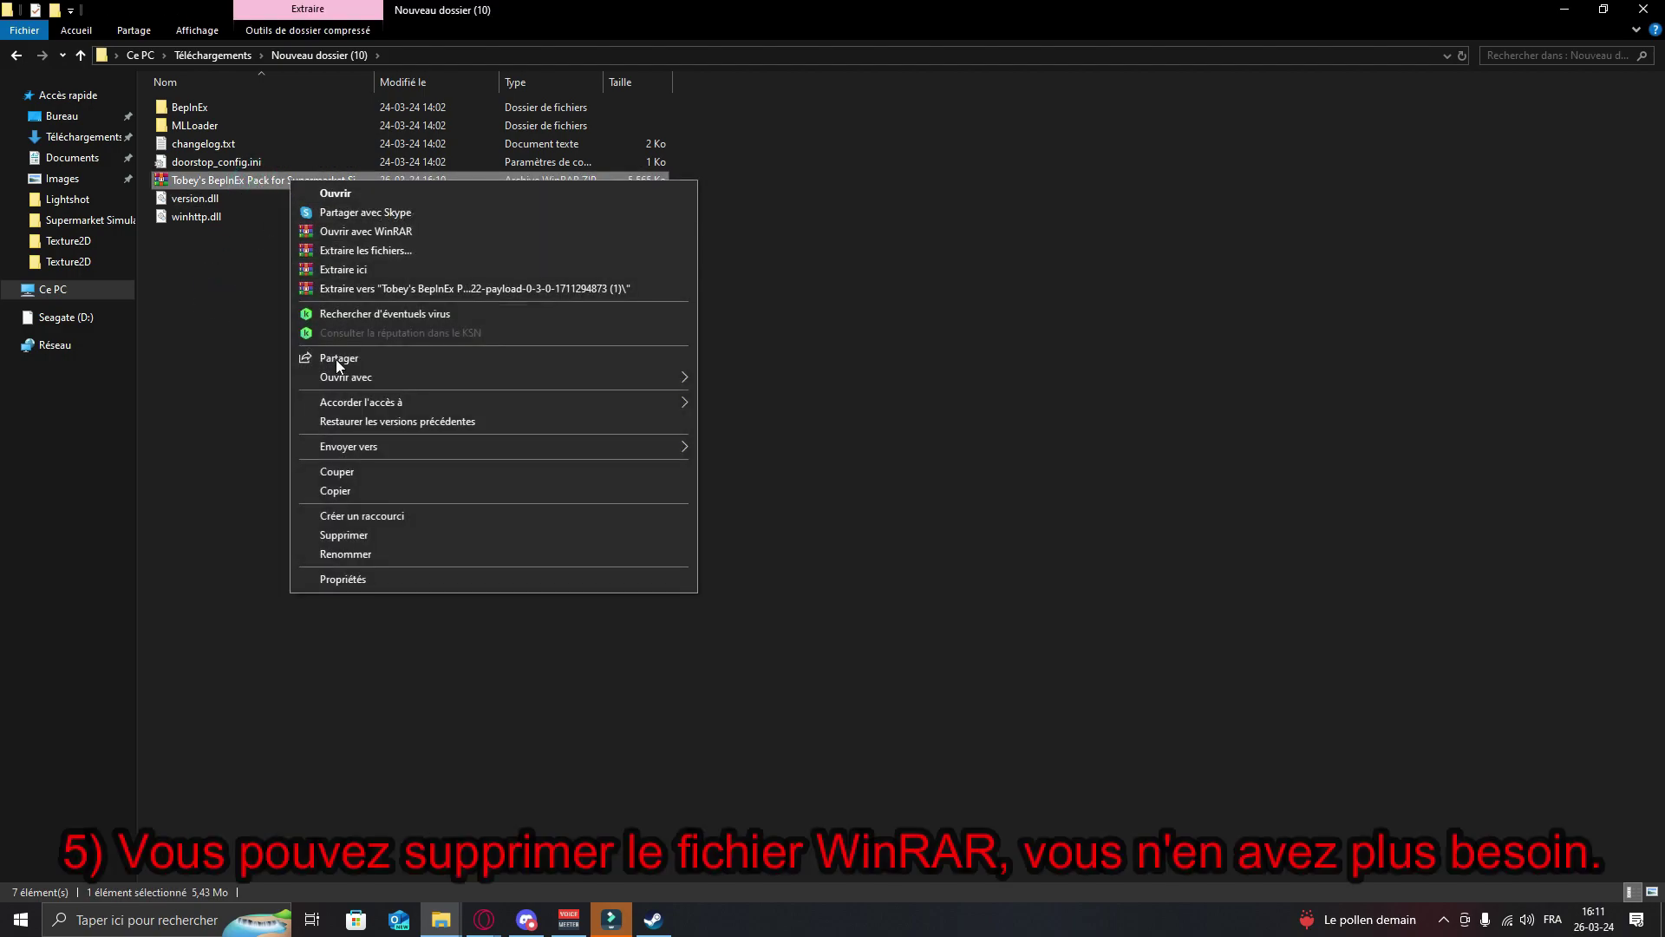
click(345, 534)
- Cut all the extracted files and folders, from BepInEx through winhttp.dll
drag(413, 284, 230, 102)
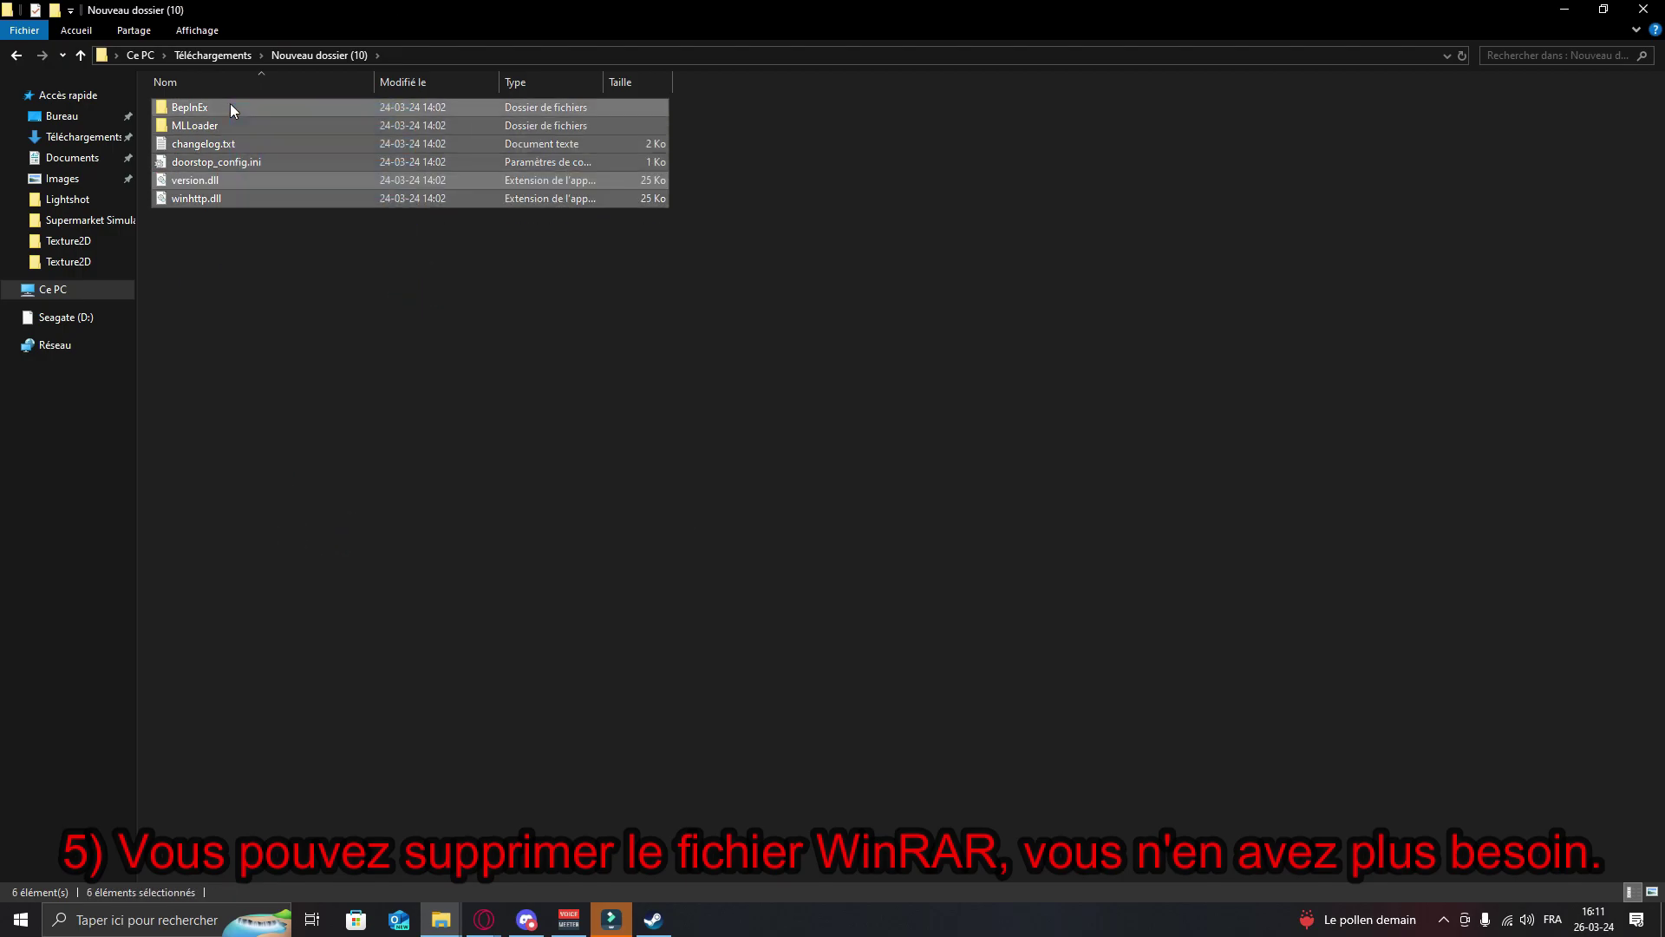
right_click(285, 112)
click(378, 397)
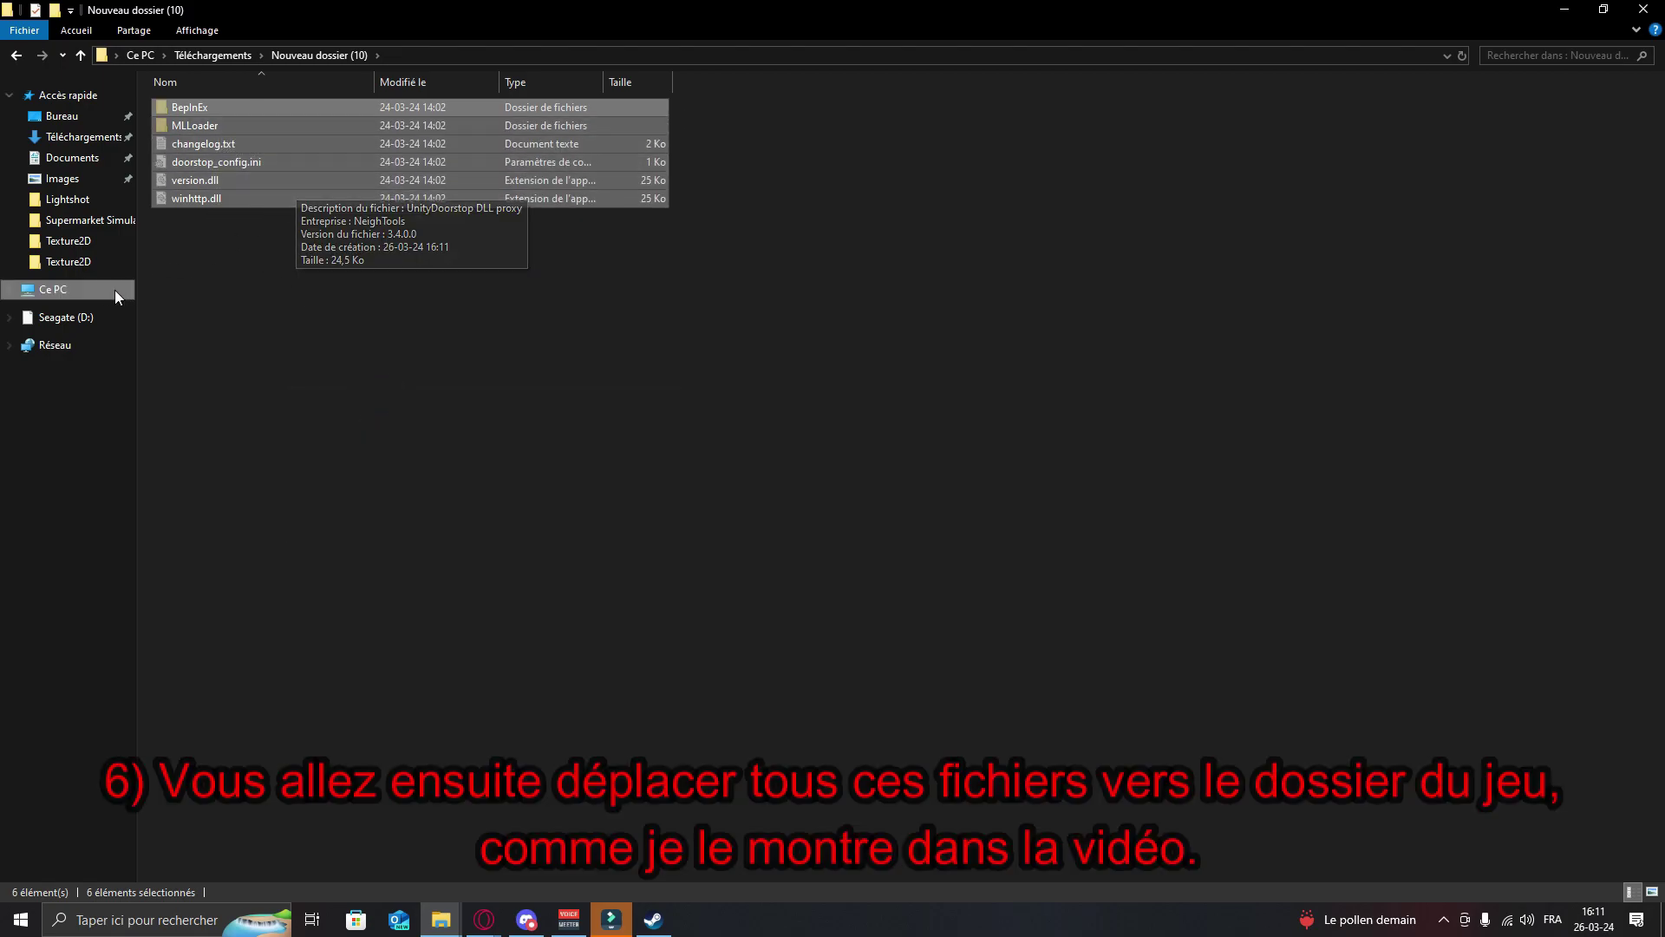
- Paste the cut files into the game folder Disque local (C:) > Programmes (x86) > Steam > steamapps > common > Supermarket Simulator
click(90, 288)
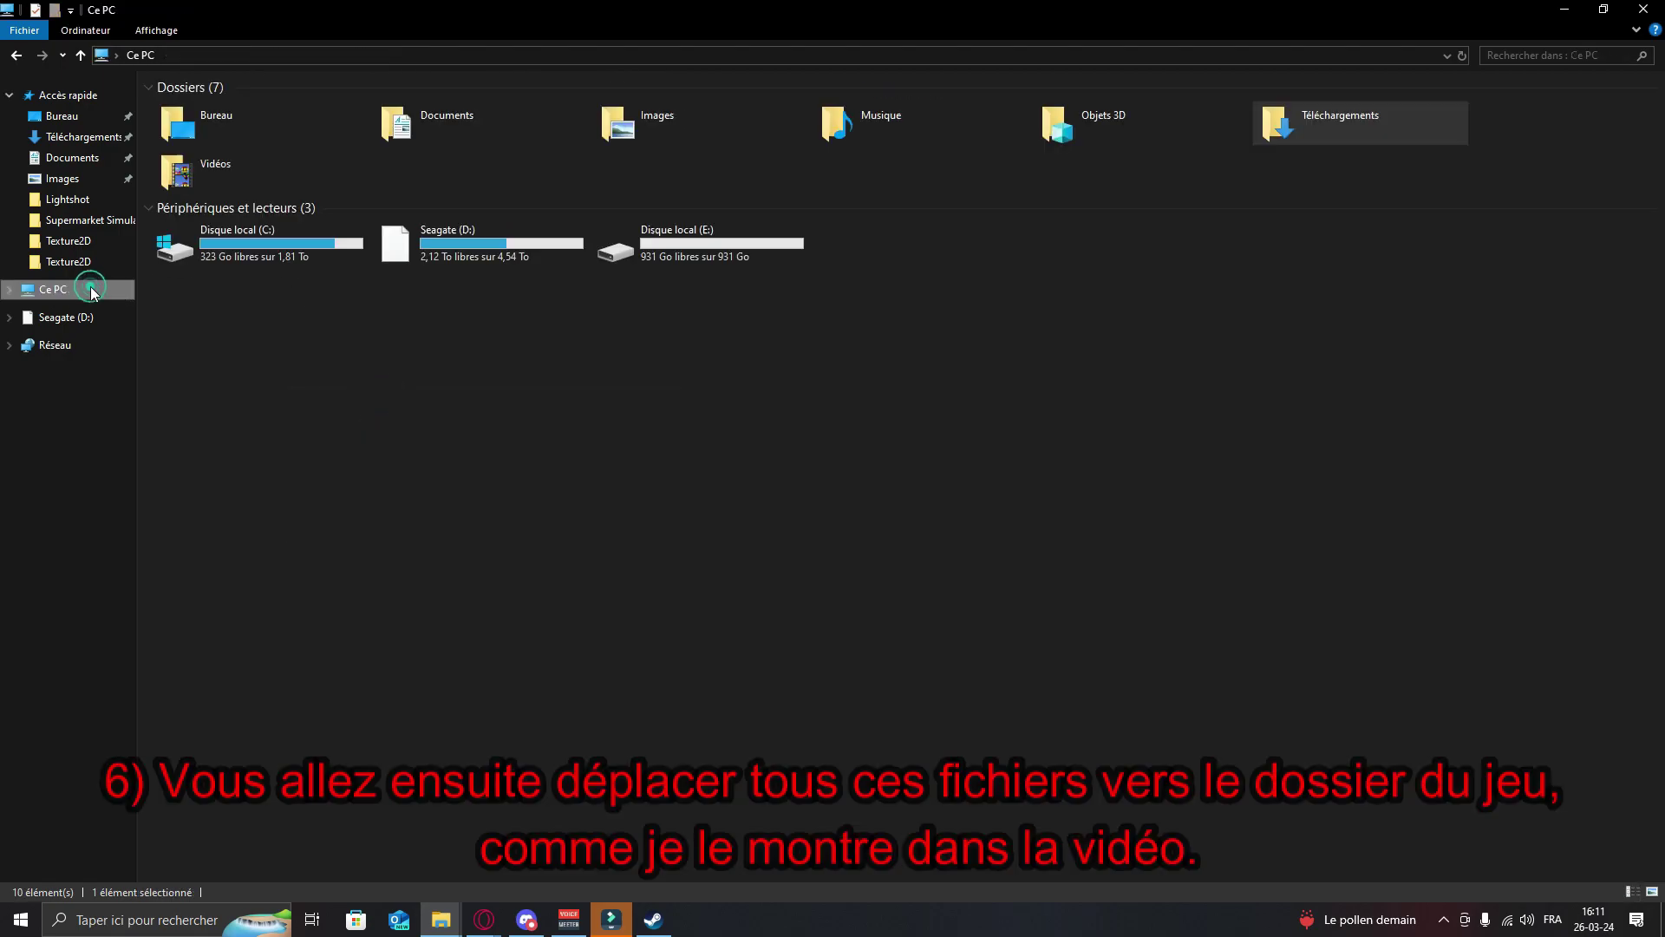
double_click(239, 254)
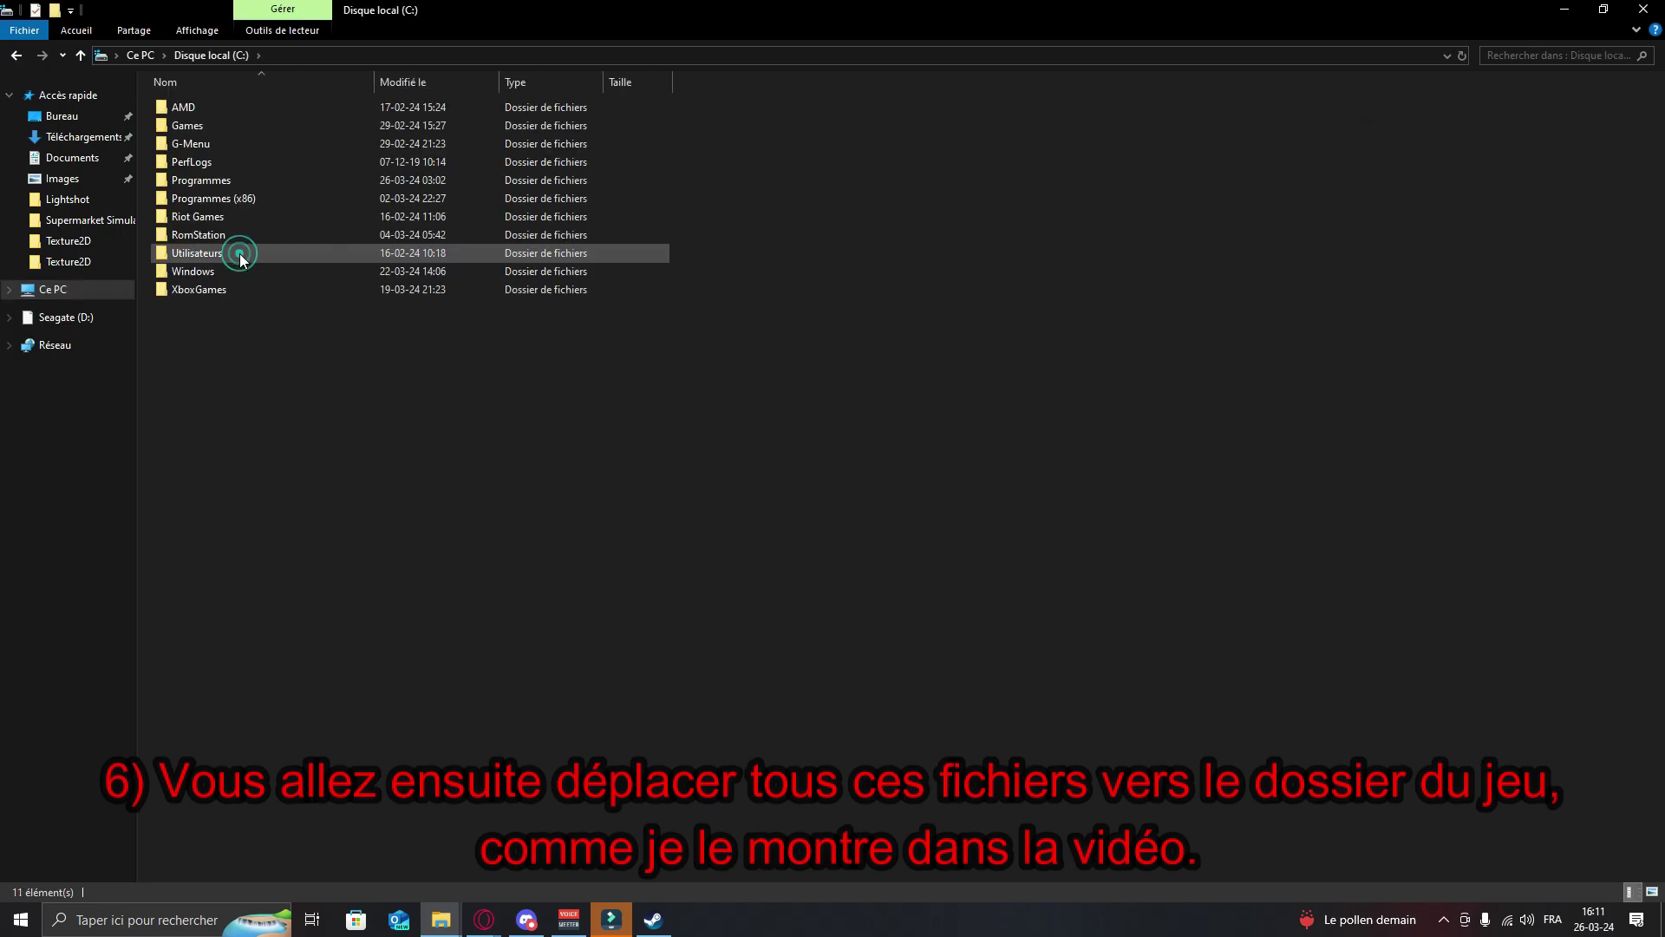
double_click(267, 205)
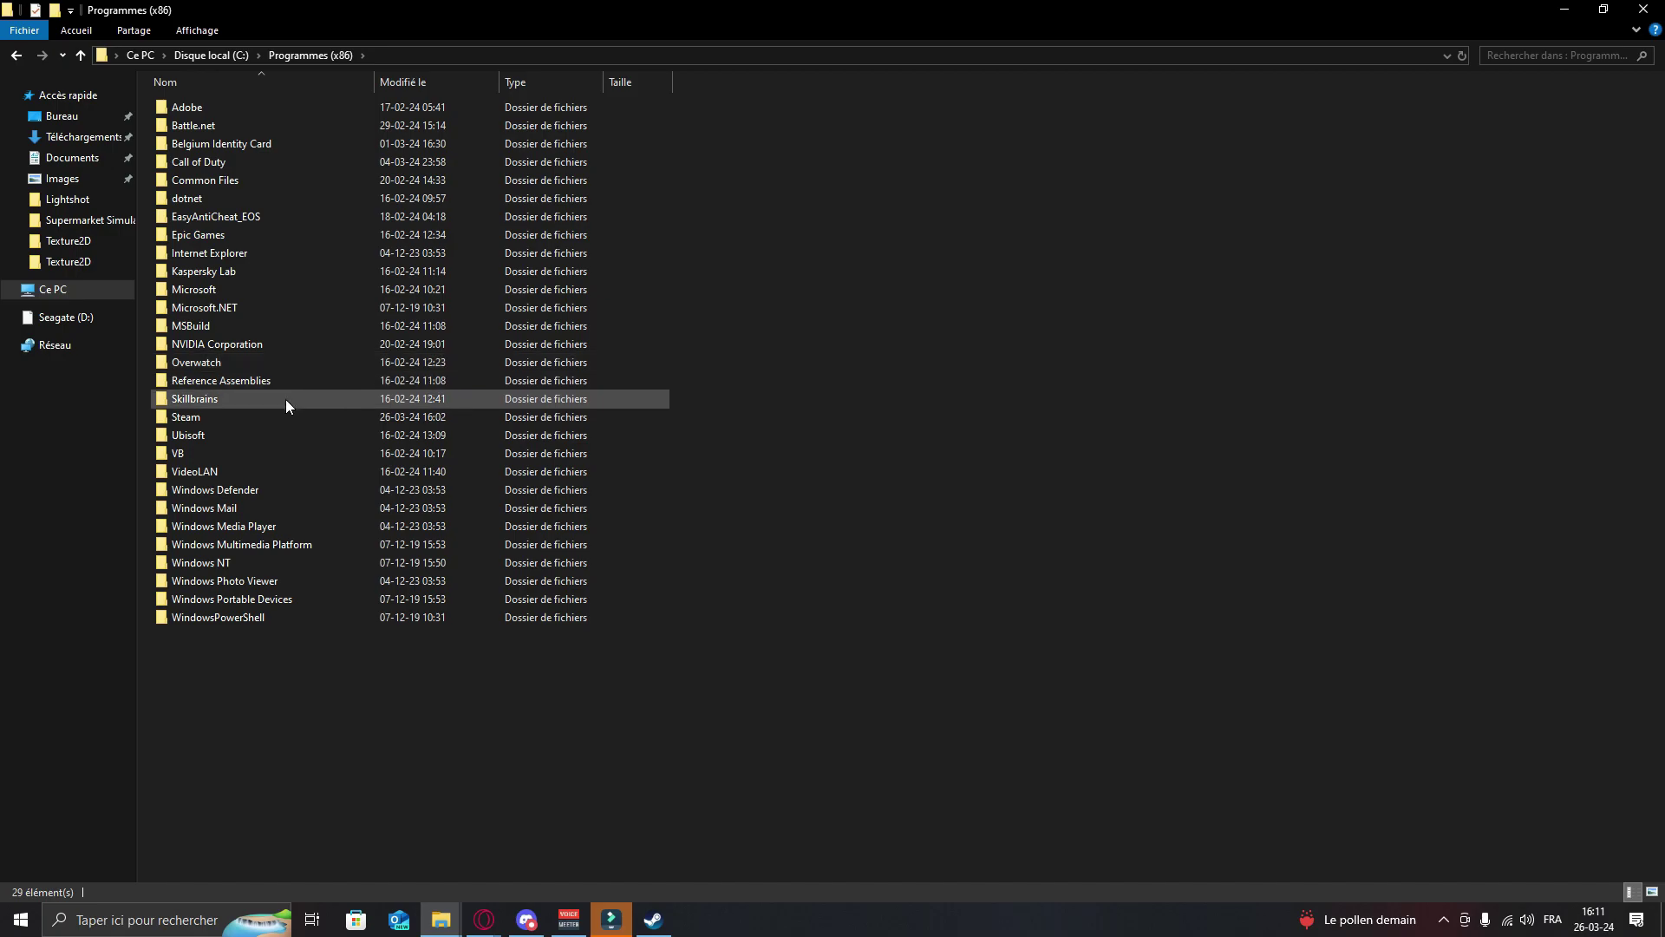
mouse_move(268, 415)
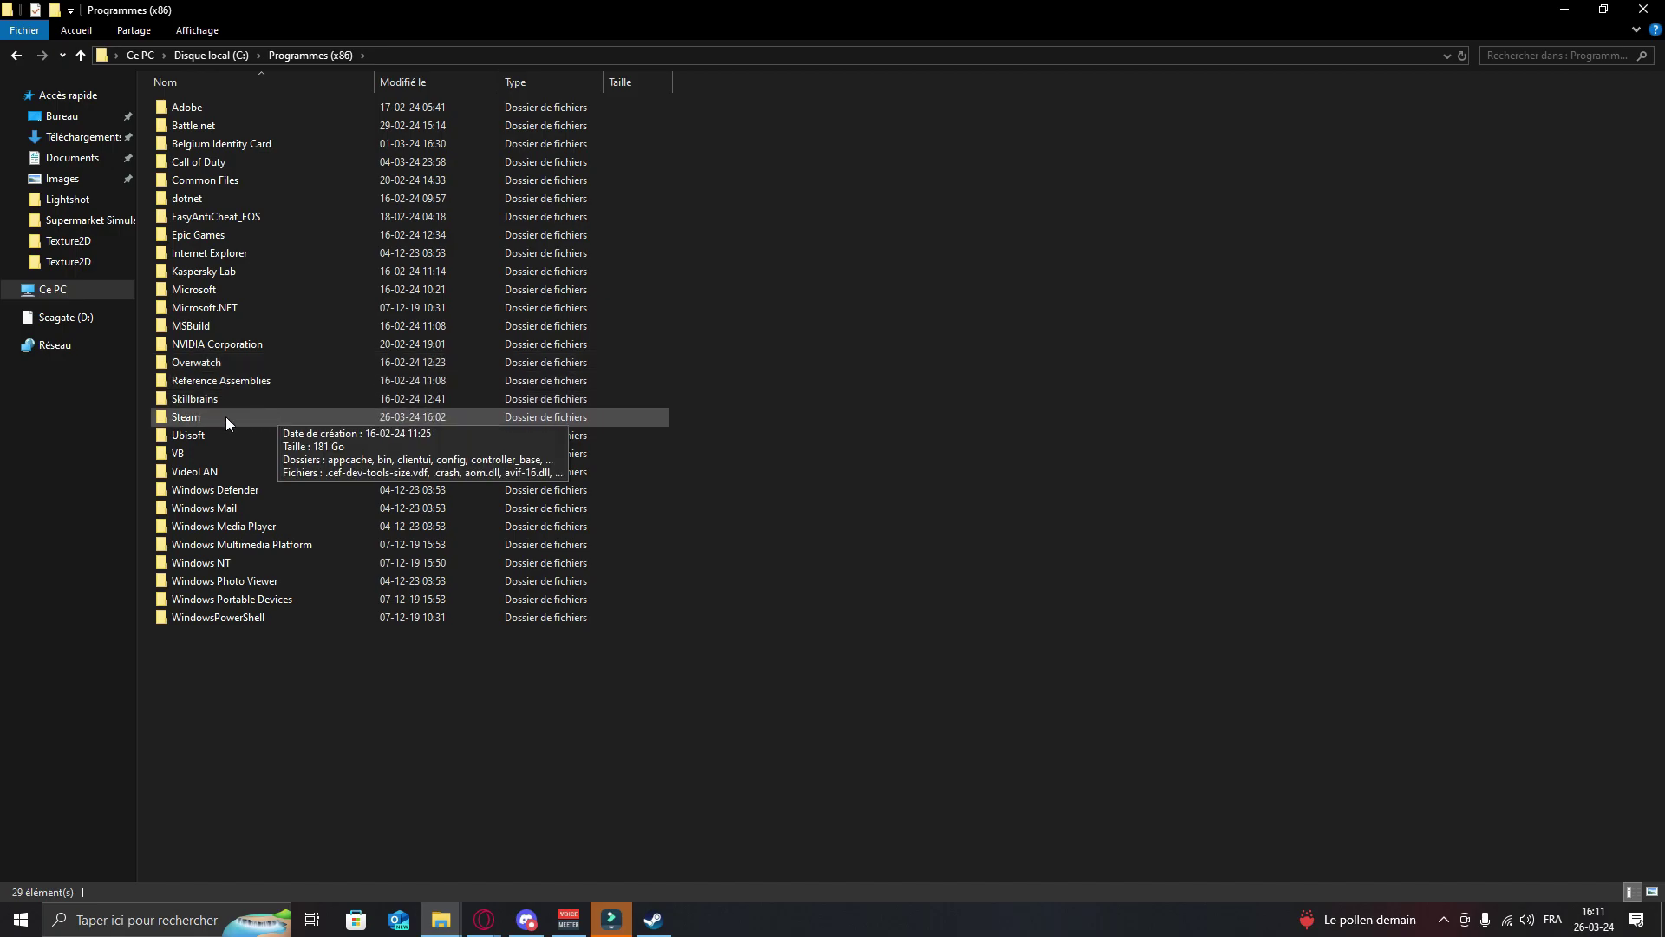
double_click(225, 416)
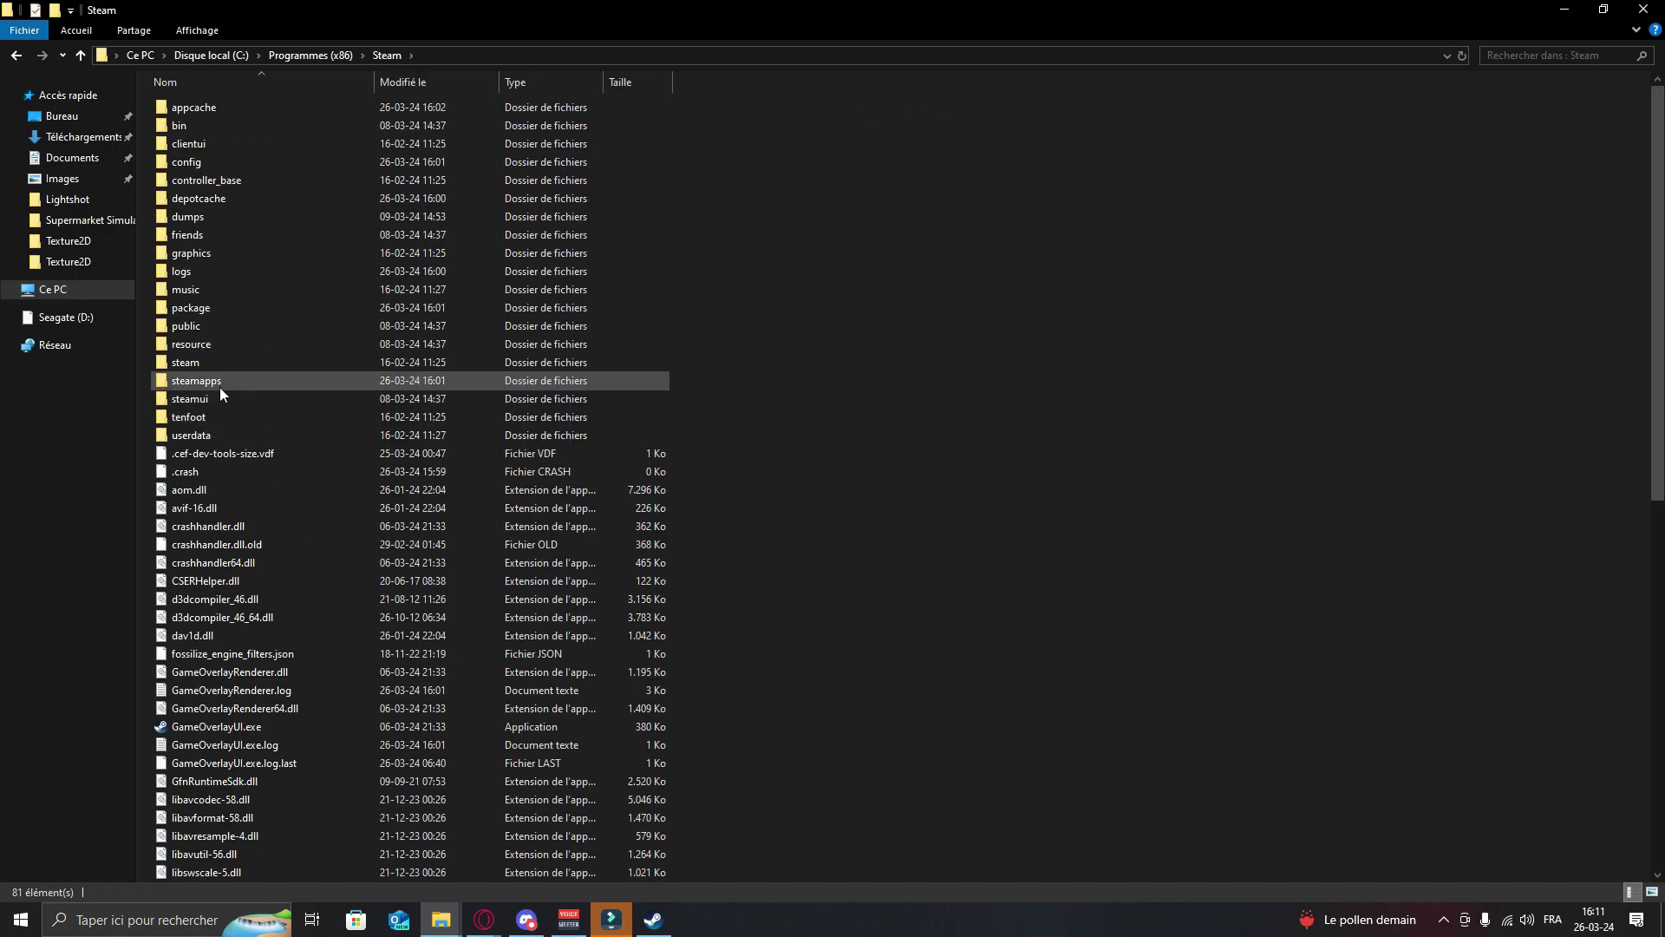
double_click(268, 383)
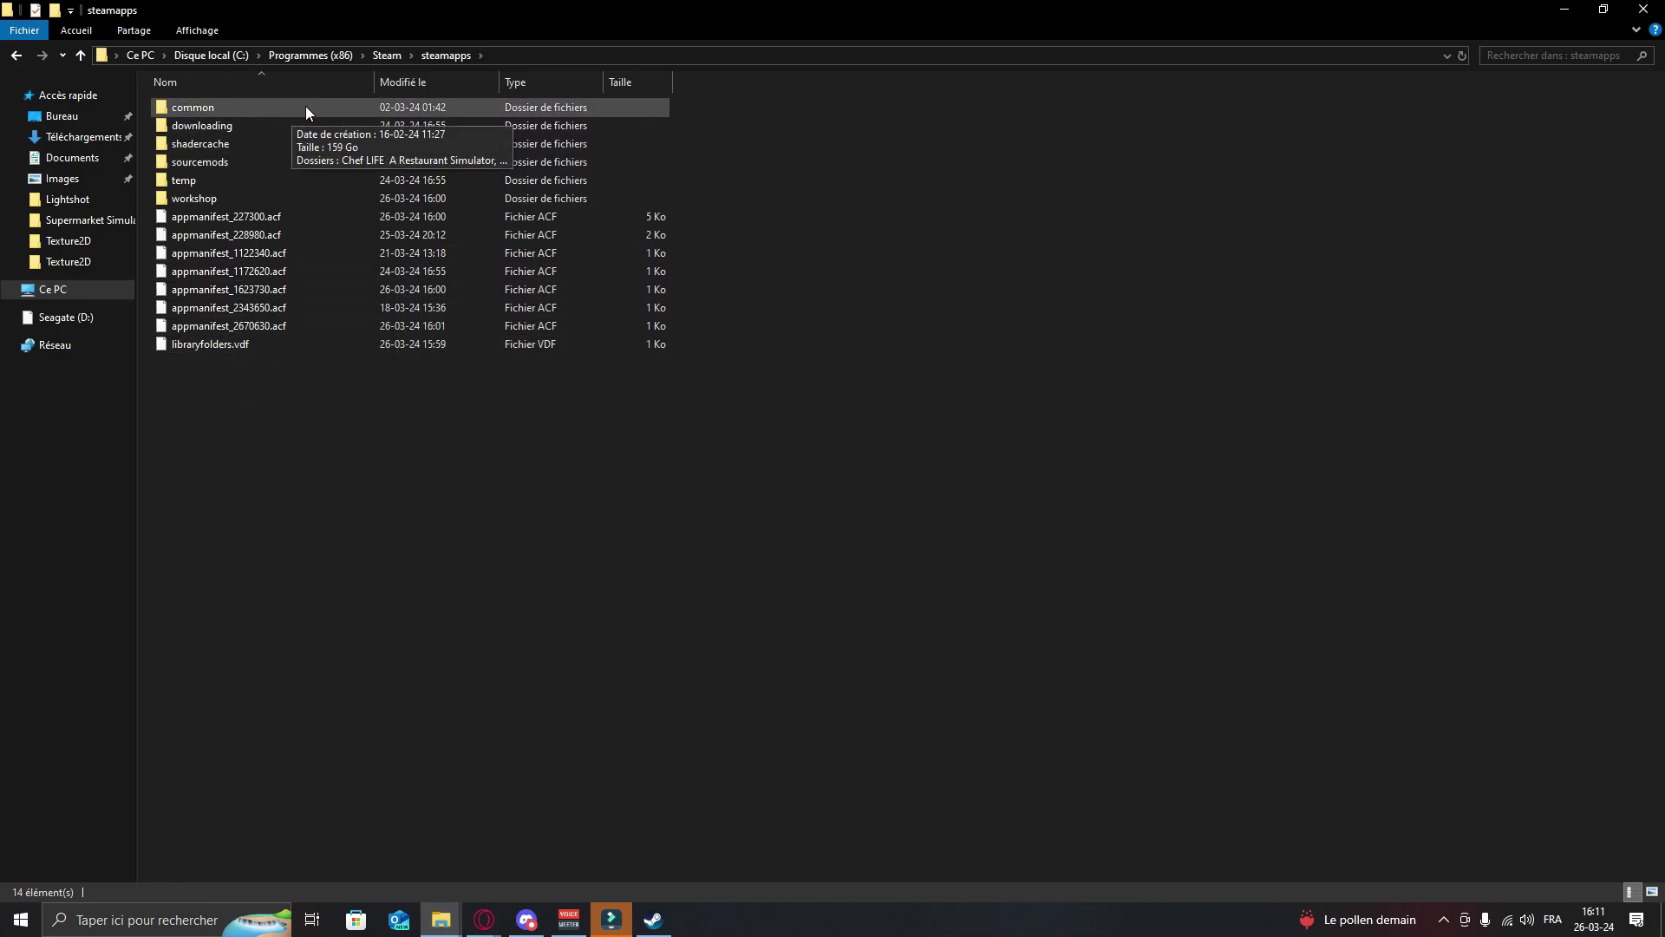
double_click(283, 109)
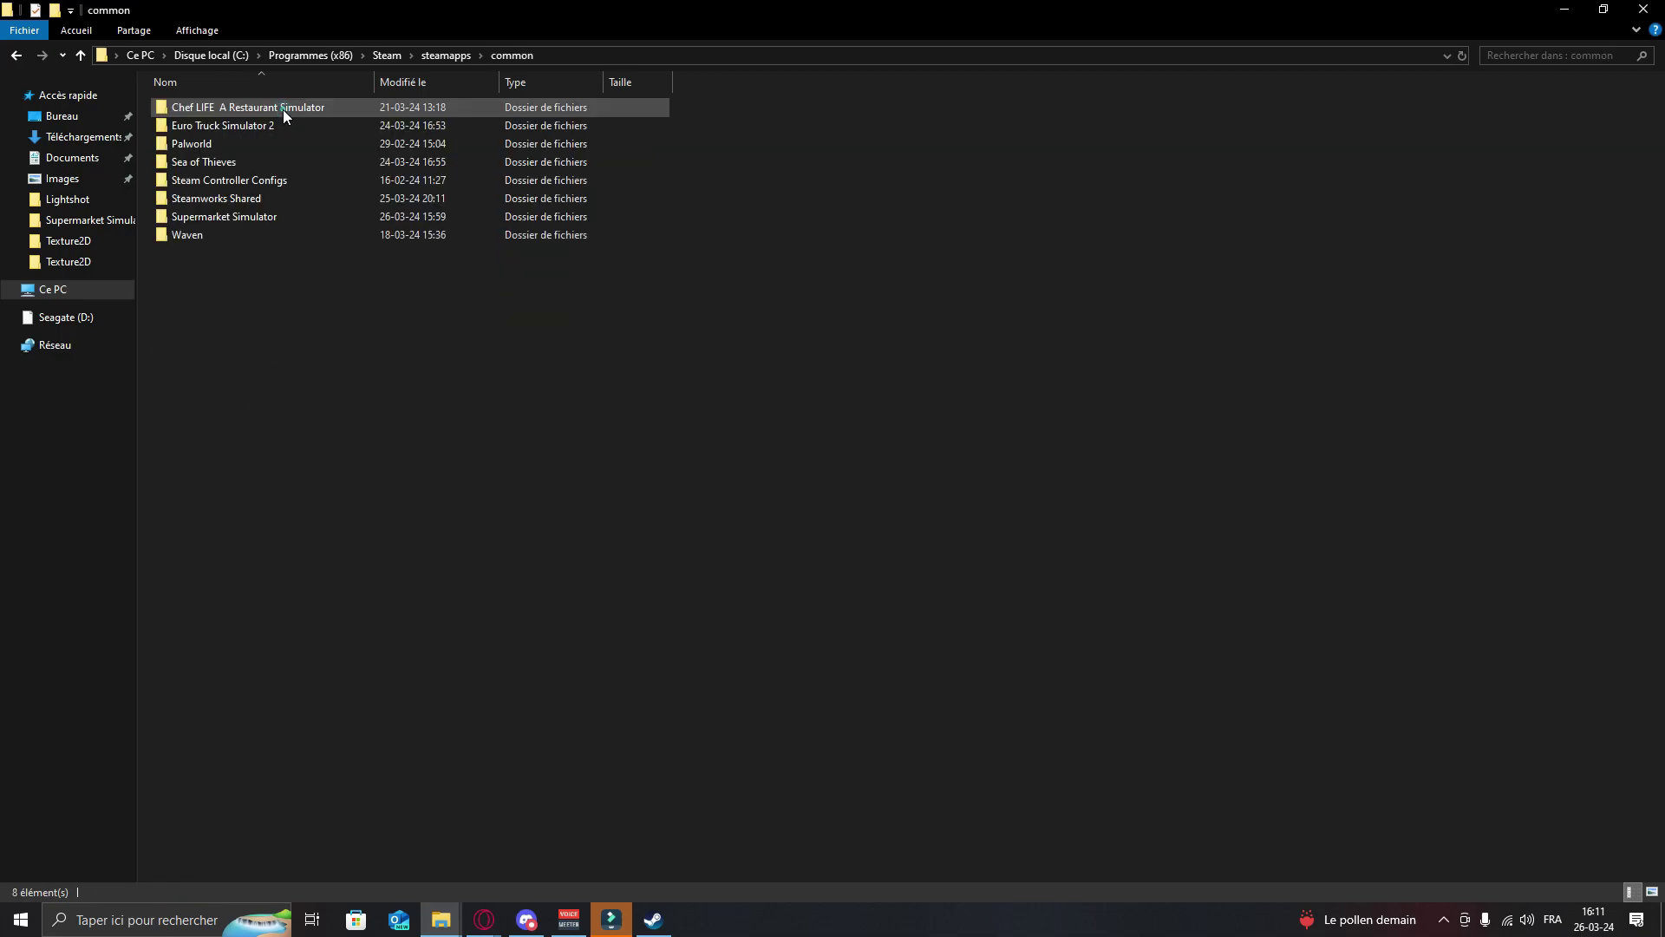
double_click(298, 217)
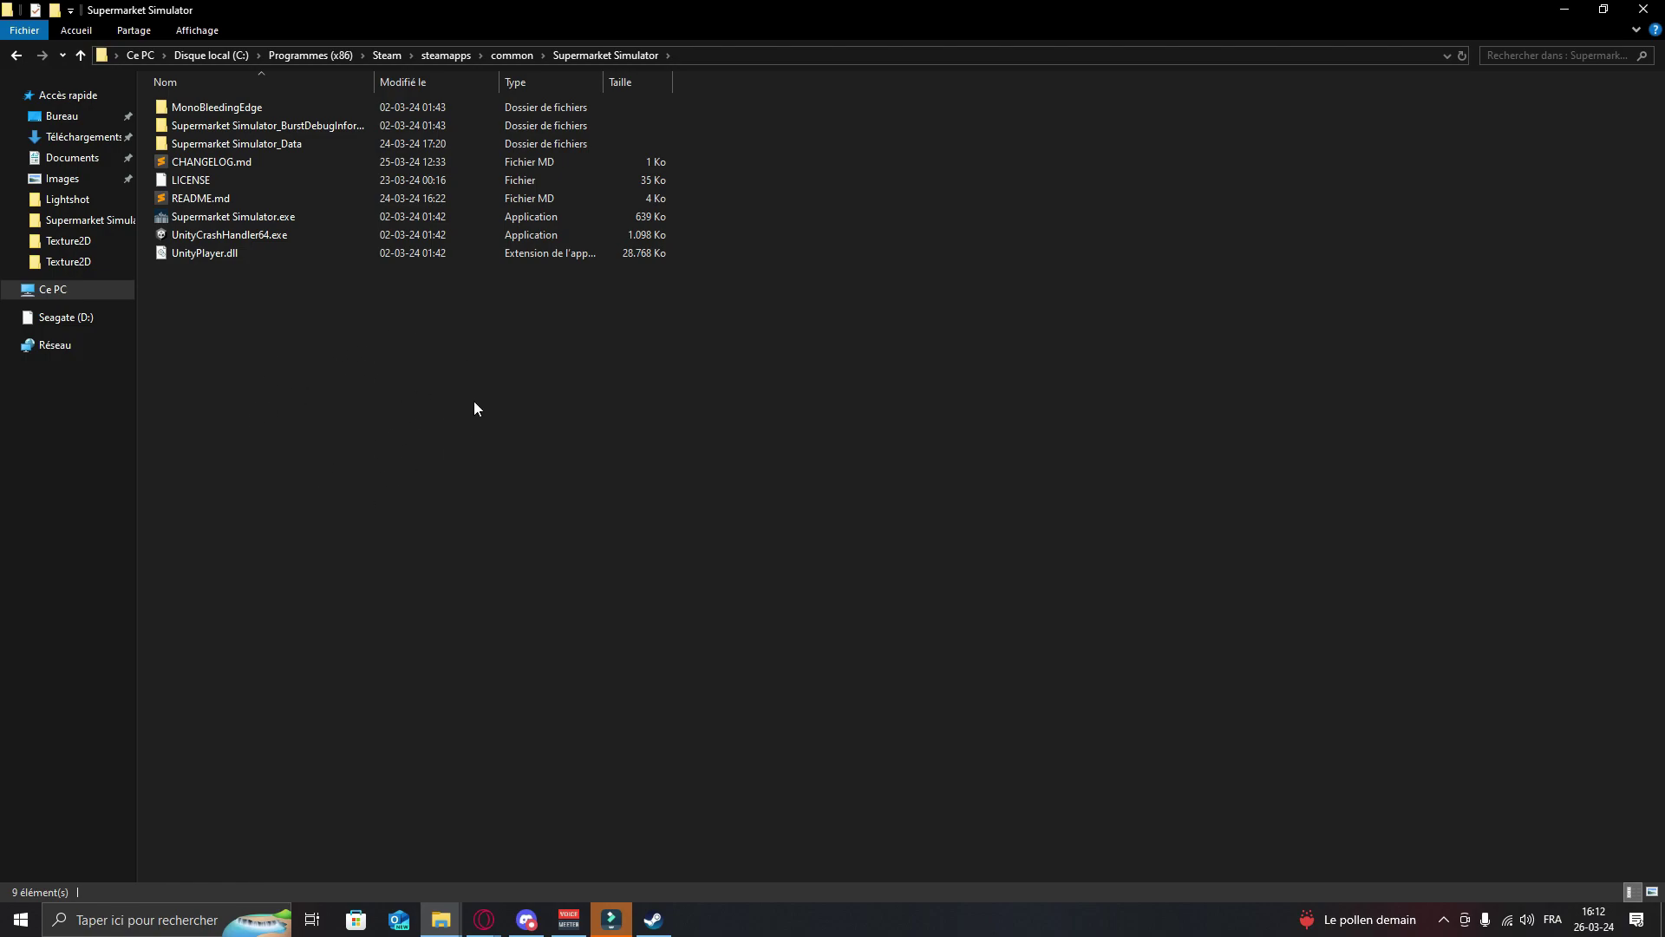
right_click(400, 384)
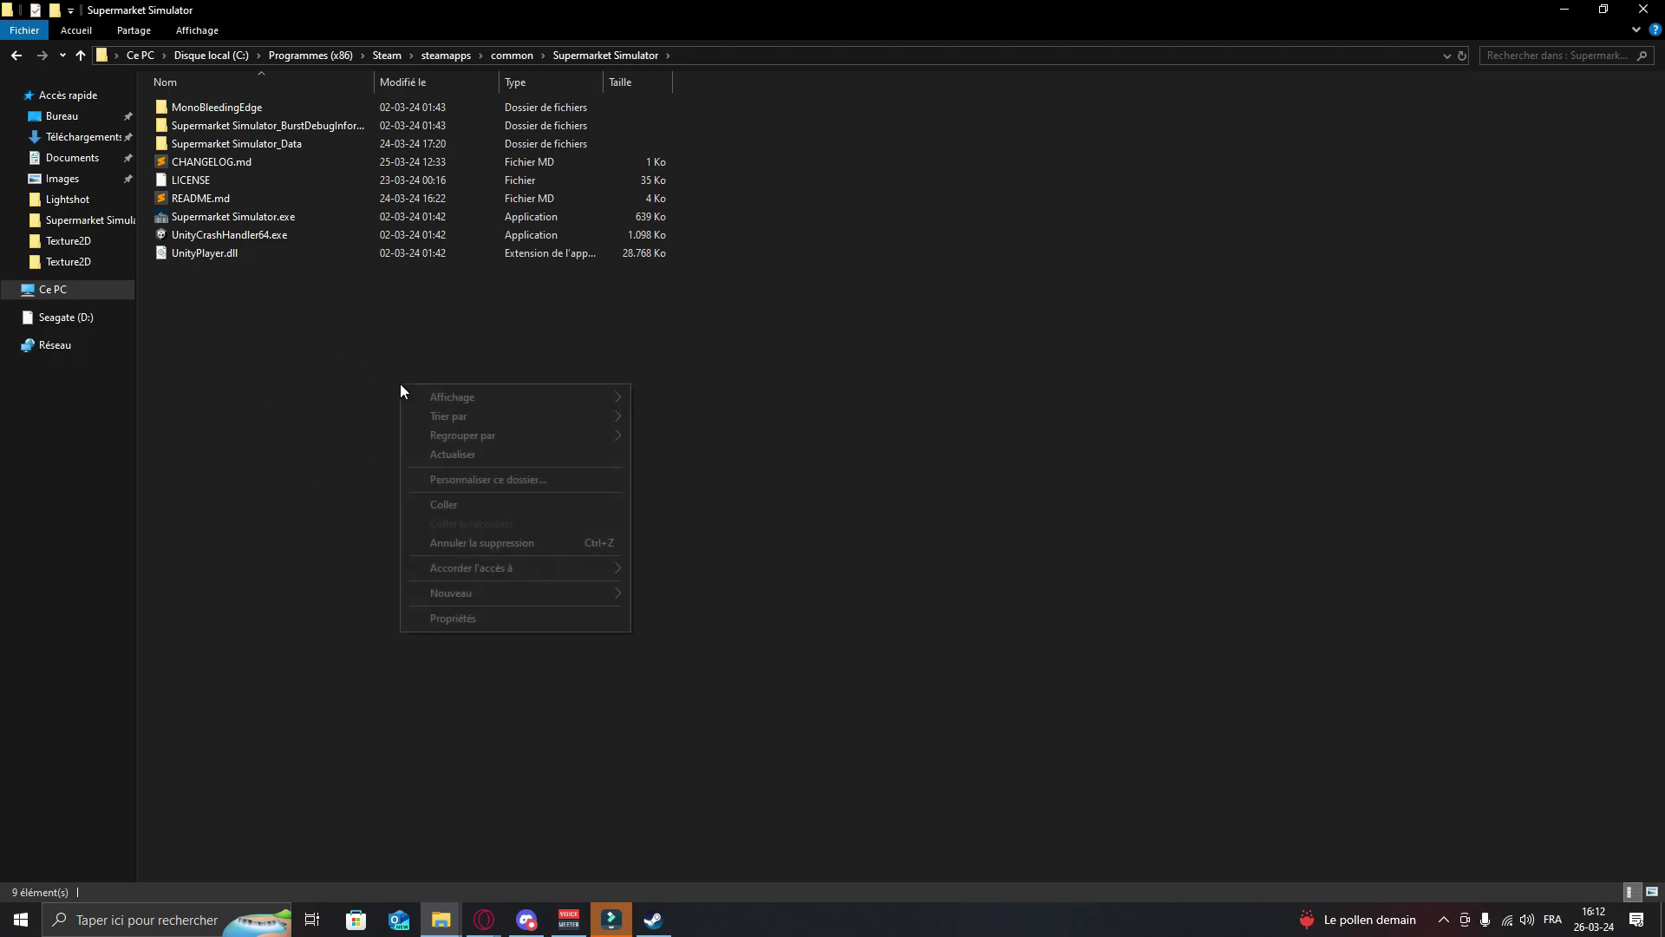
click(447, 503)
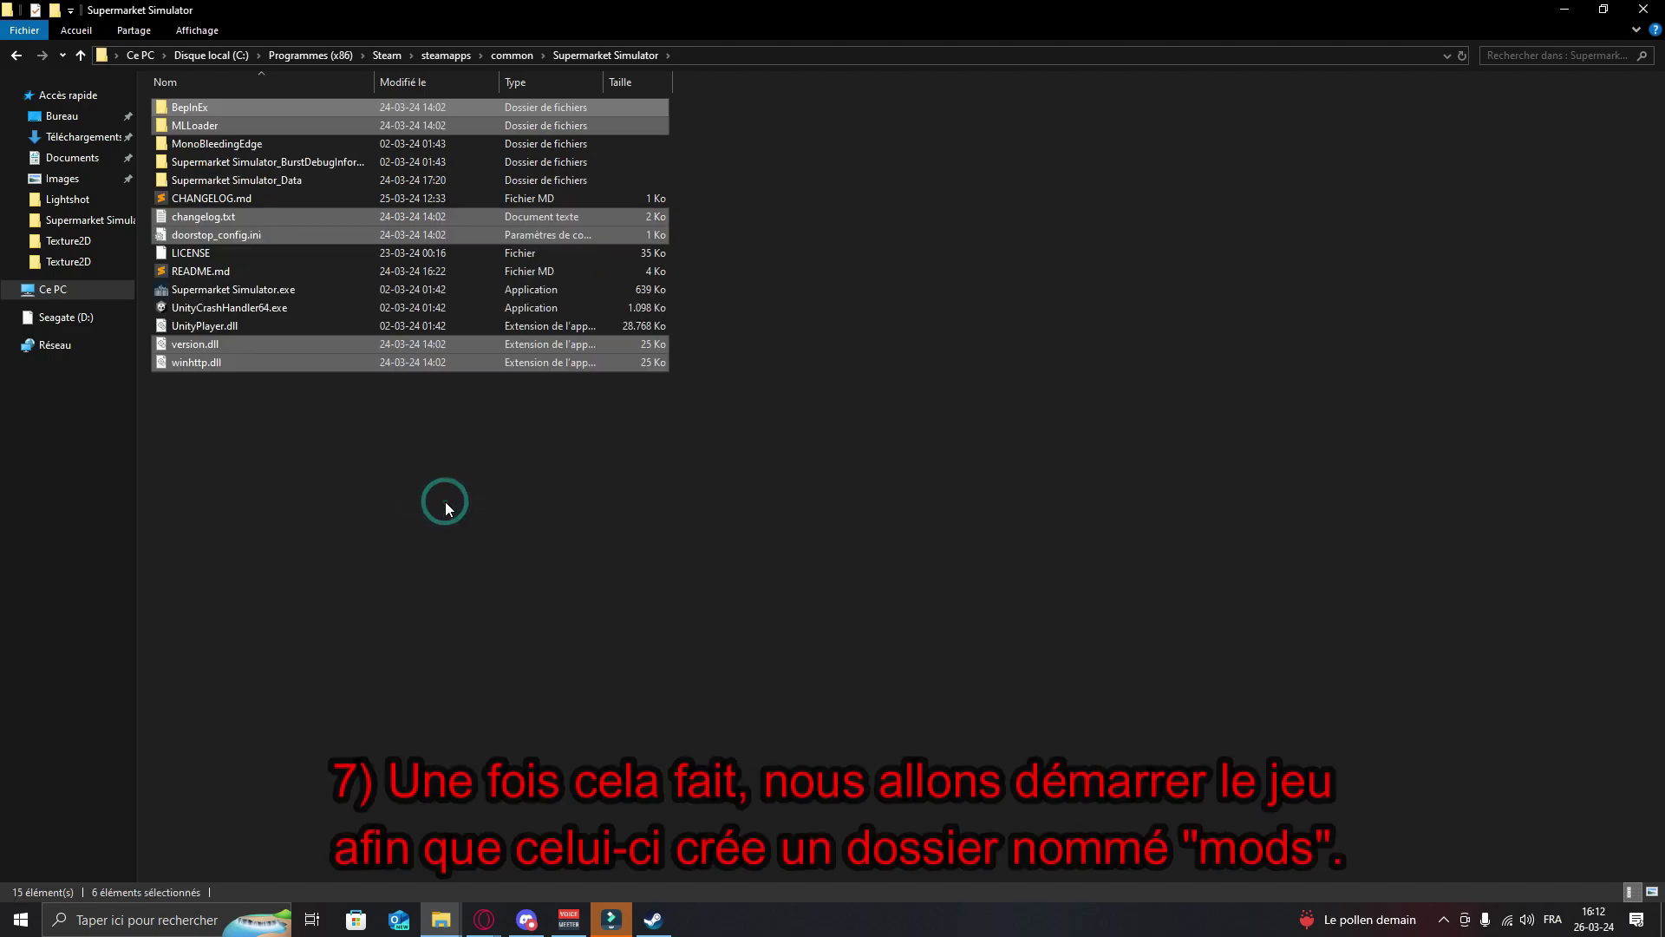
click(309, 471)
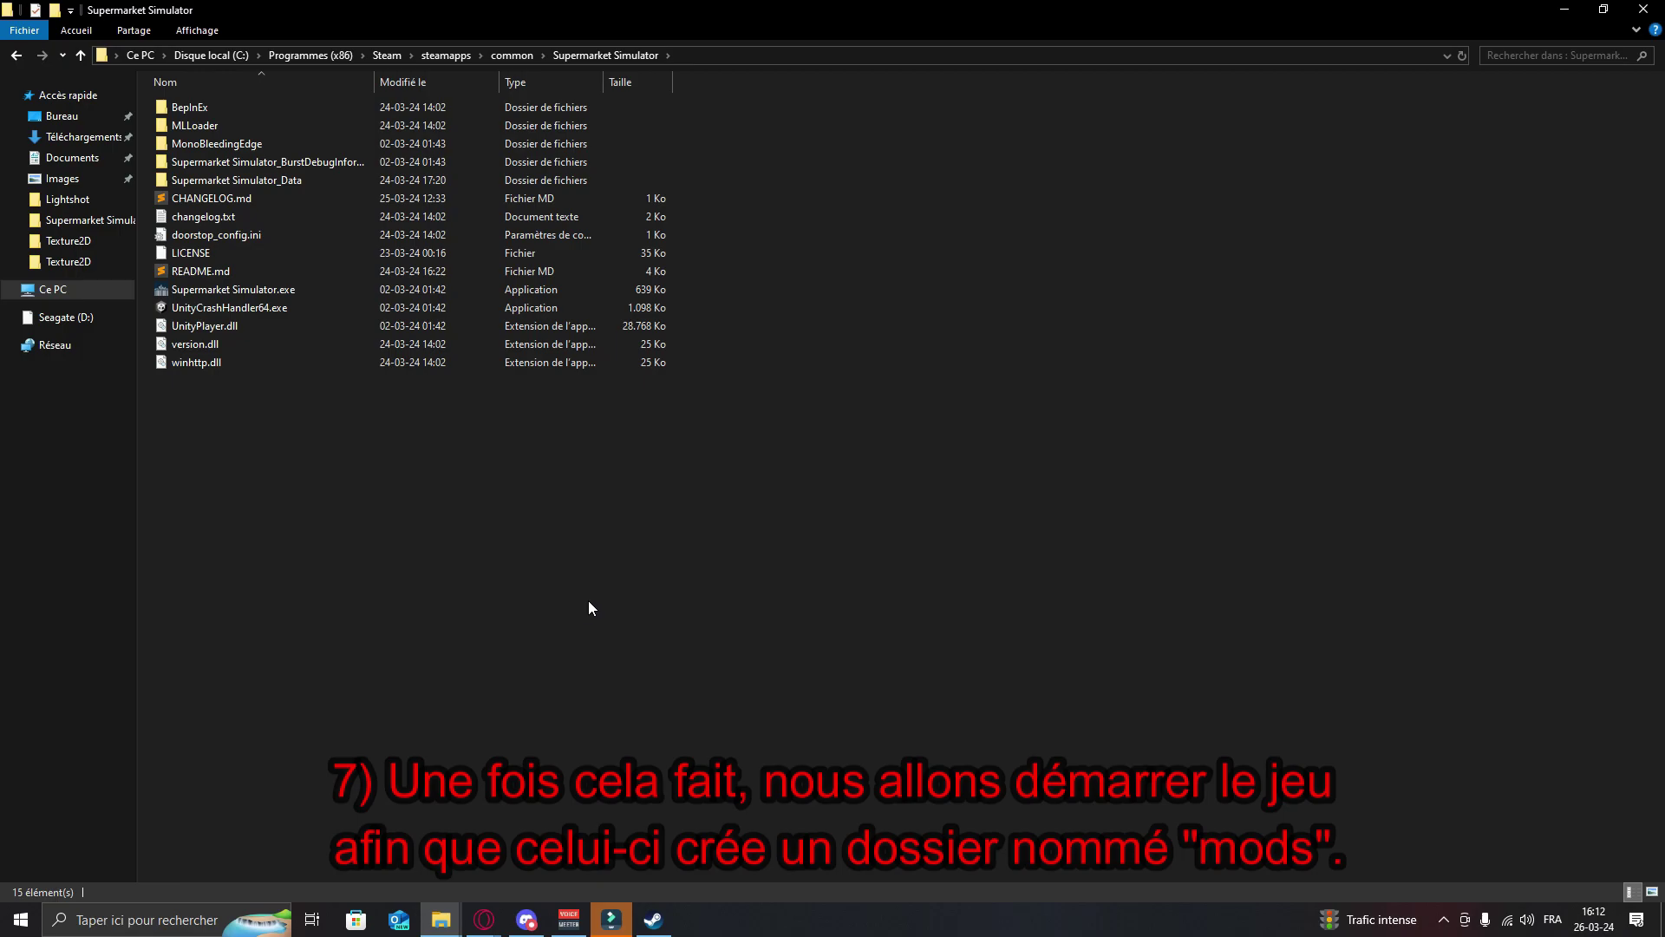
- Switch to Steam, launch Supermarket Simulator and continue the saved game
click(654, 927)
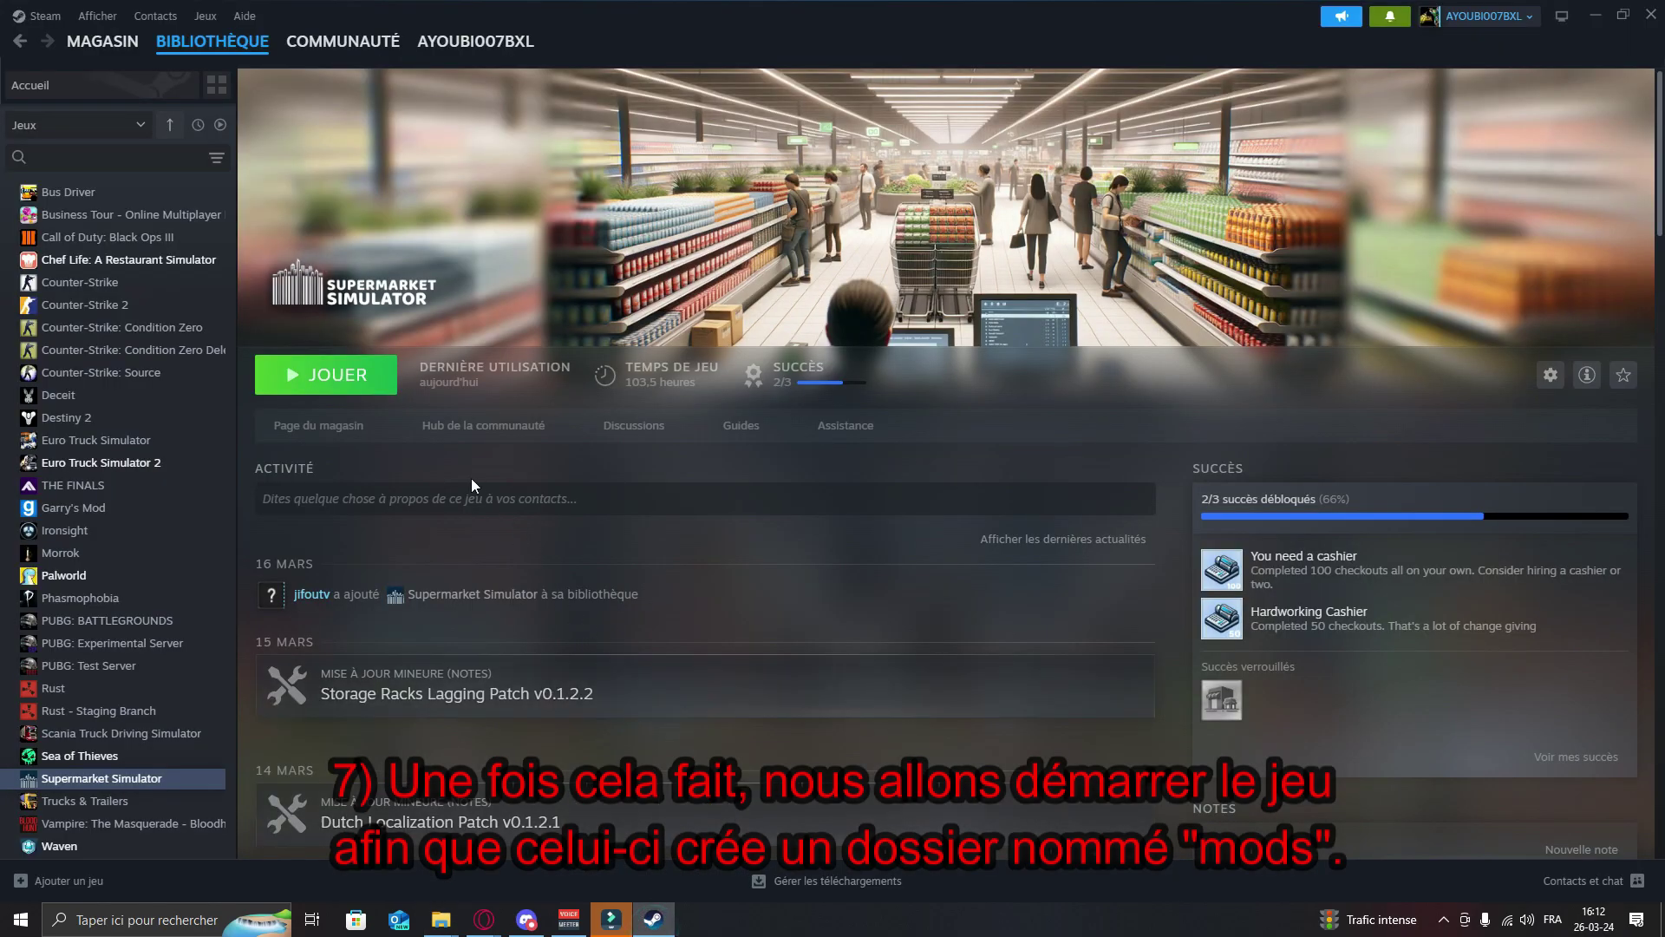
click(336, 382)
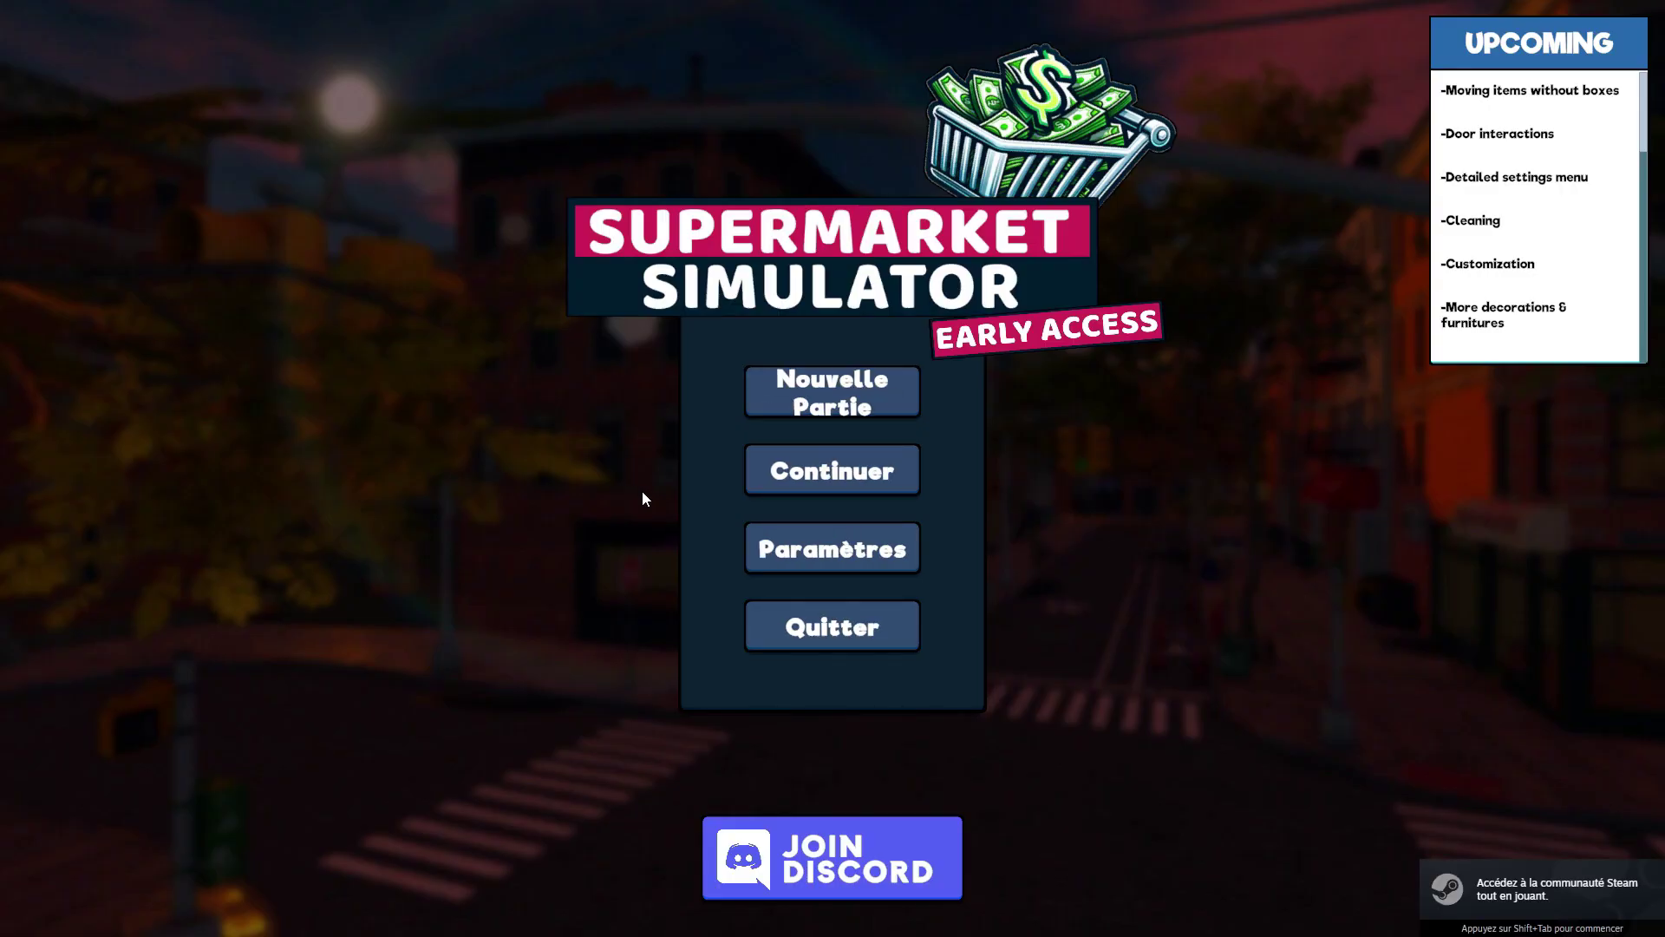
click(801, 480)
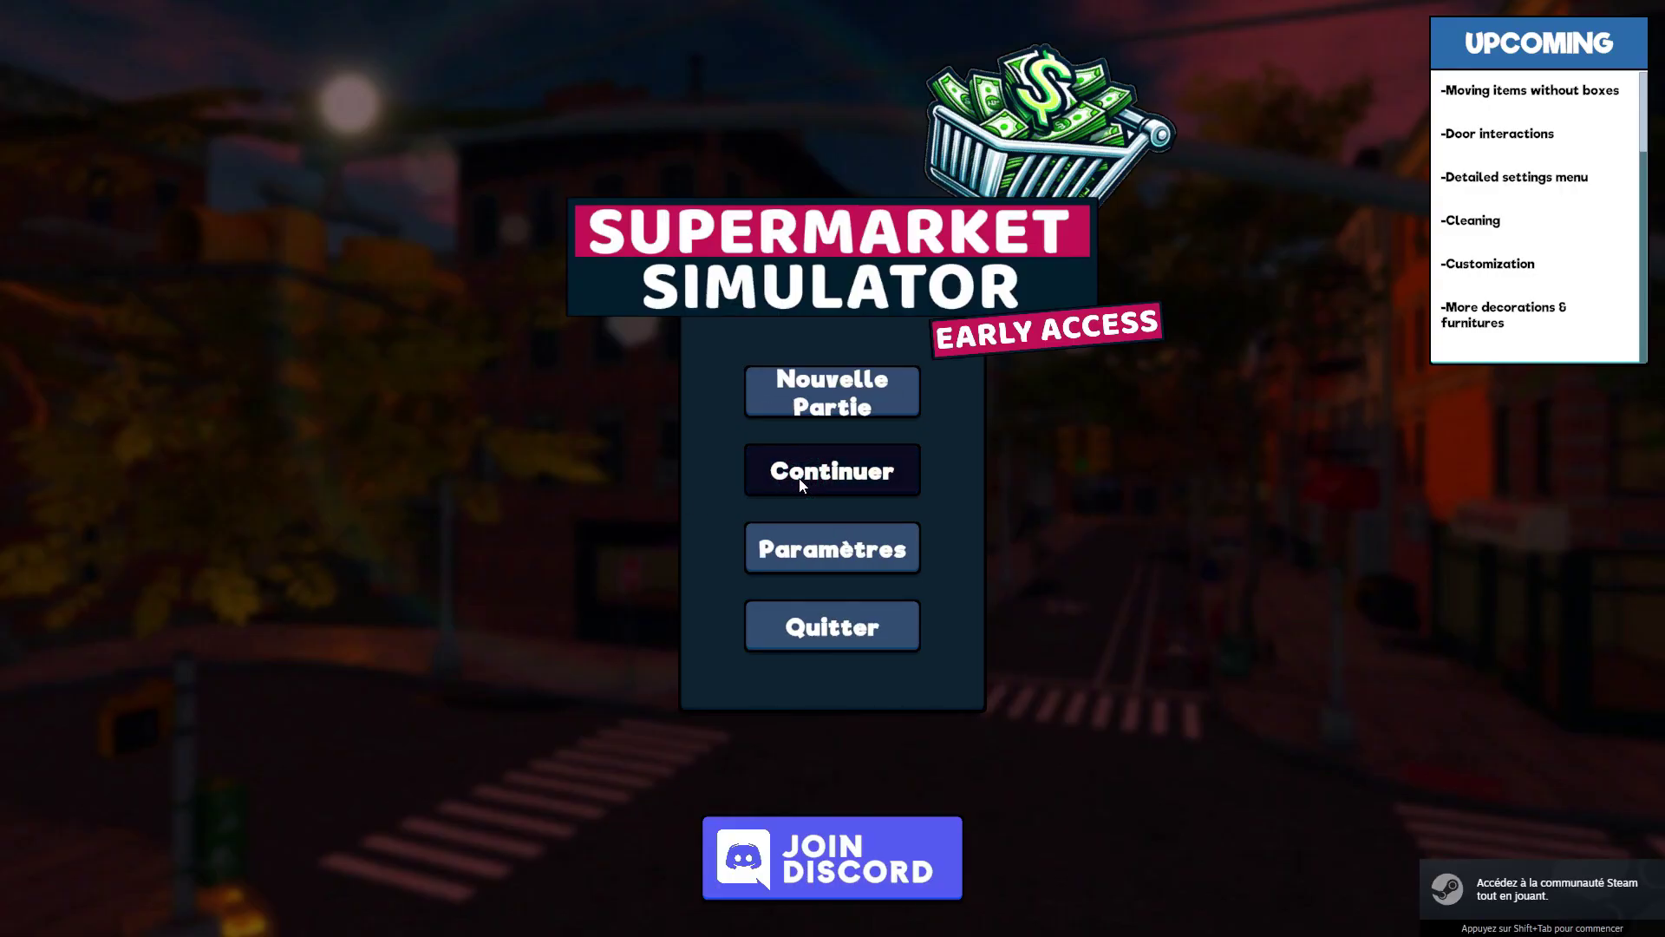
- Walk briefly in front of the supermarket and quit the game to the desktop
key(w)
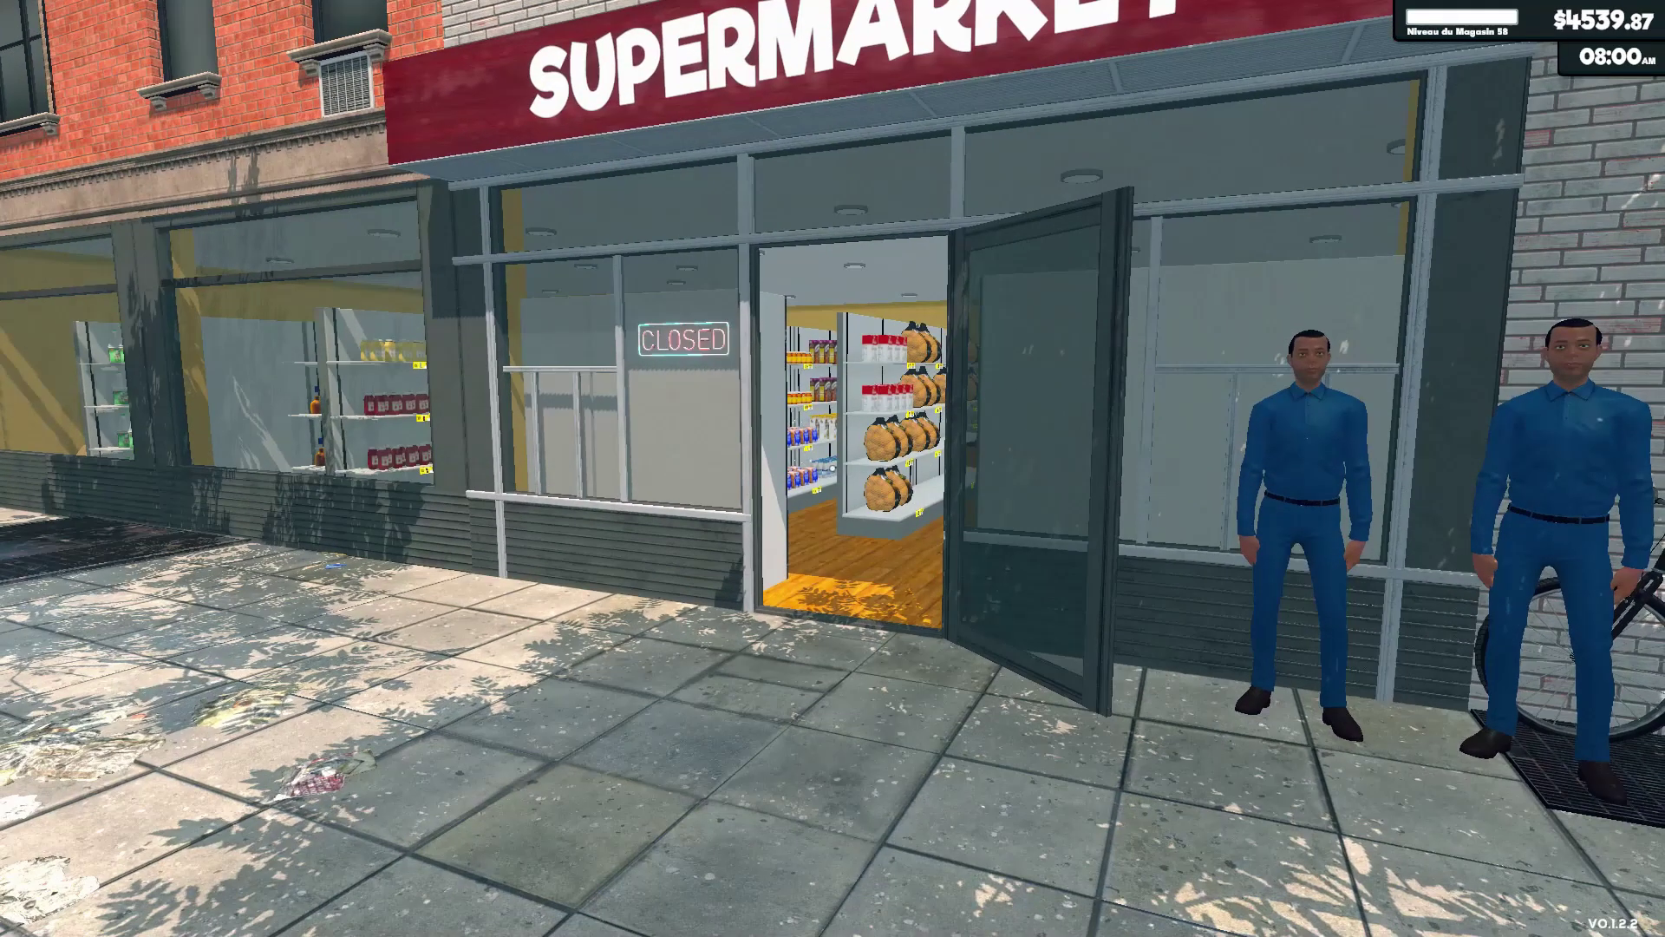
key(w)
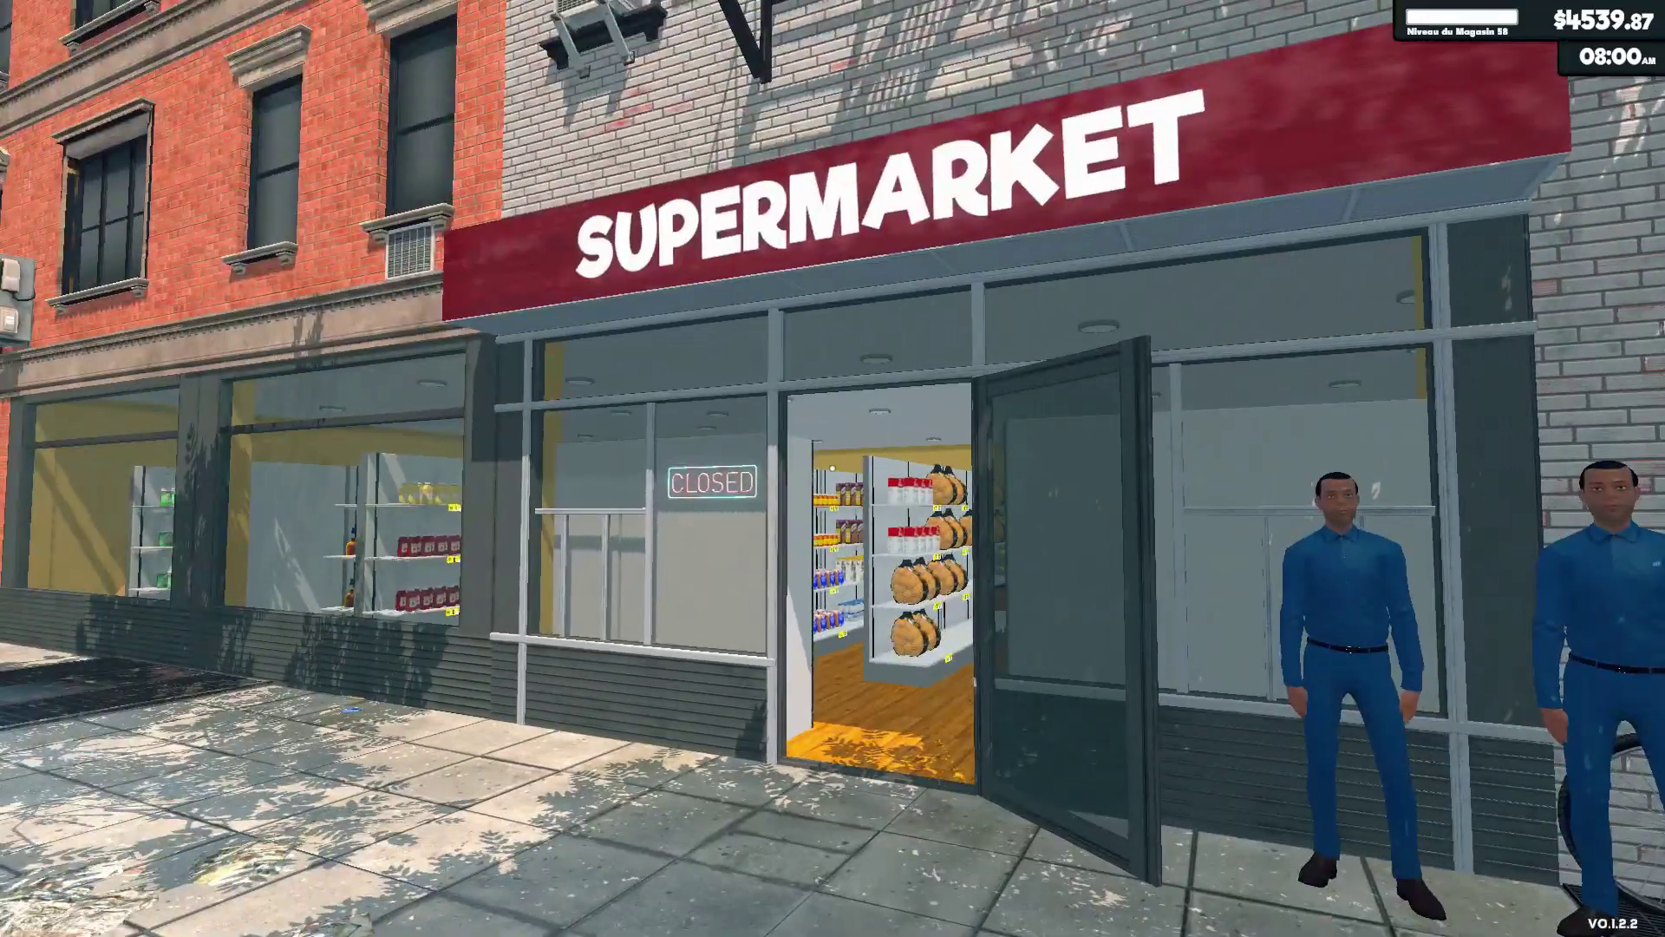
key(Escape)
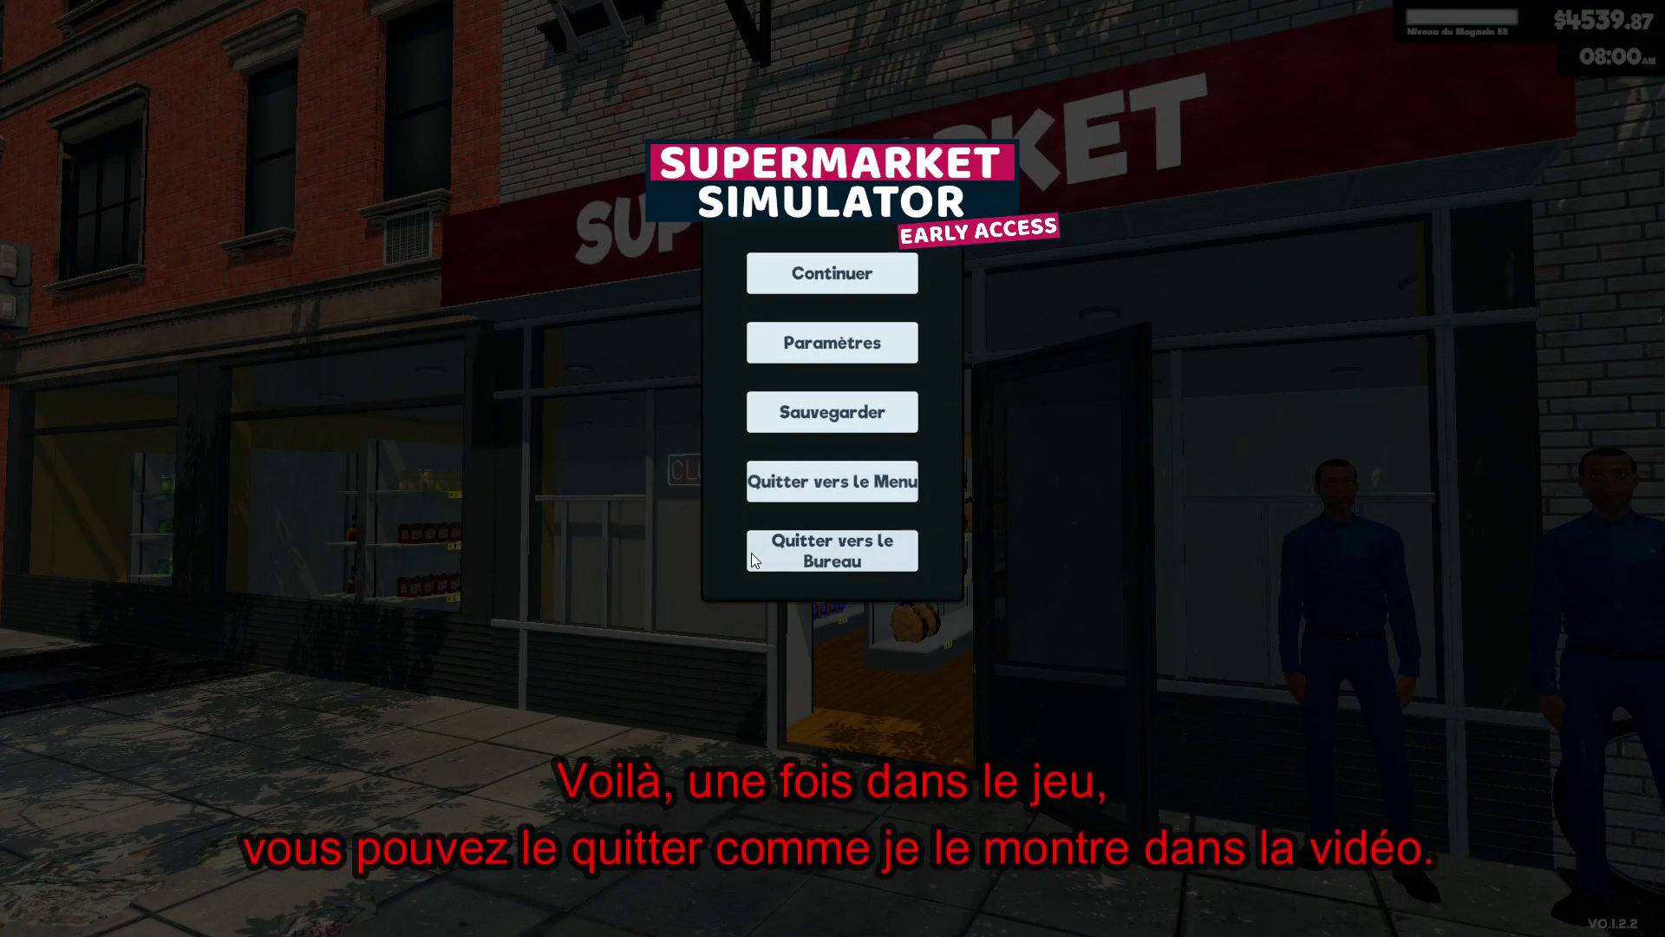
click(803, 555)
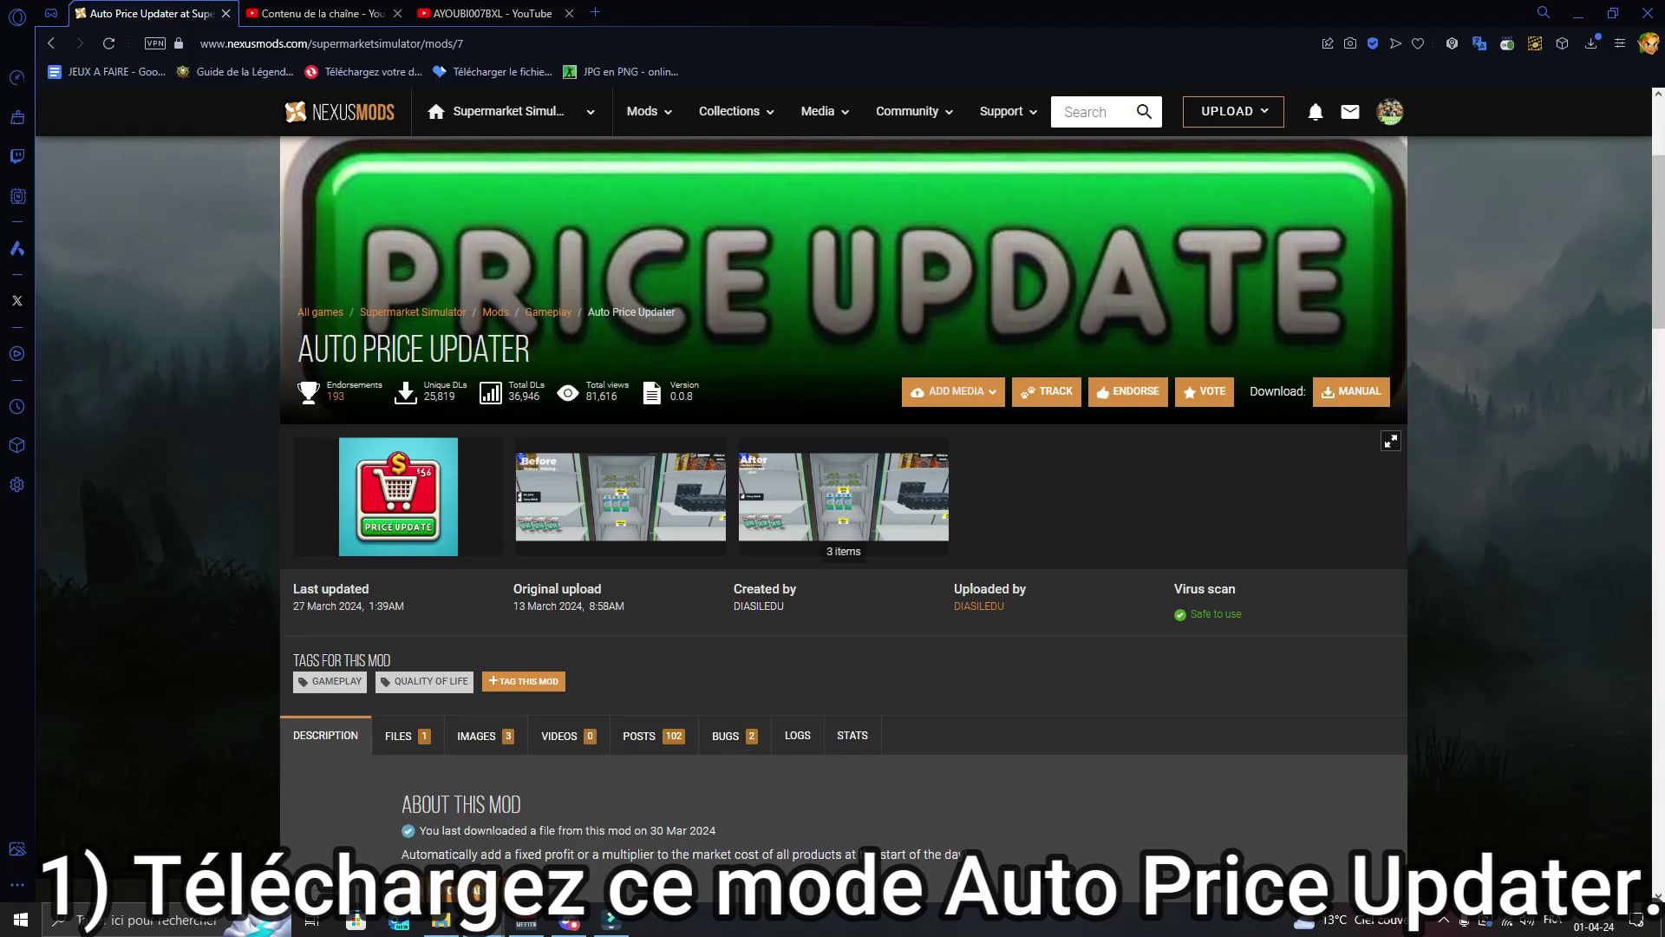
- Download the Auto Price Updater mod manually from its Nexus Mods page using the free slow download
drag(284, 355, 531, 351)
click(1106, 503)
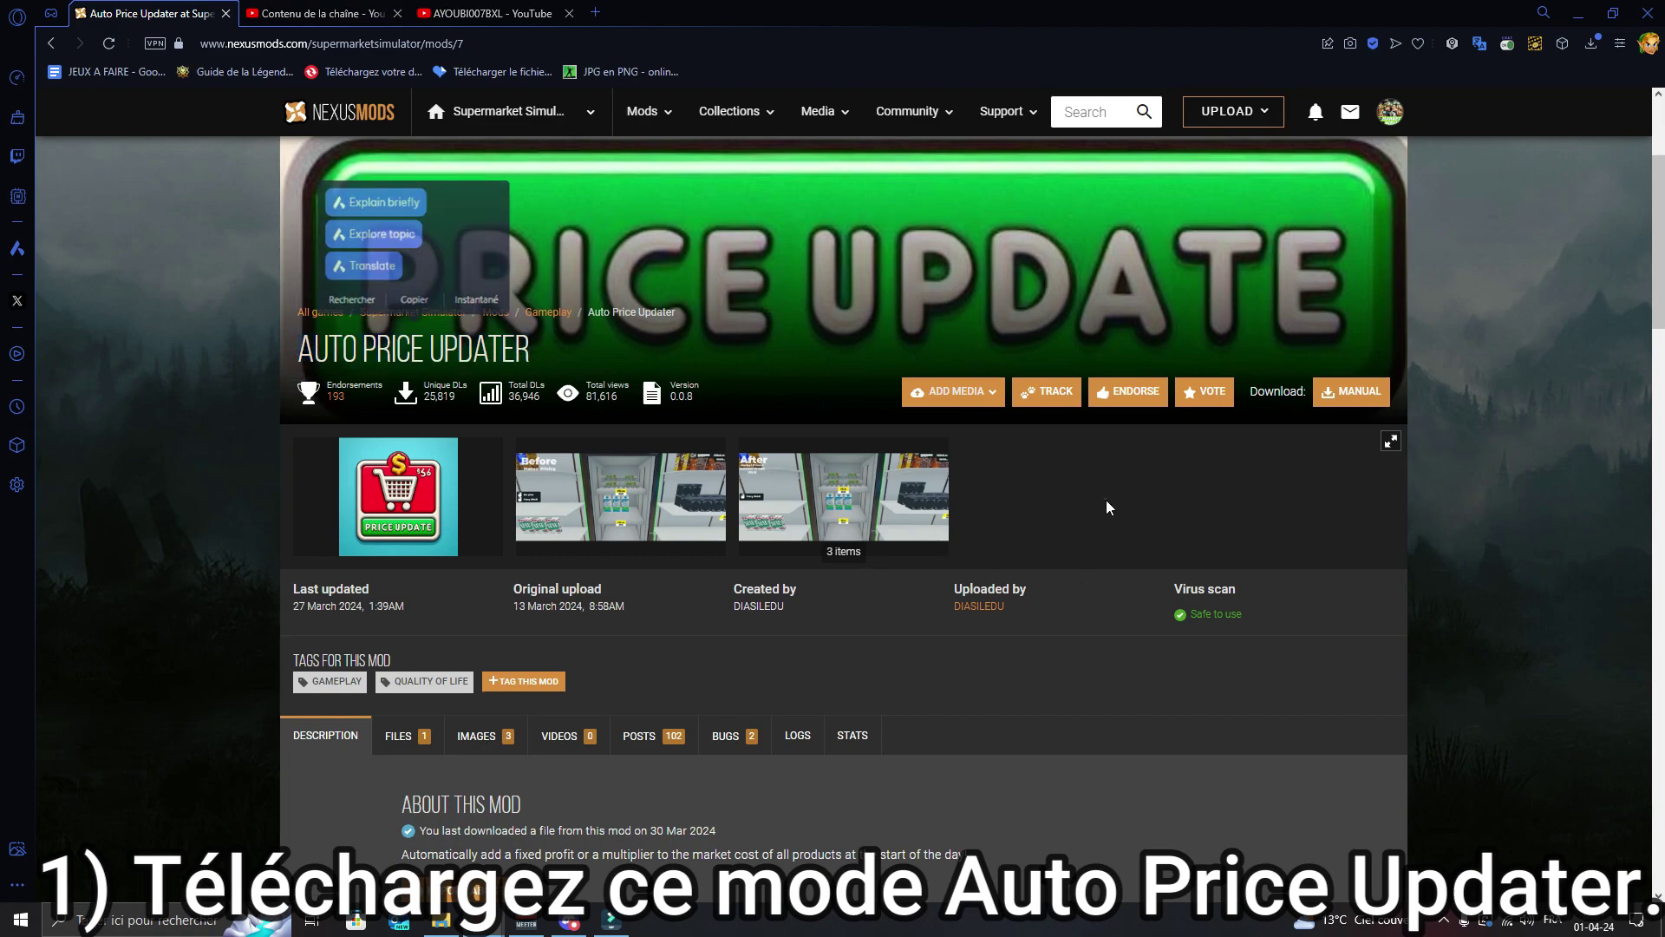
click(1349, 393)
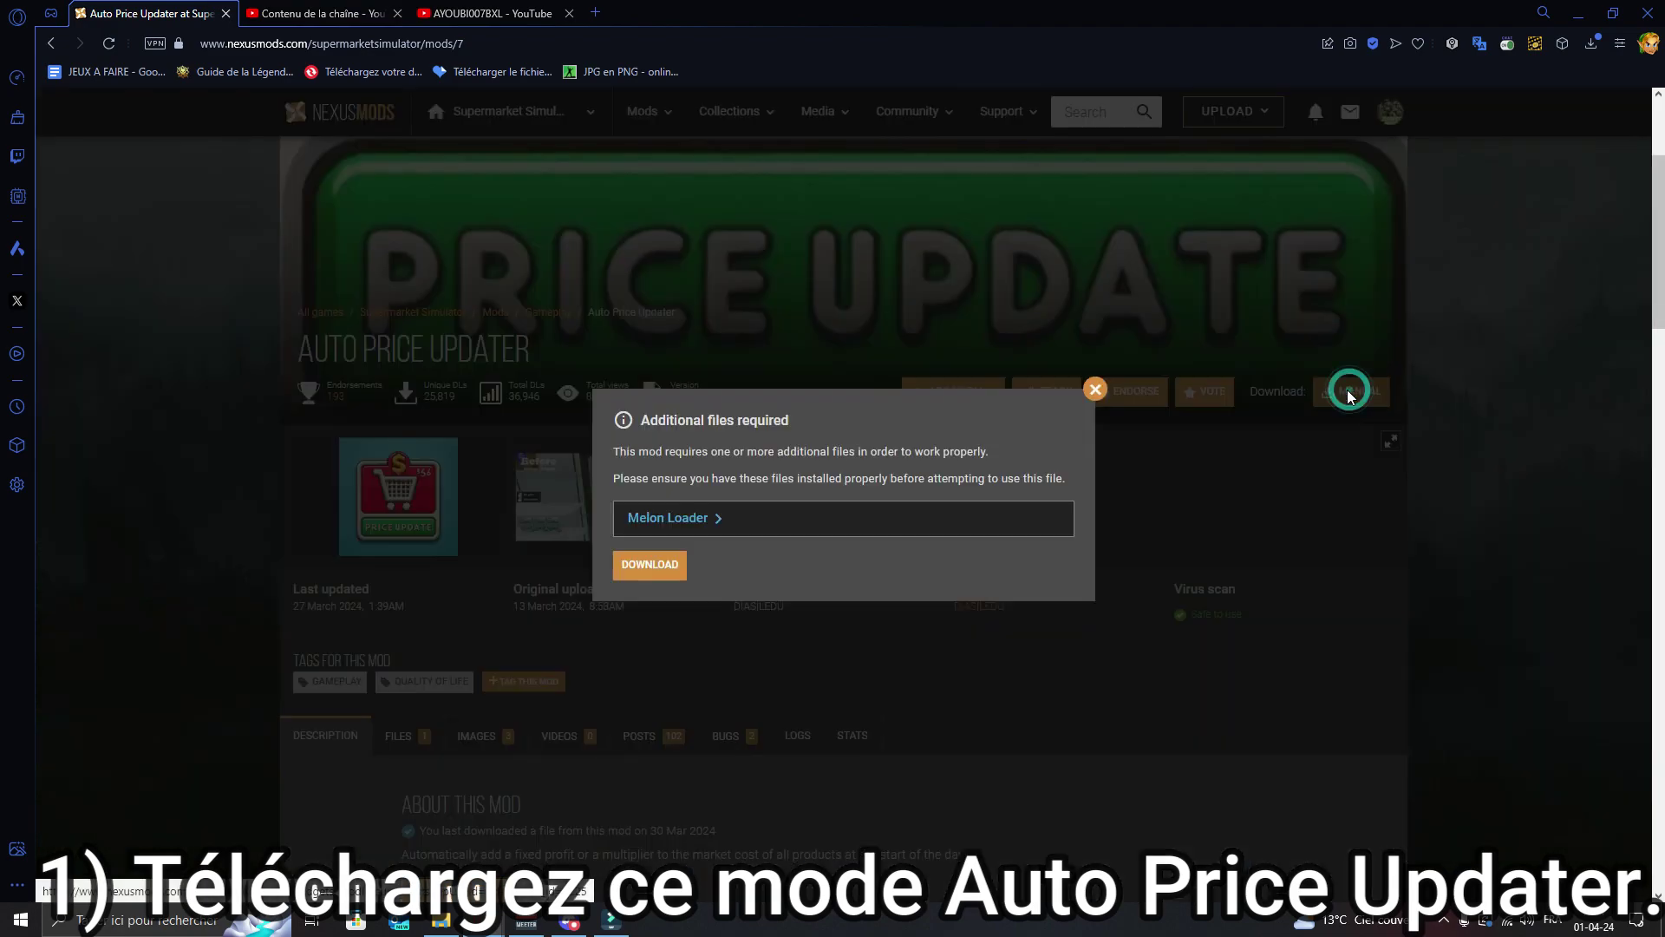
click(676, 567)
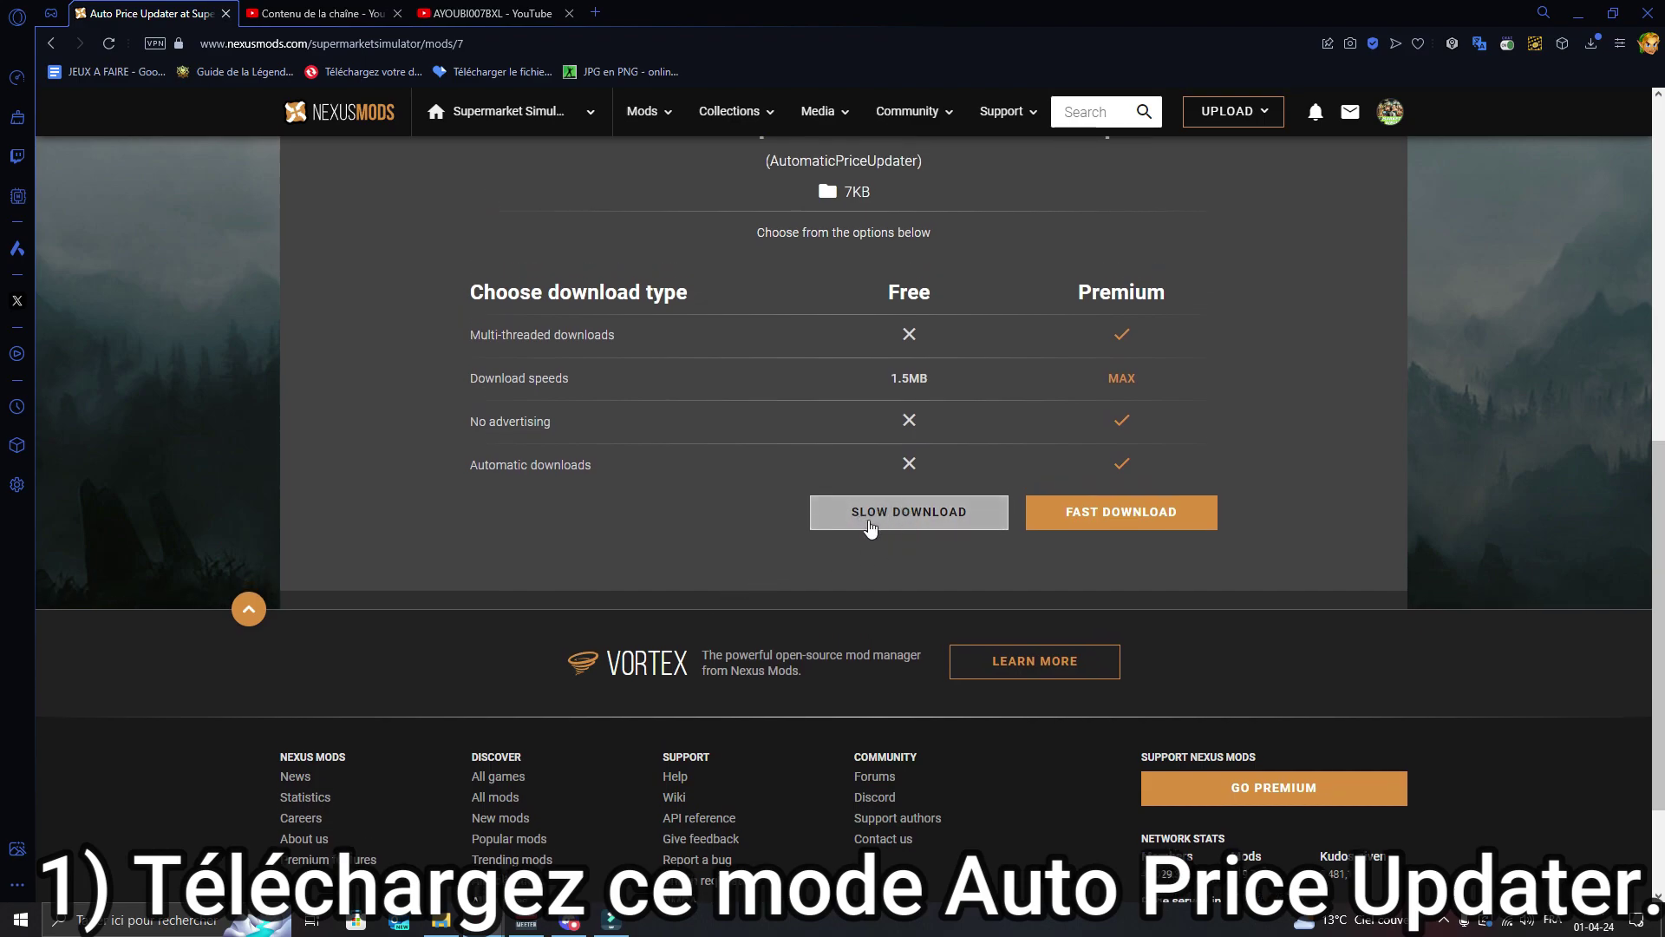
click(870, 515)
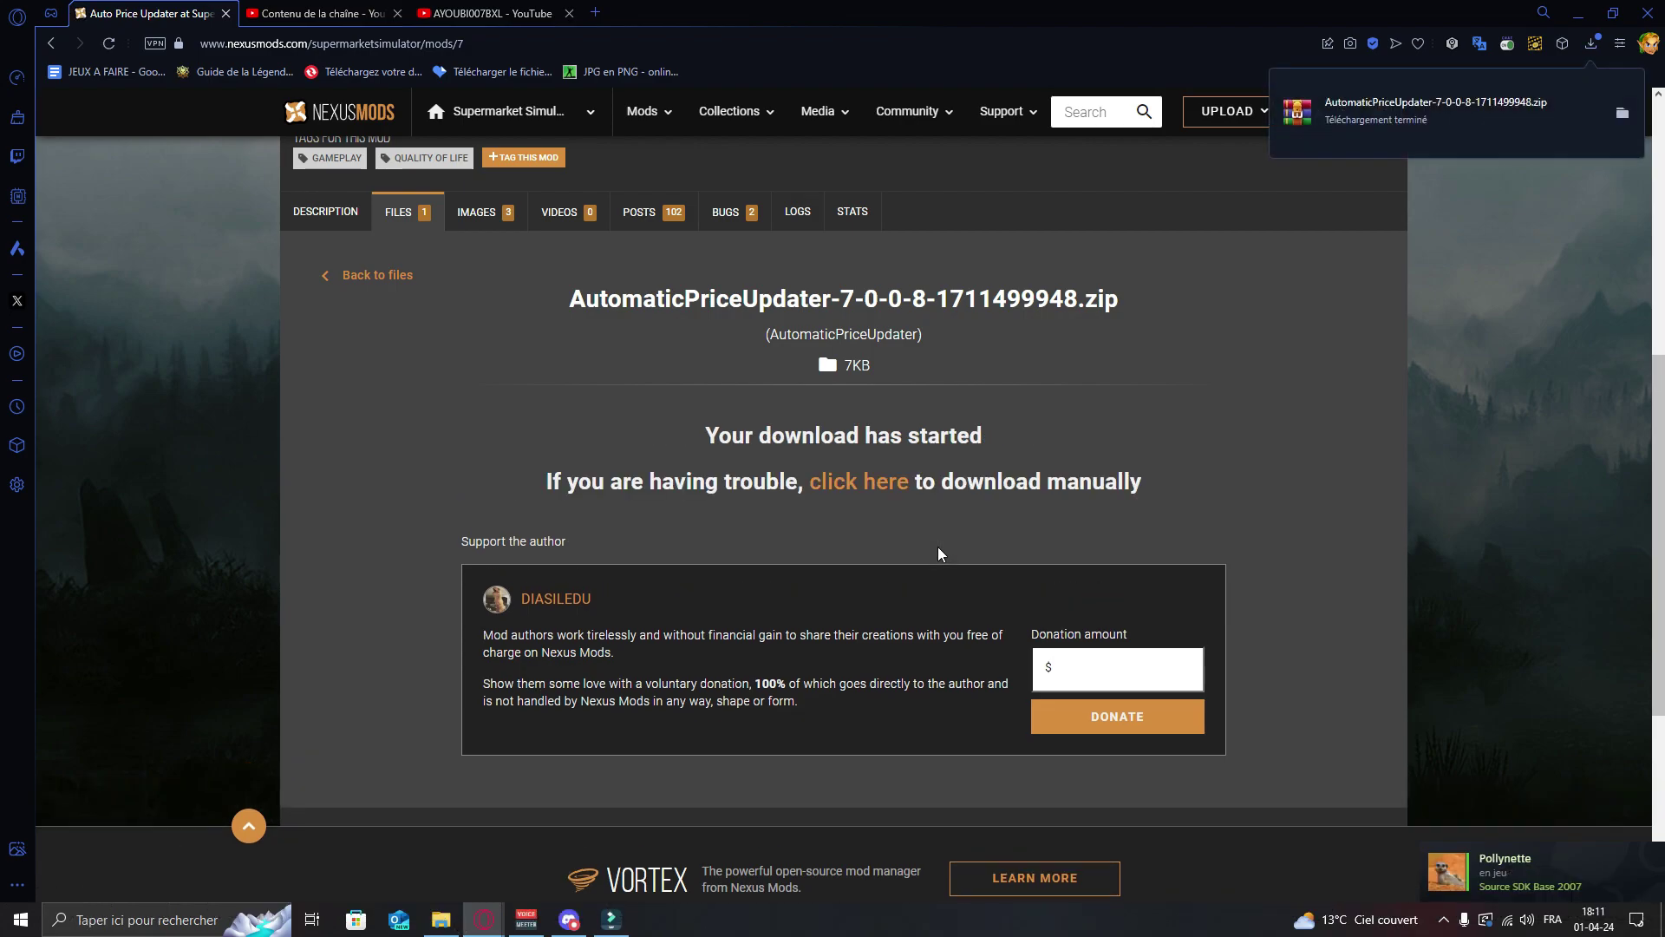
- Review the settings and installation instructions in the Auto Price Updater mod's description
click(325, 212)
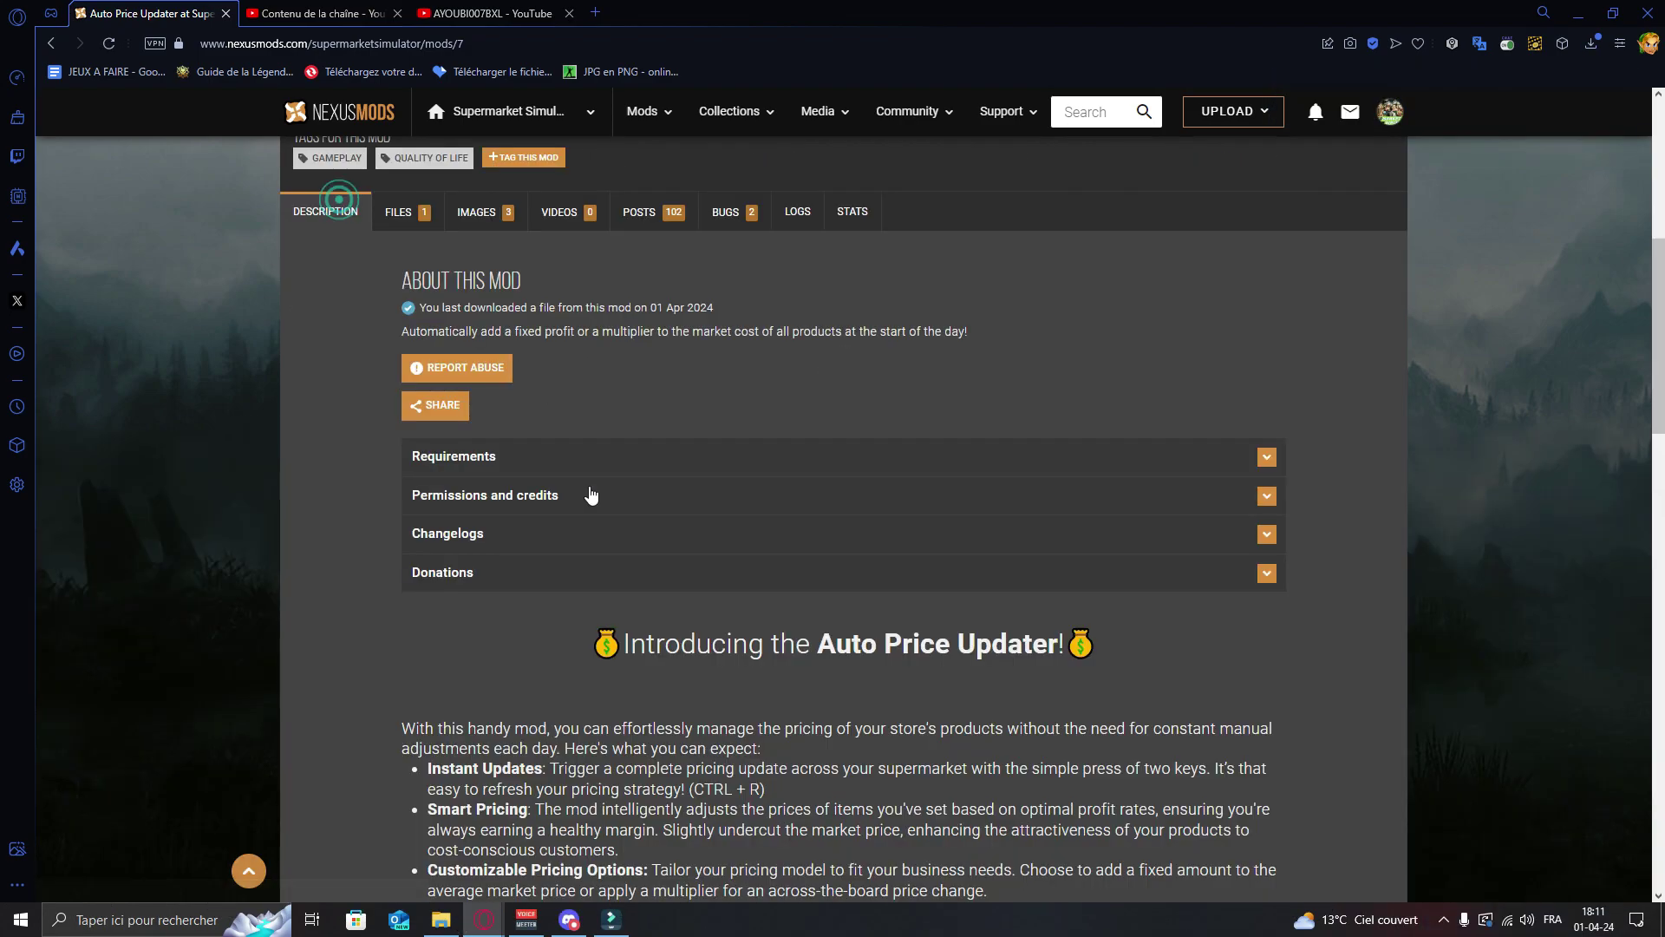
scroll(387, 682, down, 10)
scroll(387, 682, down, 12)
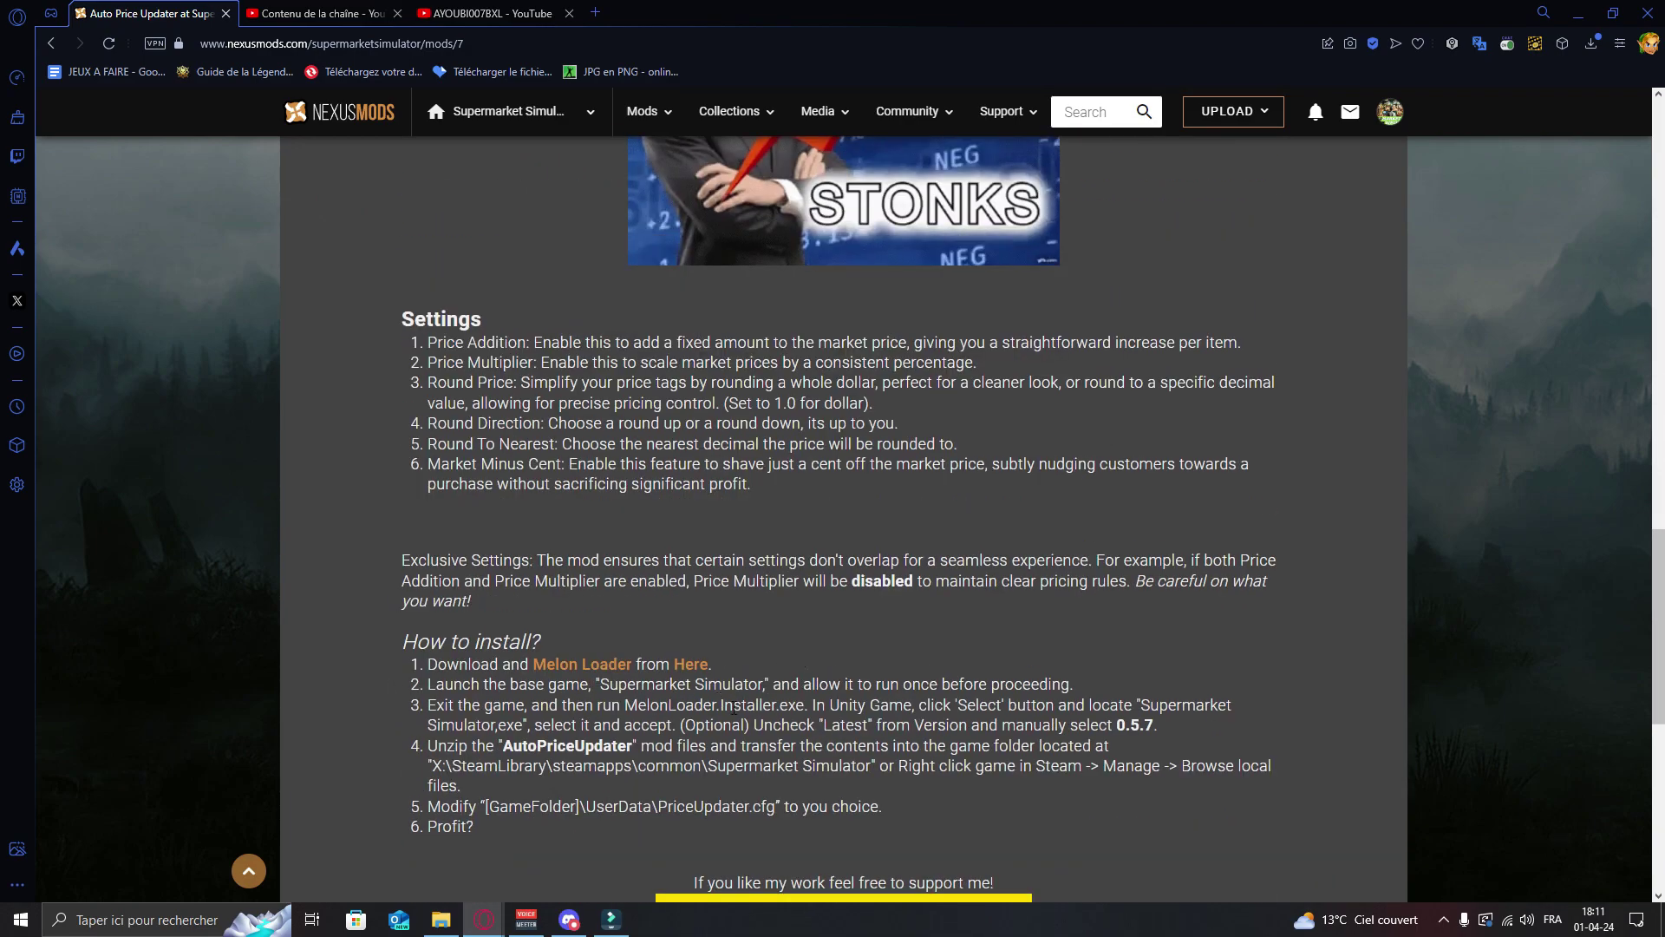
scroll(537, 370, up, 3)
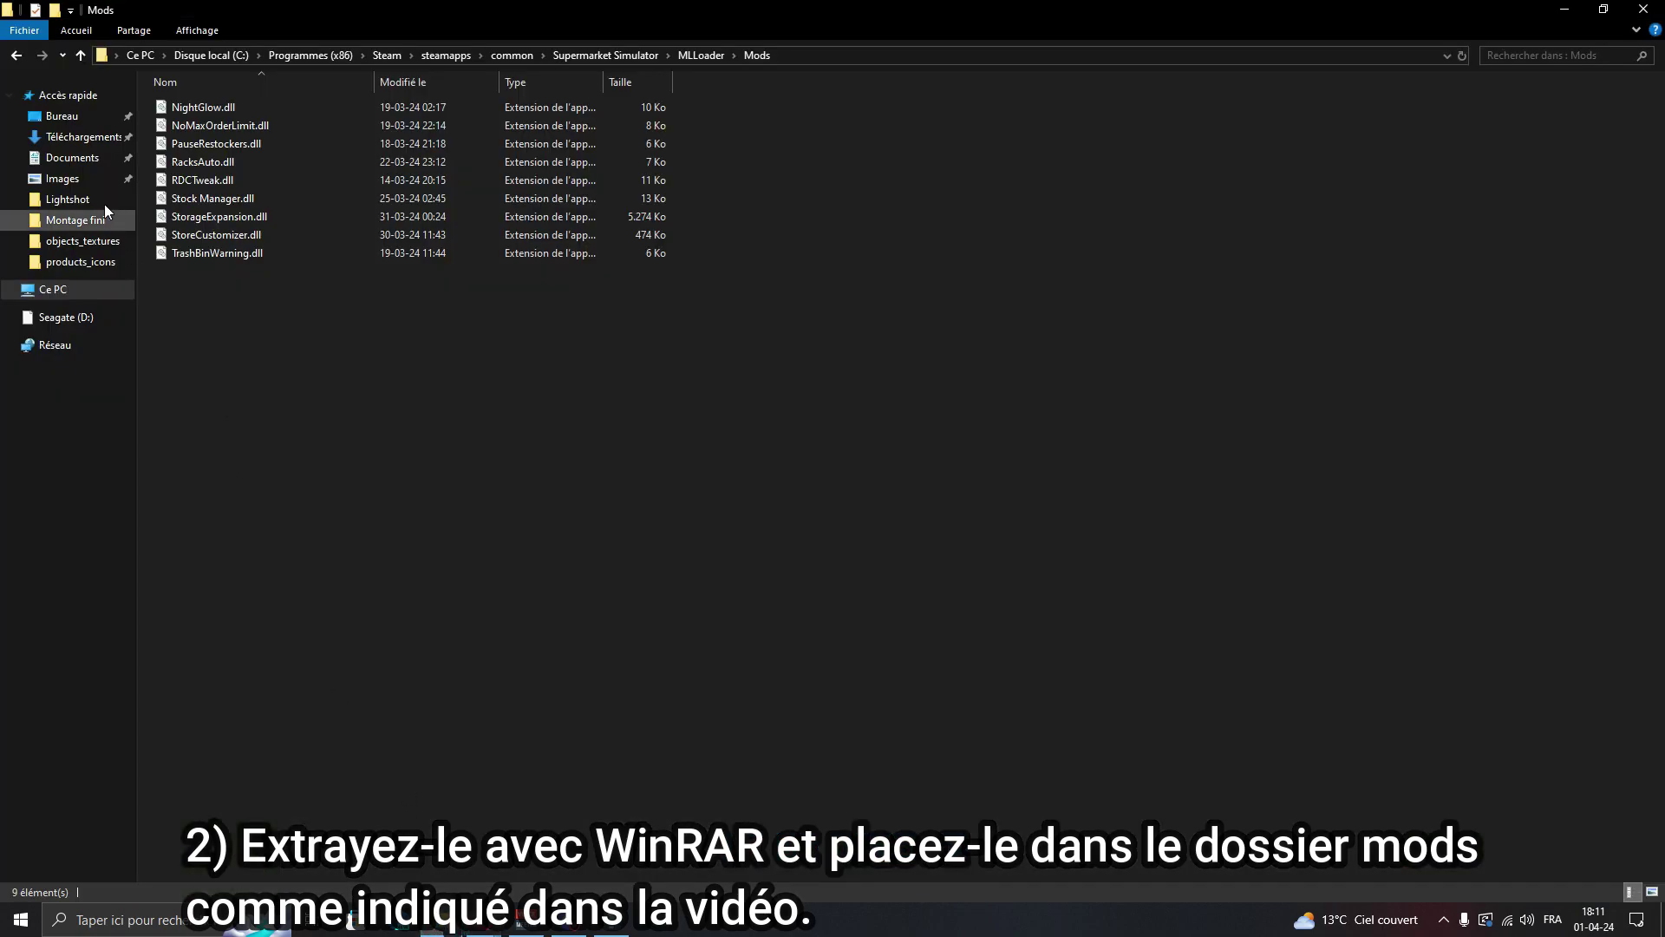
- Create a new folder in Téléchargements, move the AutomaticPriceUpdater archive into it and open that folder
click(83, 137)
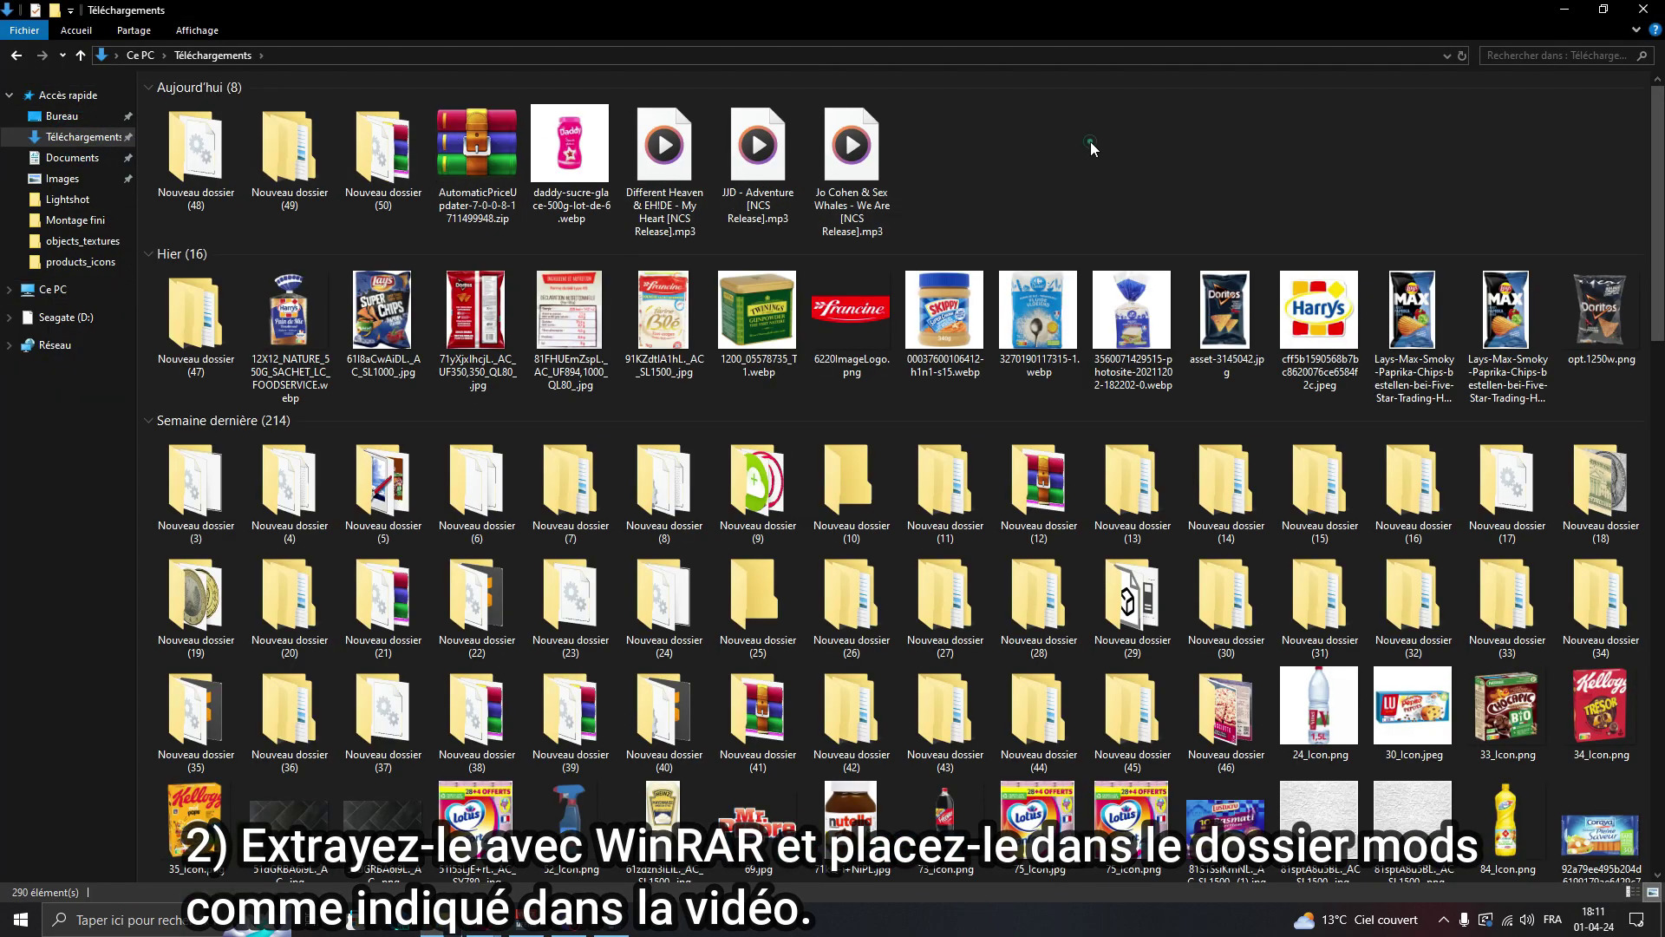
right_click(1091, 142)
mouse_move(1293, 371)
click(1369, 372)
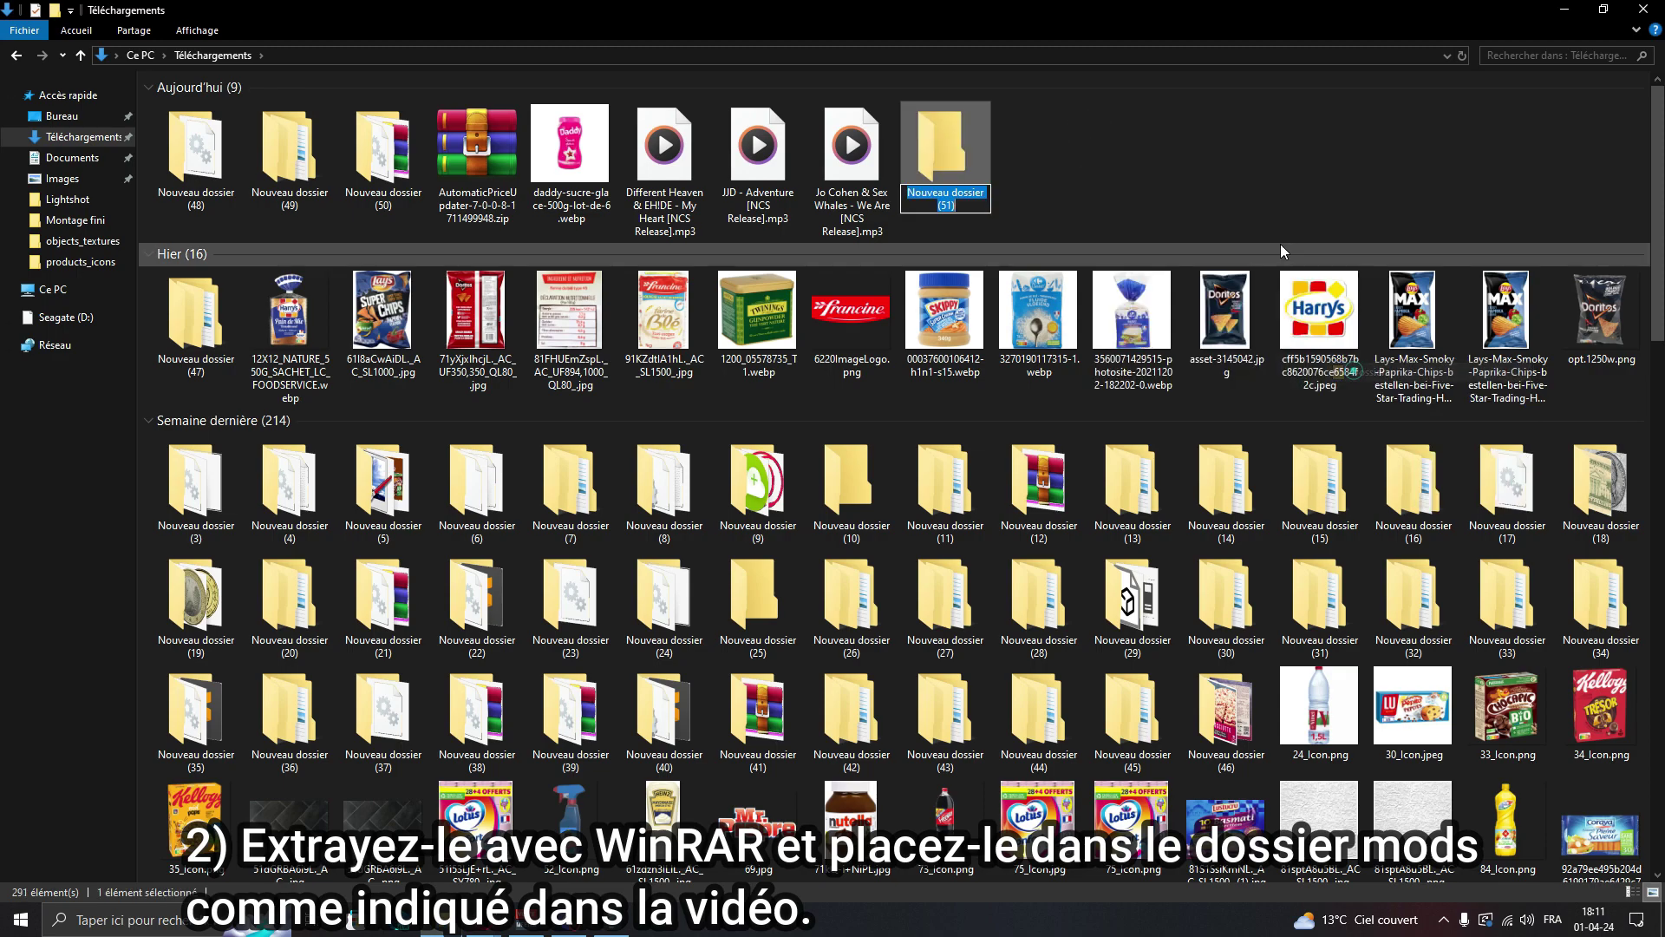
drag(464, 165, 946, 154)
double_click(824, 158)
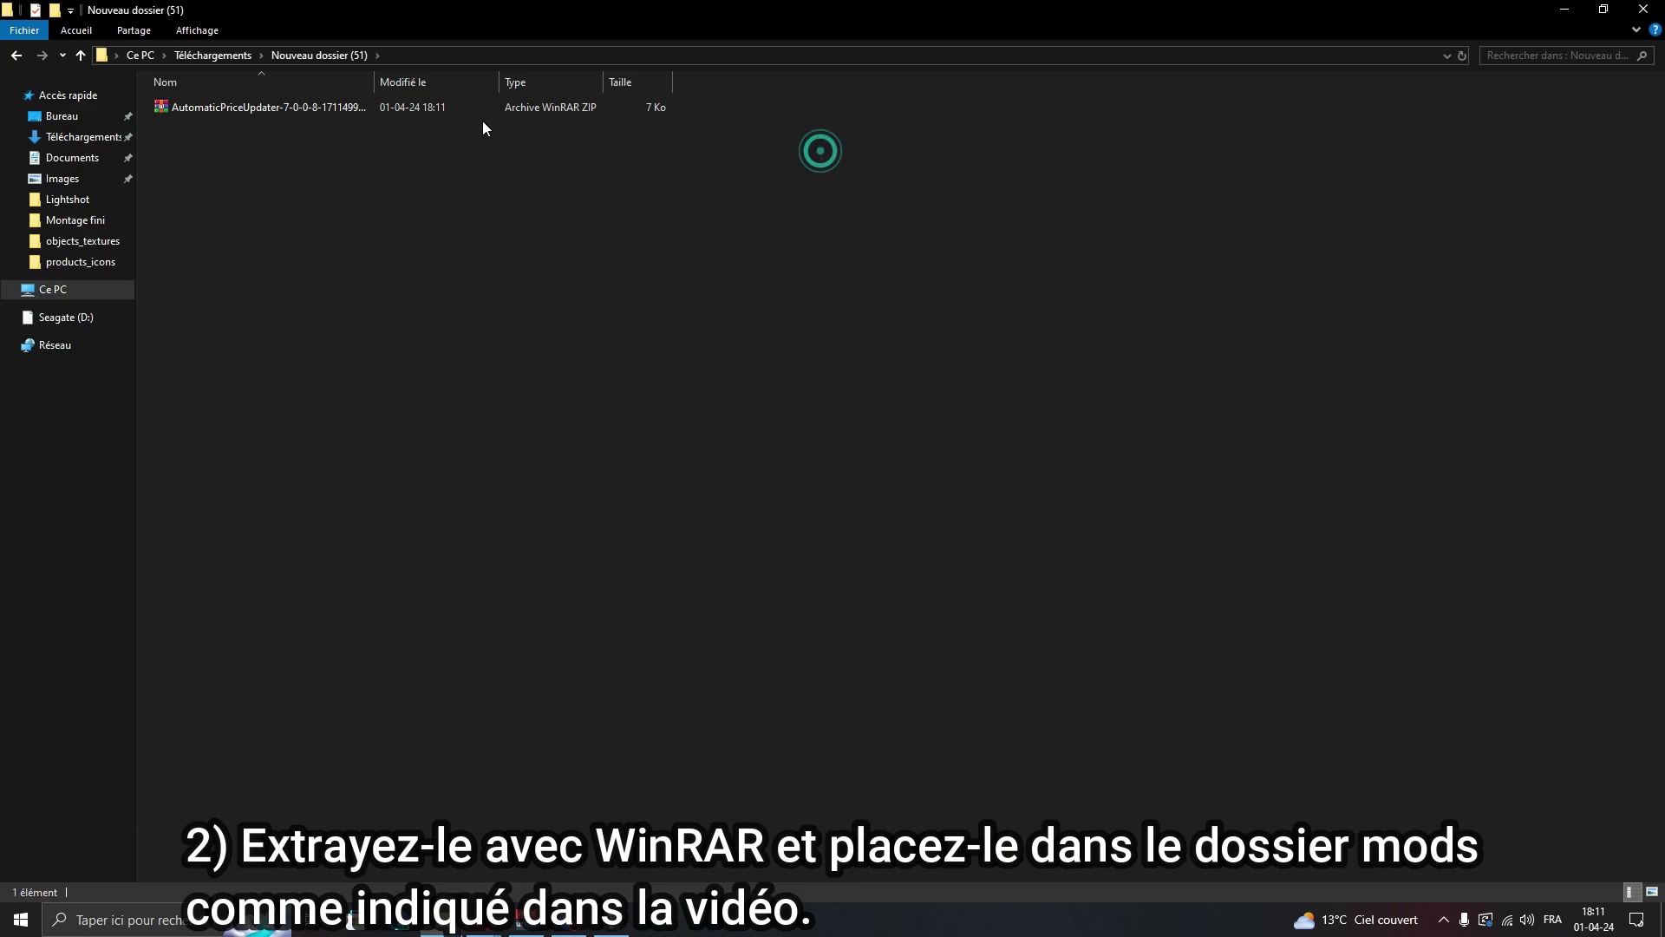
- Extract the AutomaticPriceUpdater archive into its current folder with WinRAR
click(453, 105)
right_click(457, 108)
click(560, 197)
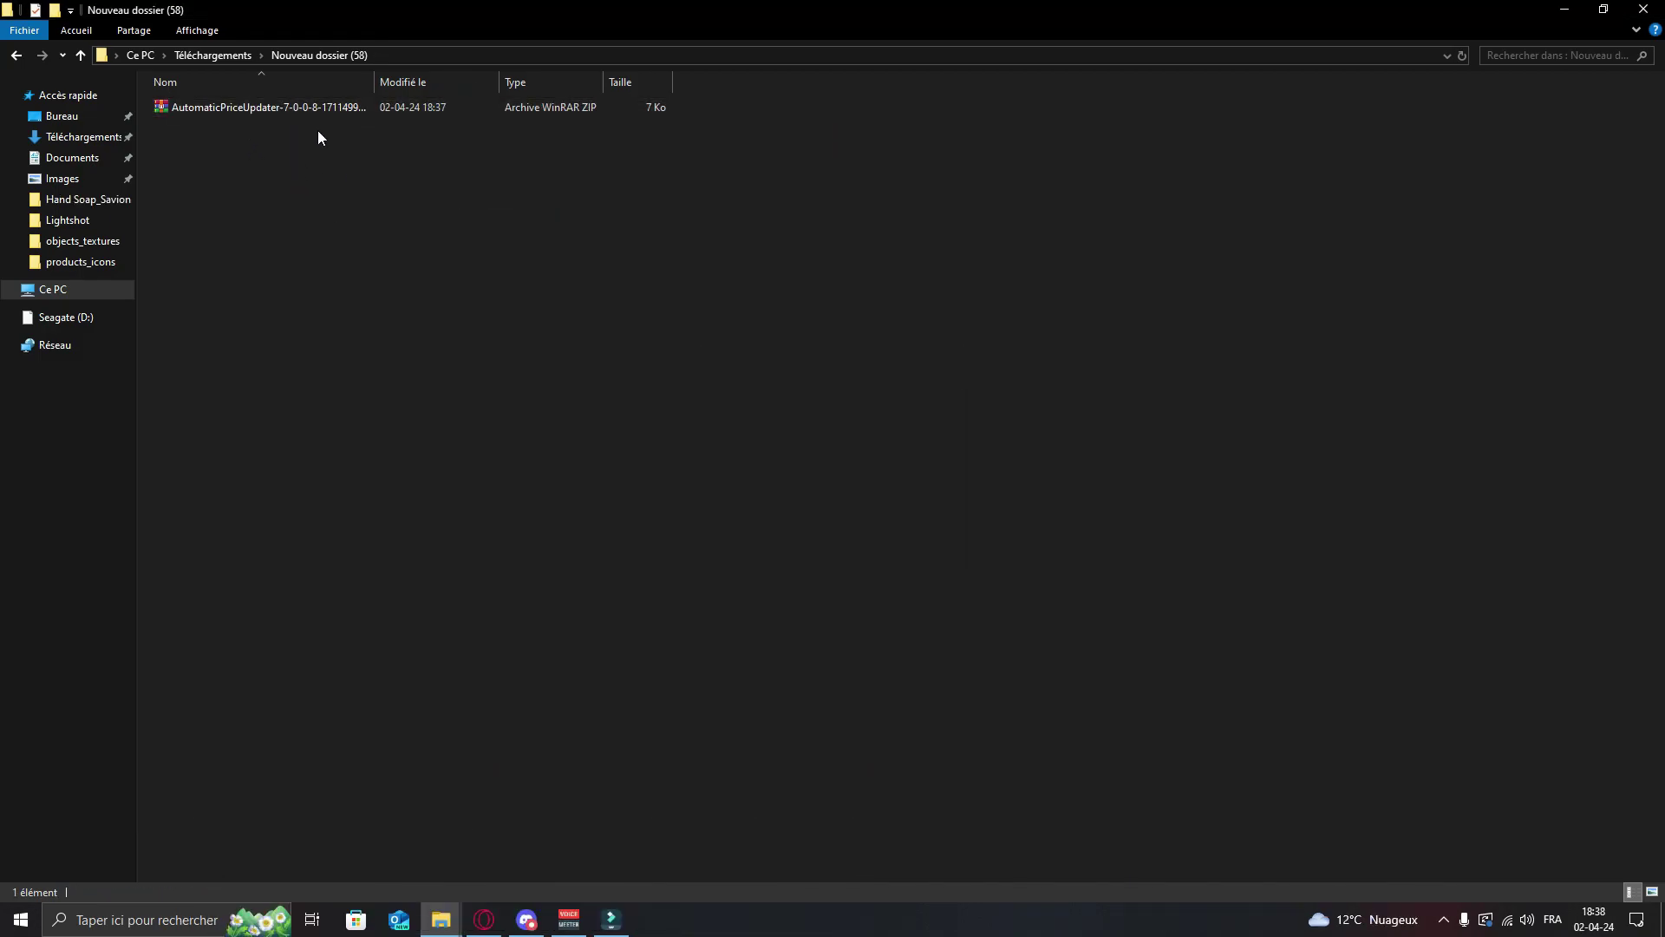
click(312, 112)
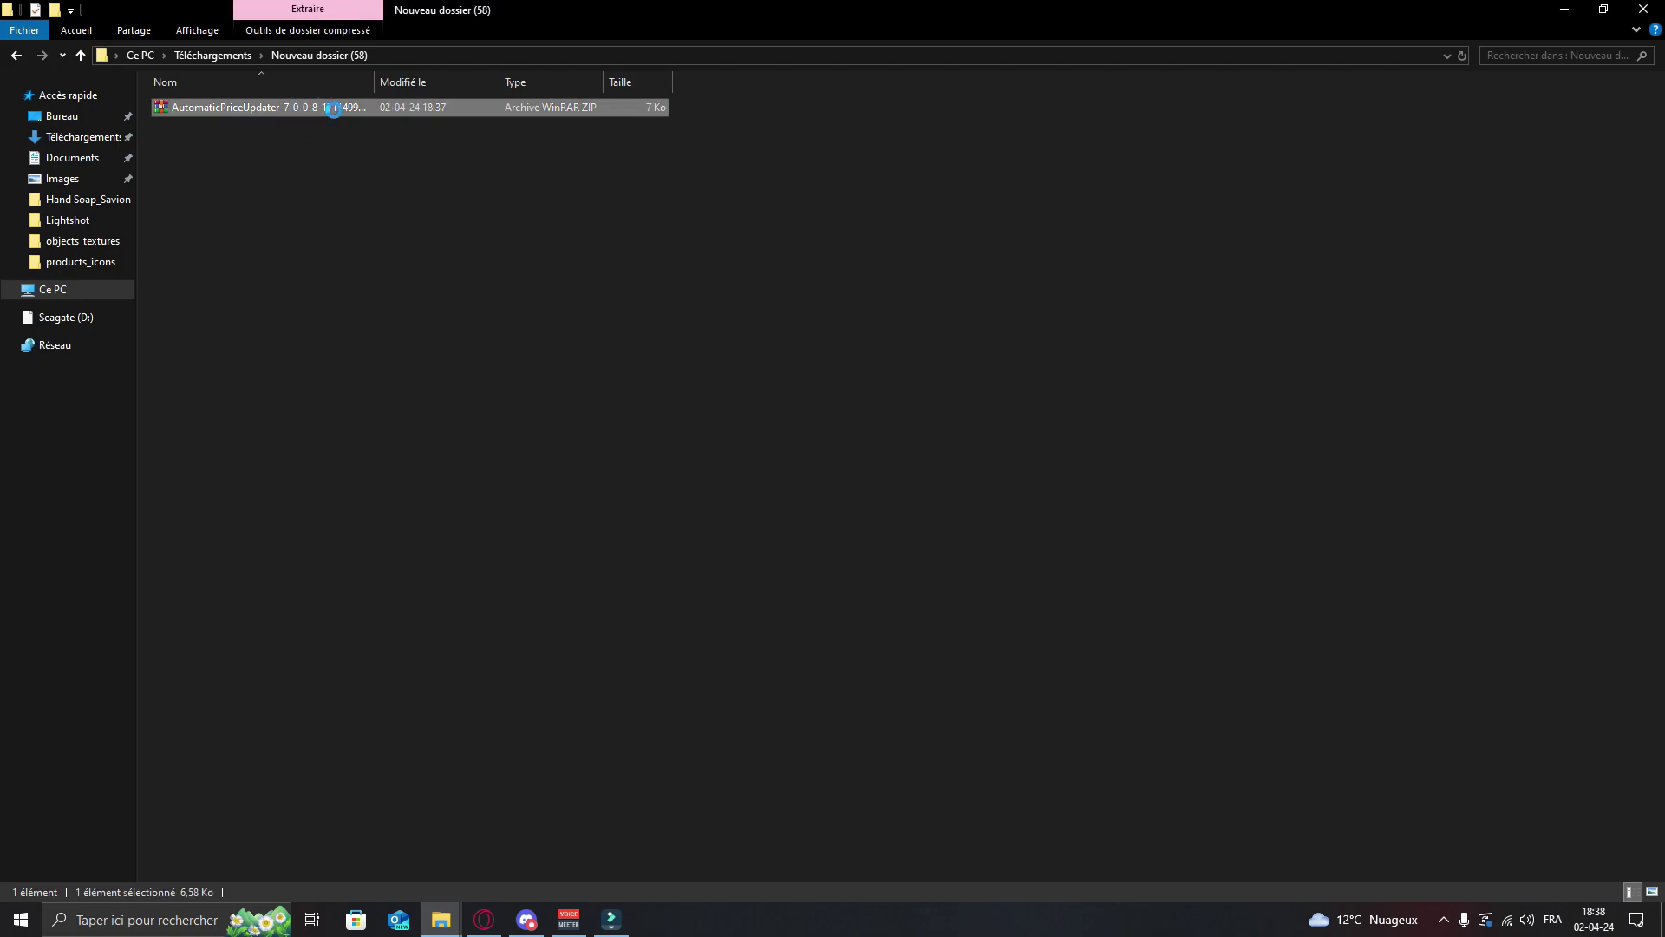
right_click(334, 109)
click(410, 204)
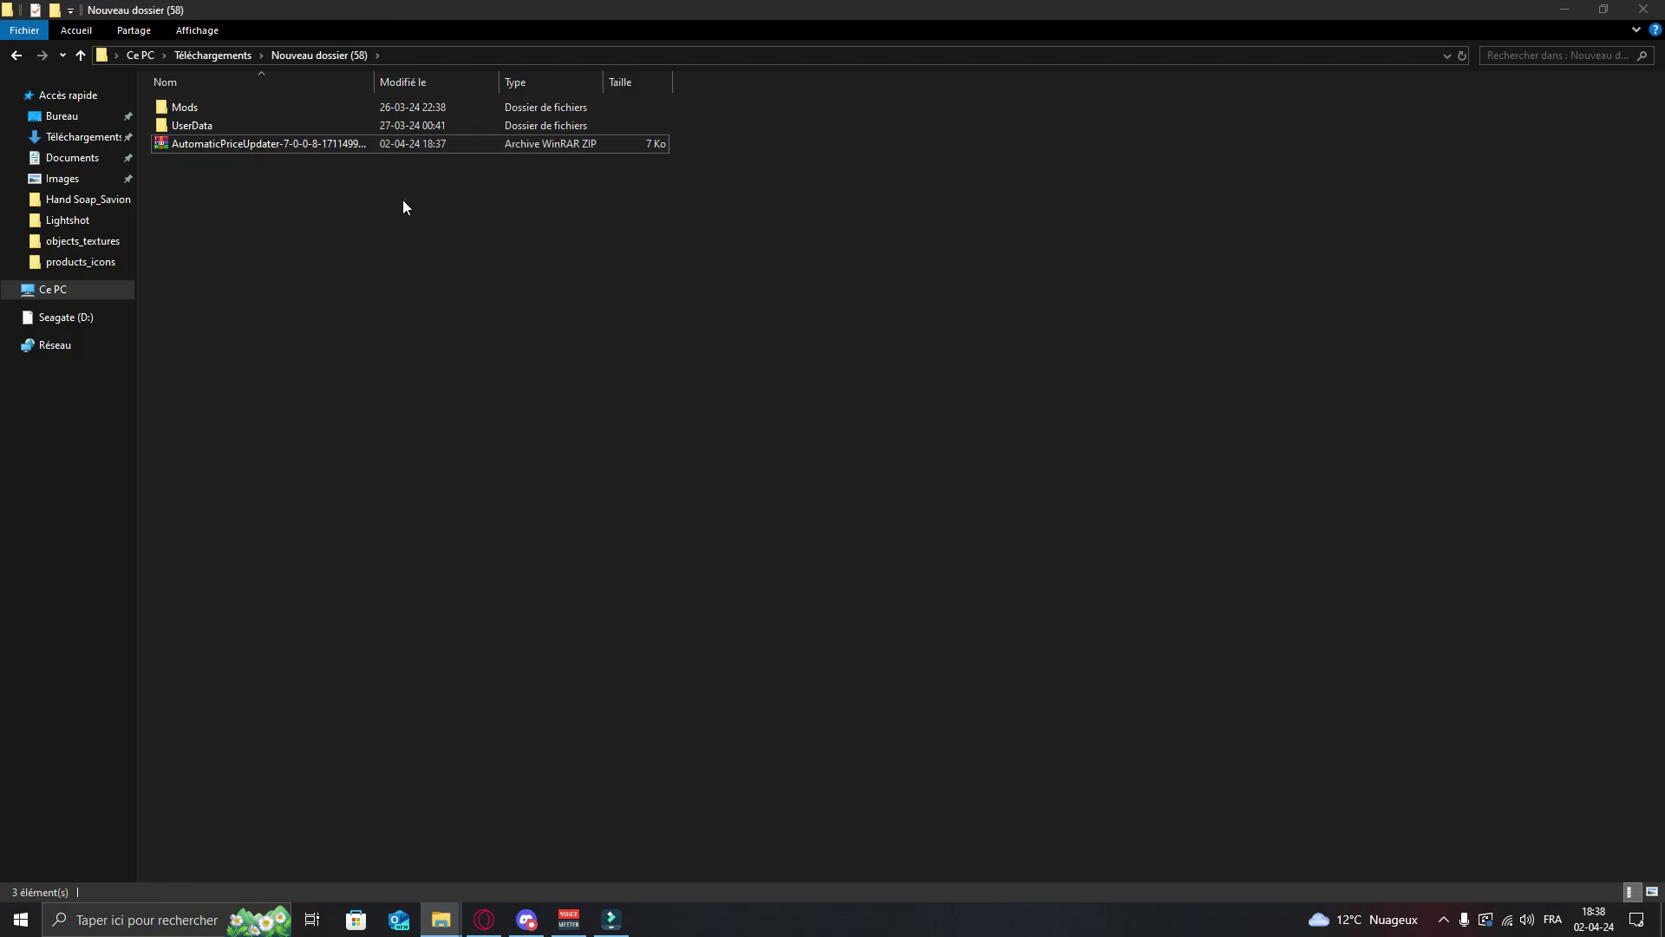
- Cut AutoPriceUpdater.dll from the extracted Mods folder
double_click(242, 110)
click(293, 120)
right_click(305, 113)
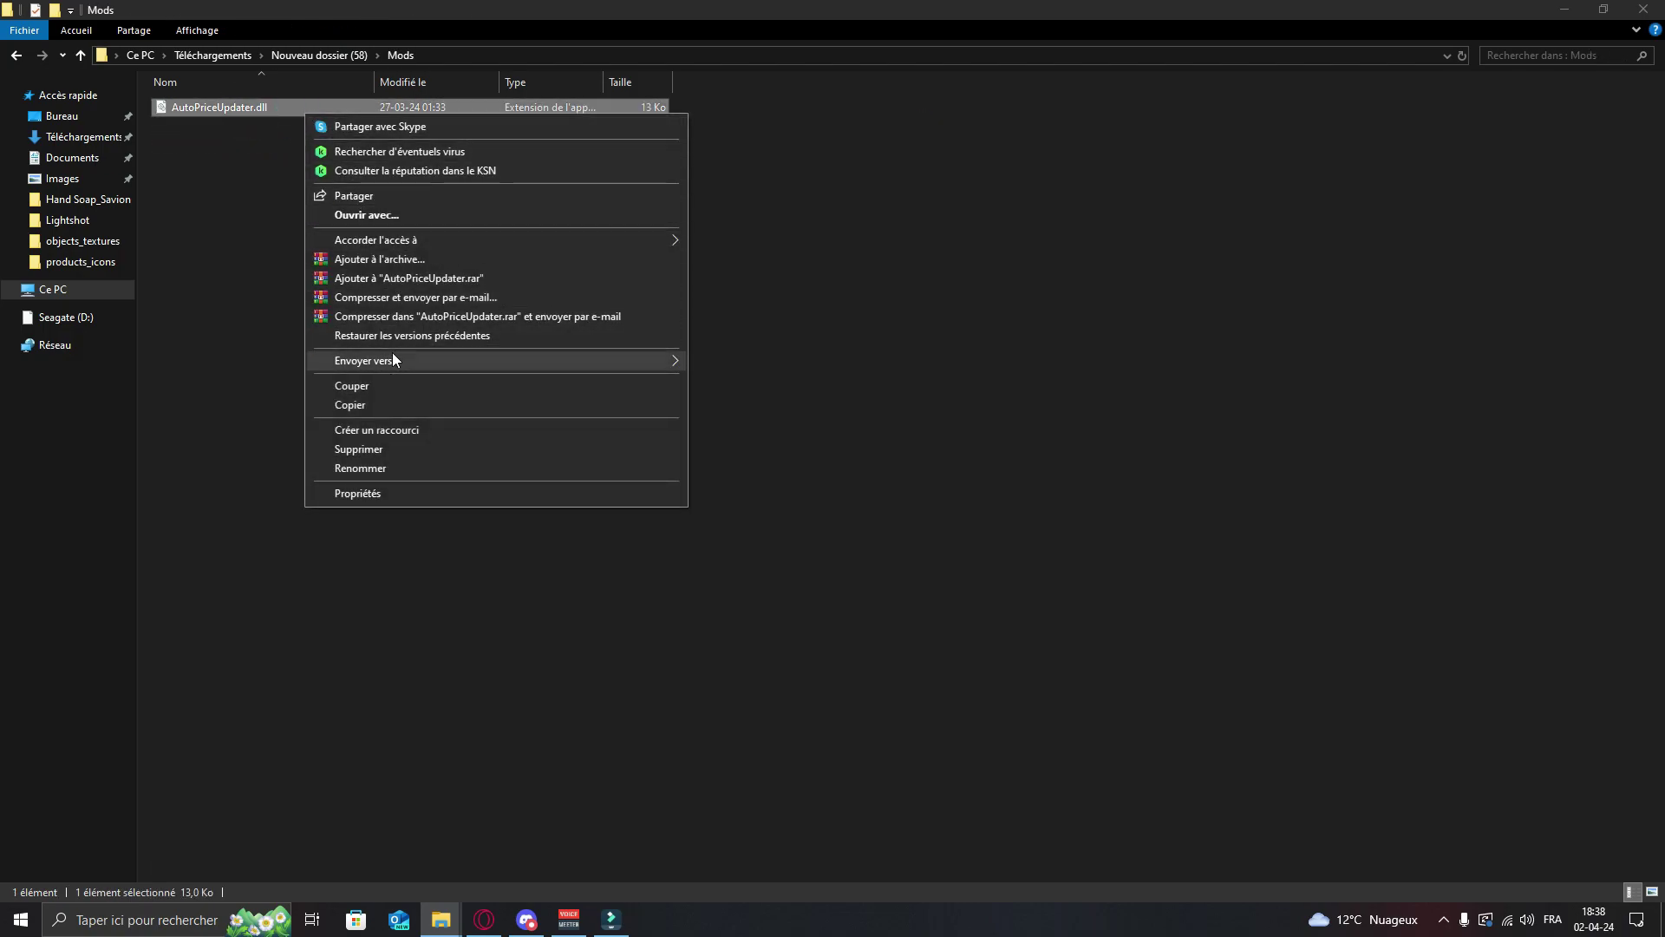
click(383, 387)
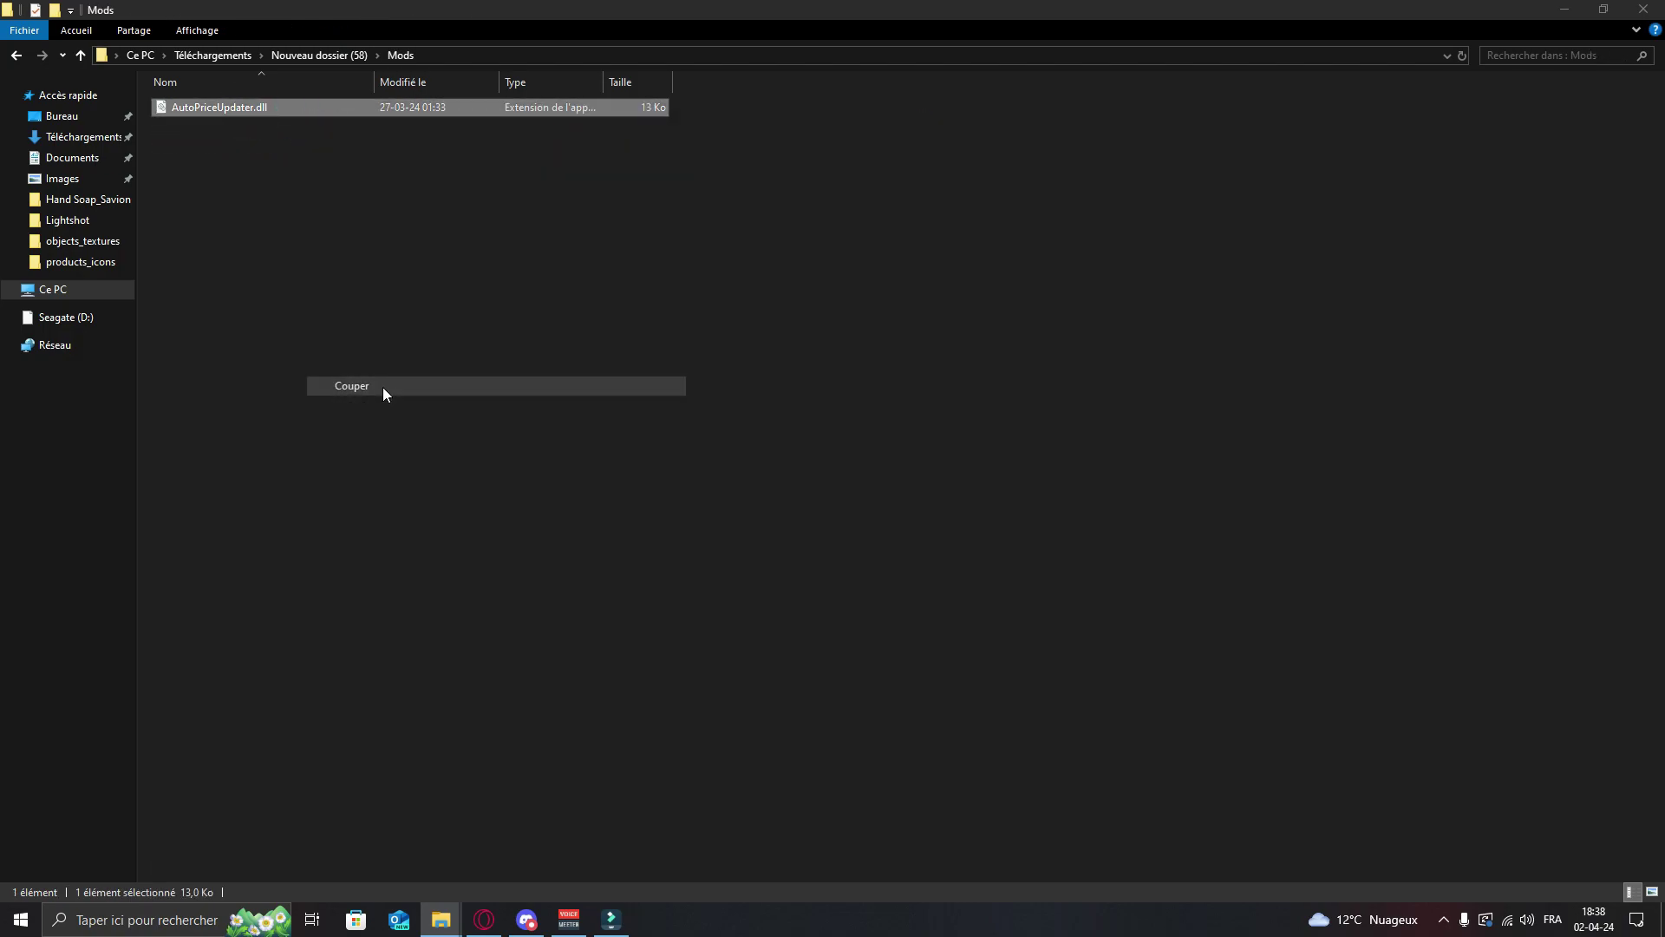
- Paste AutoPriceUpdater.dll into Disque local (C:) > Programmes (x86) > Steam > steamapps > common > Supermarket Simulator > MLLoader > Mods
click(441, 919)
click(490, 842)
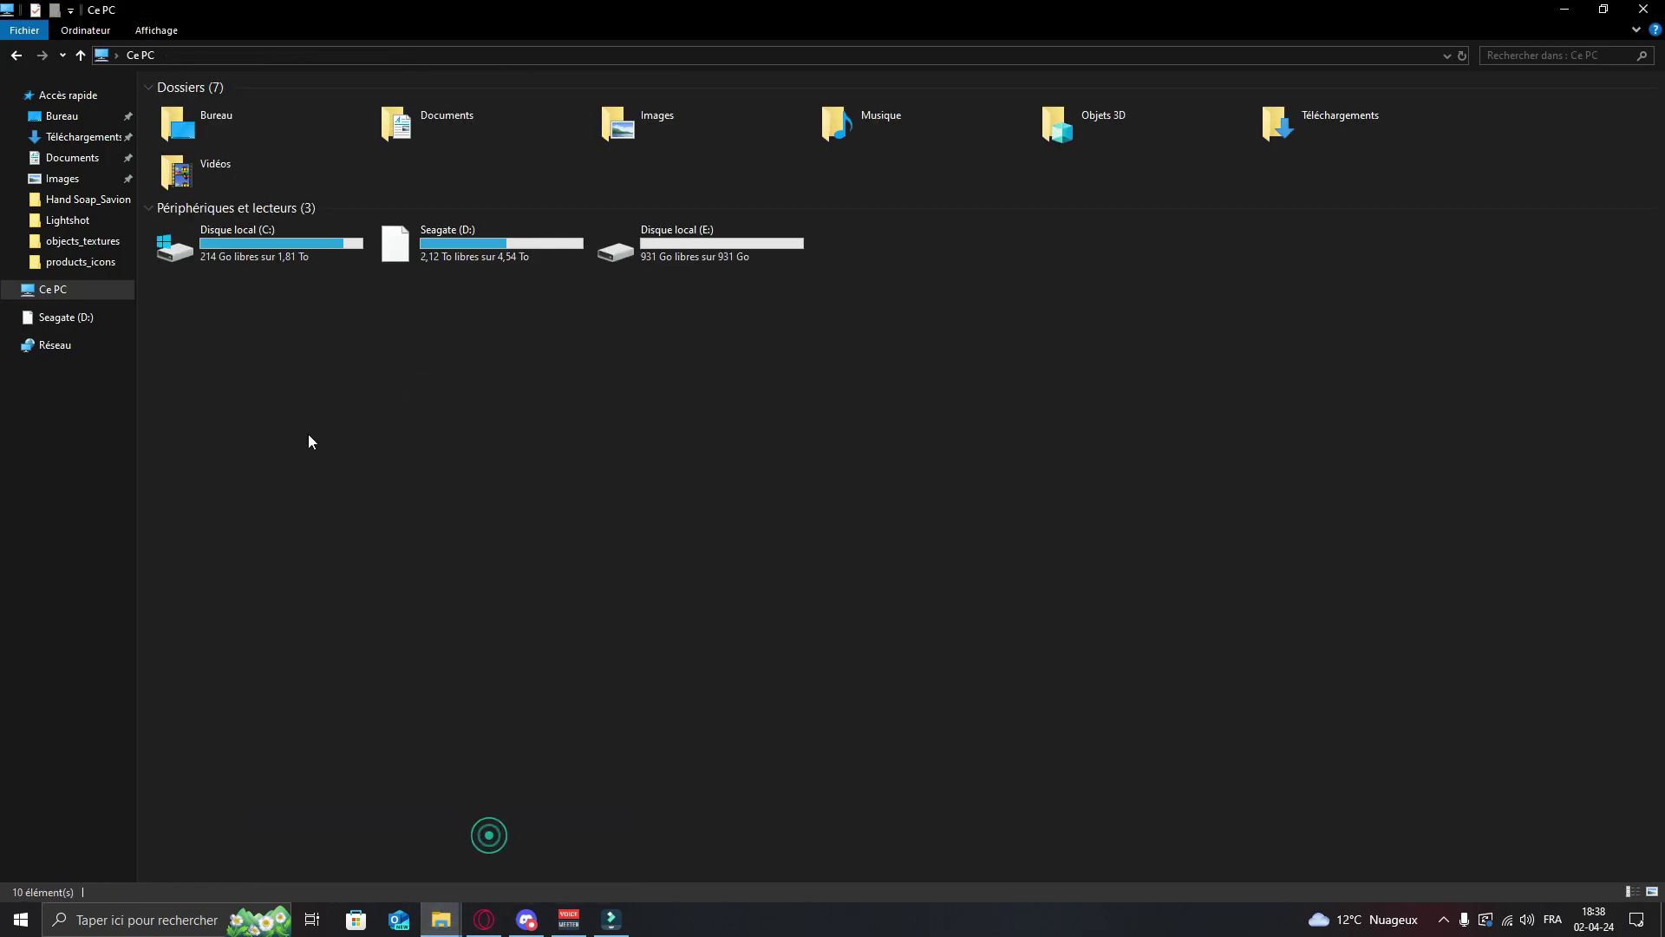
double_click(255, 232)
double_click(293, 219)
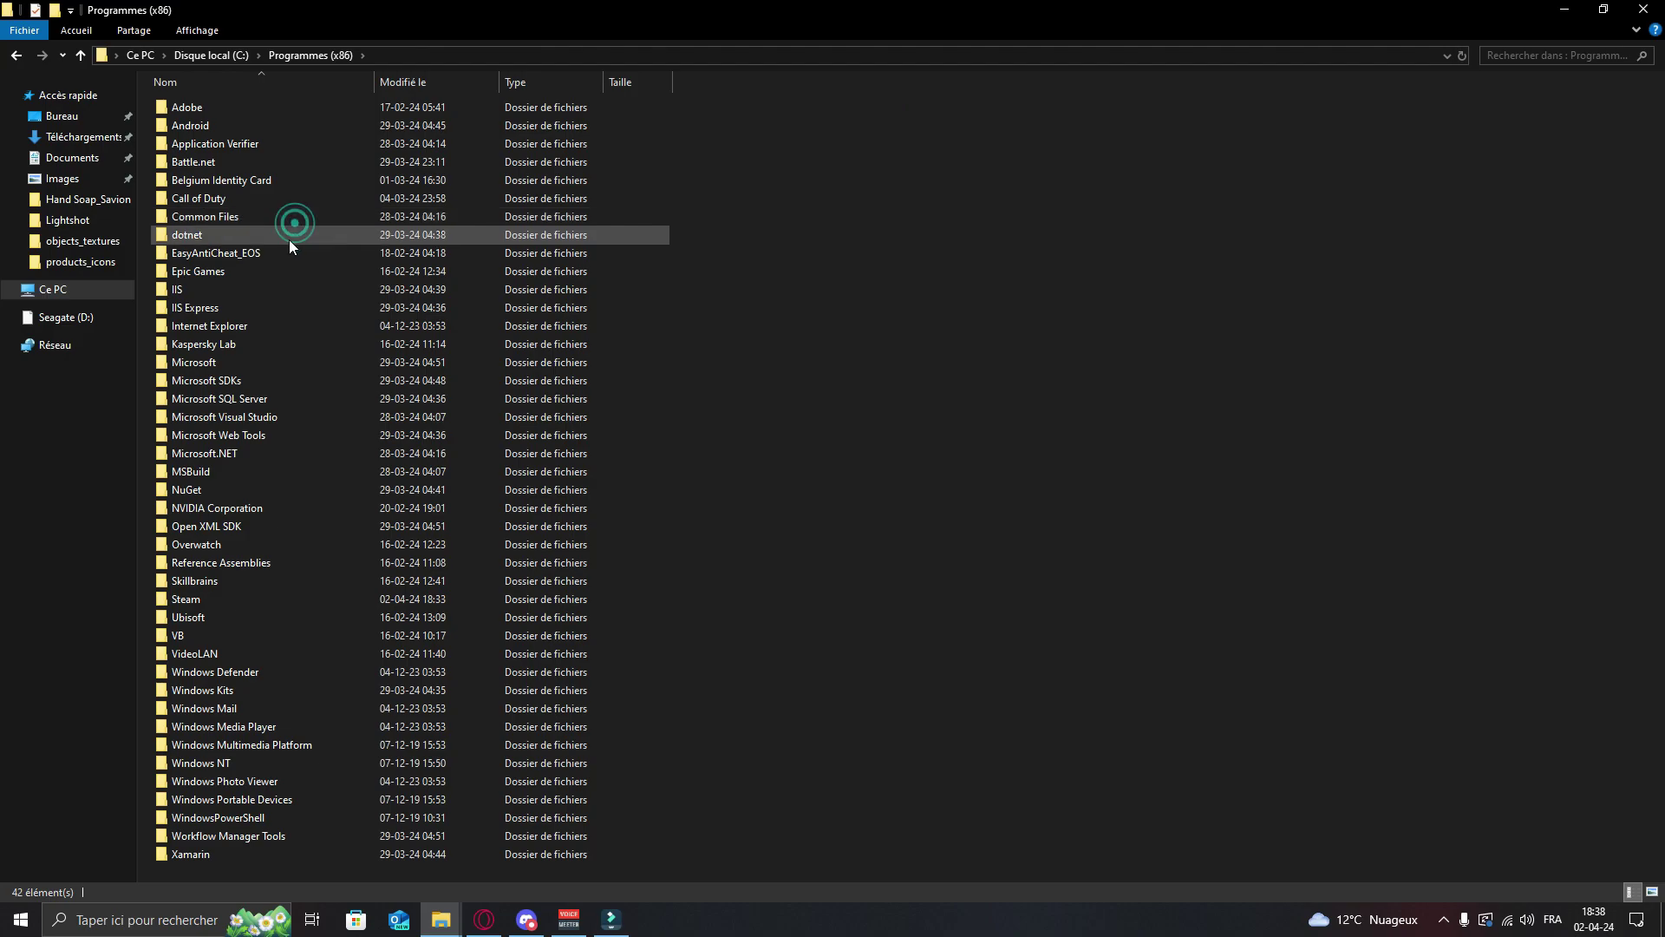
double_click(283, 599)
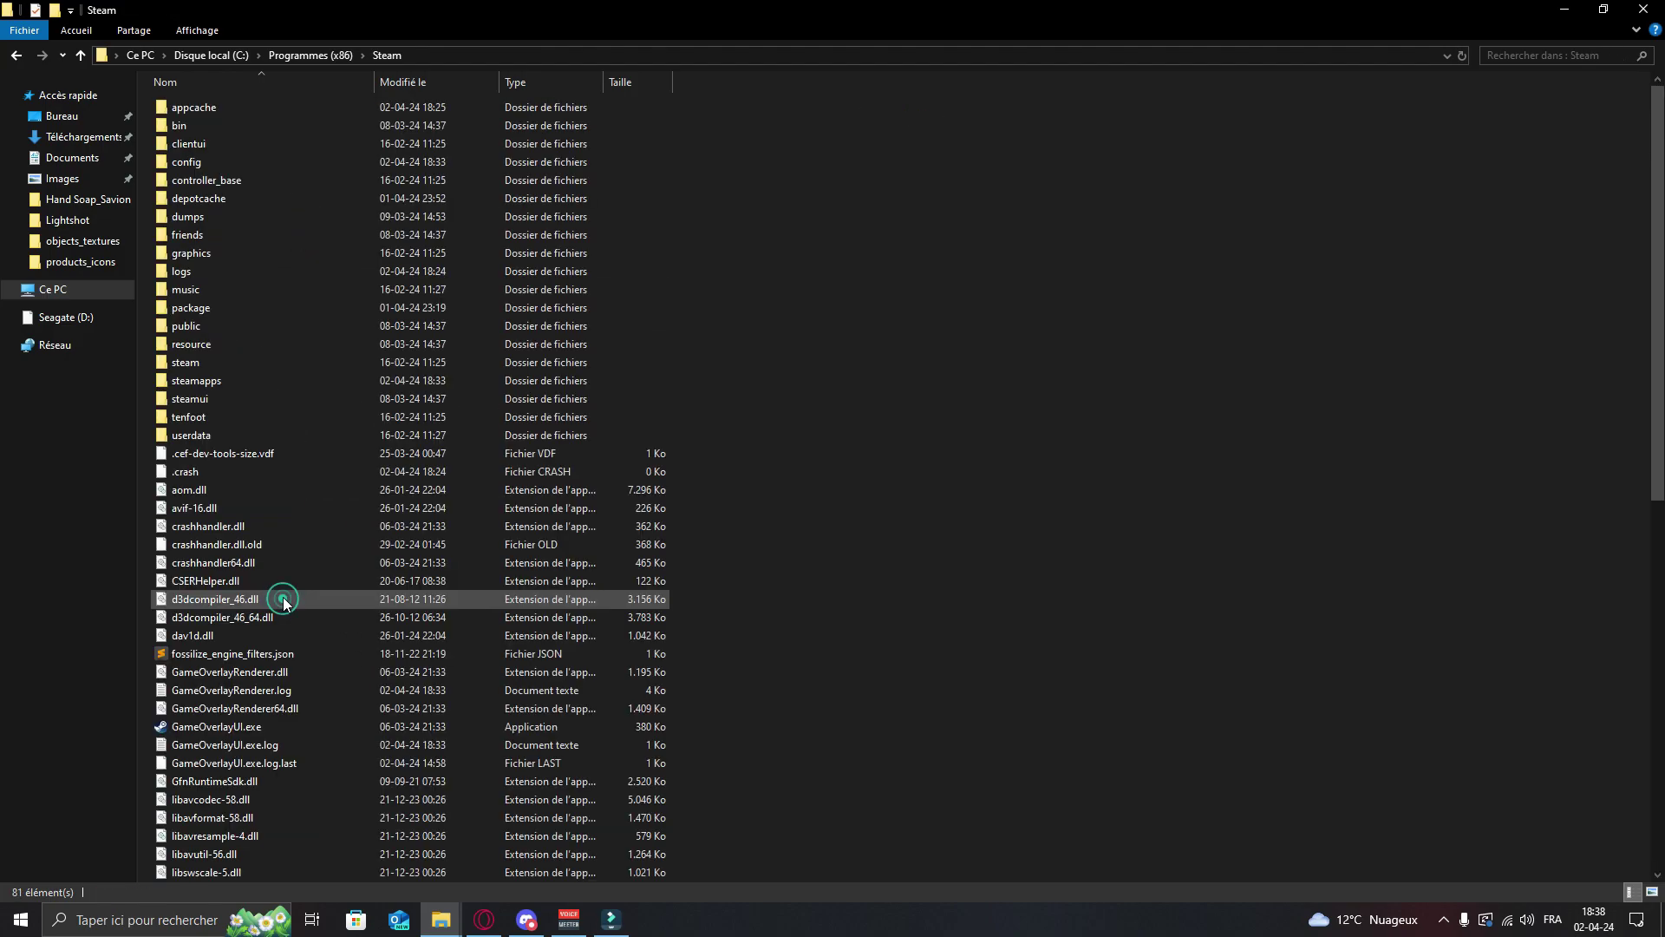
double_click(229, 382)
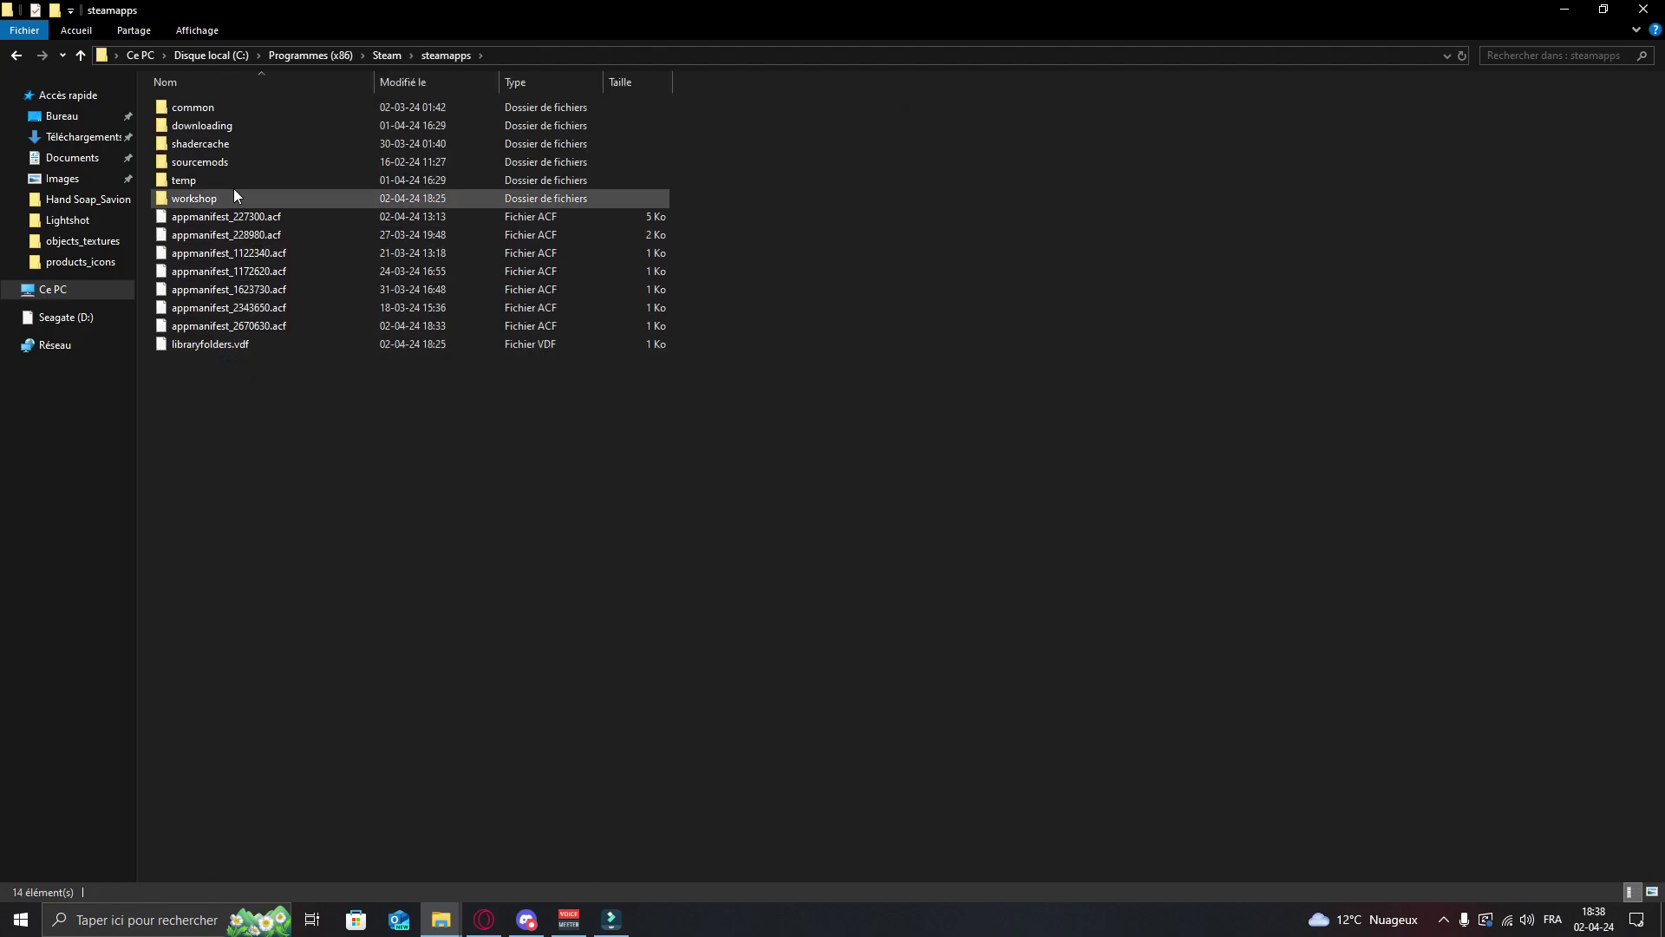
click(251, 113)
double_click(250, 111)
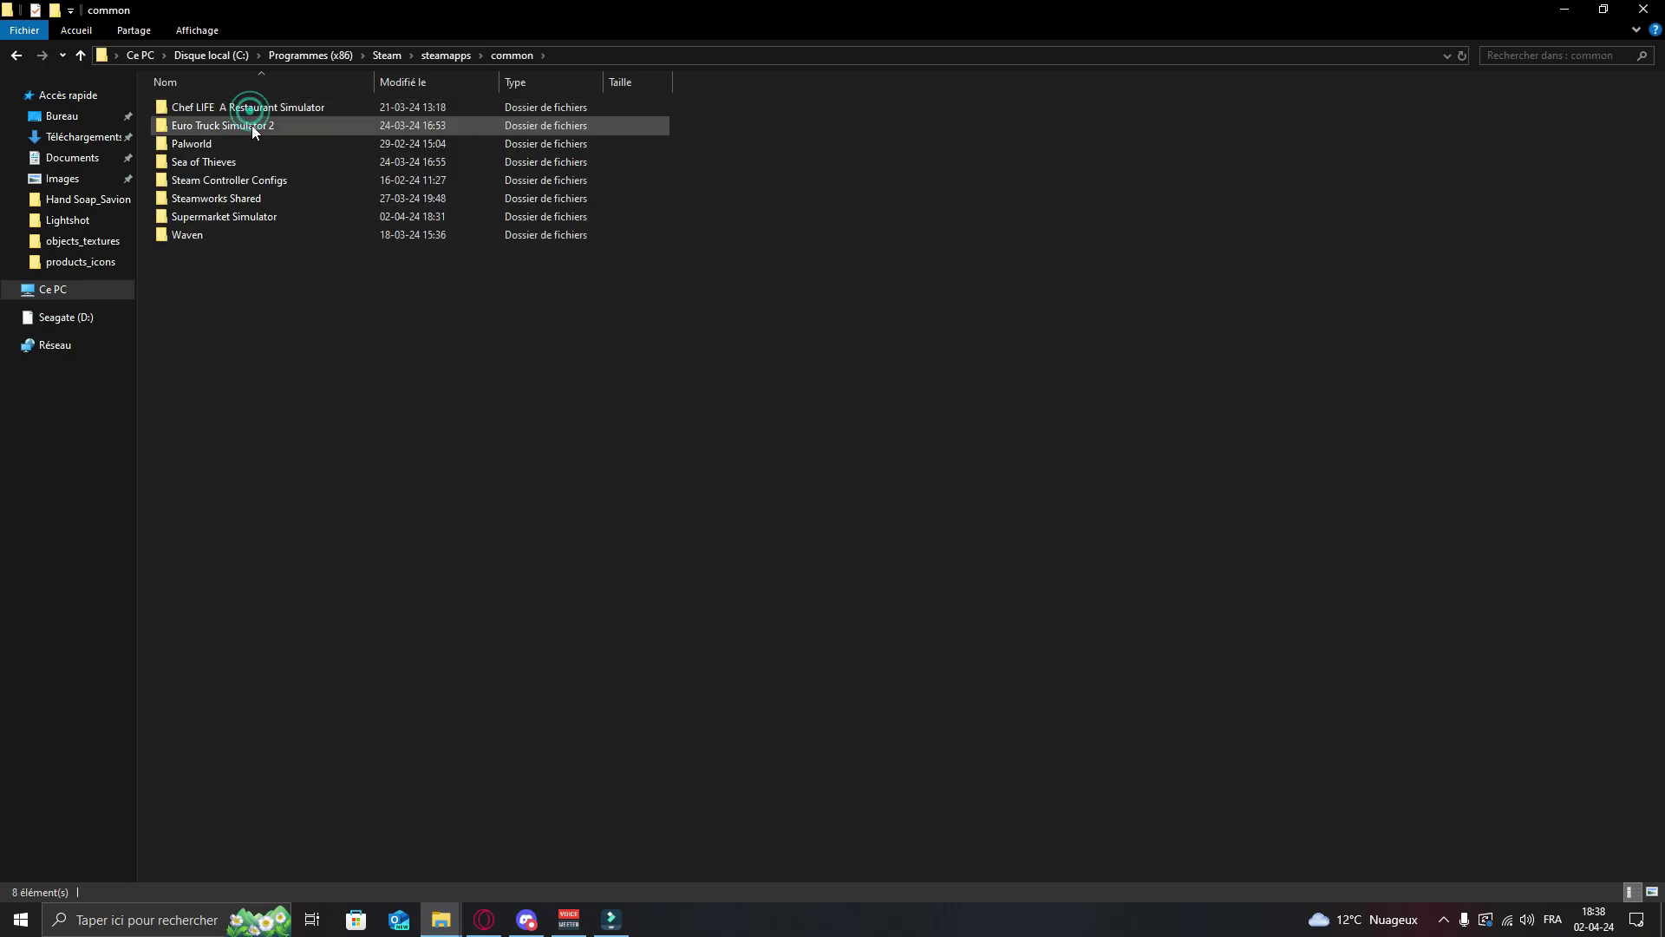
double_click(262, 217)
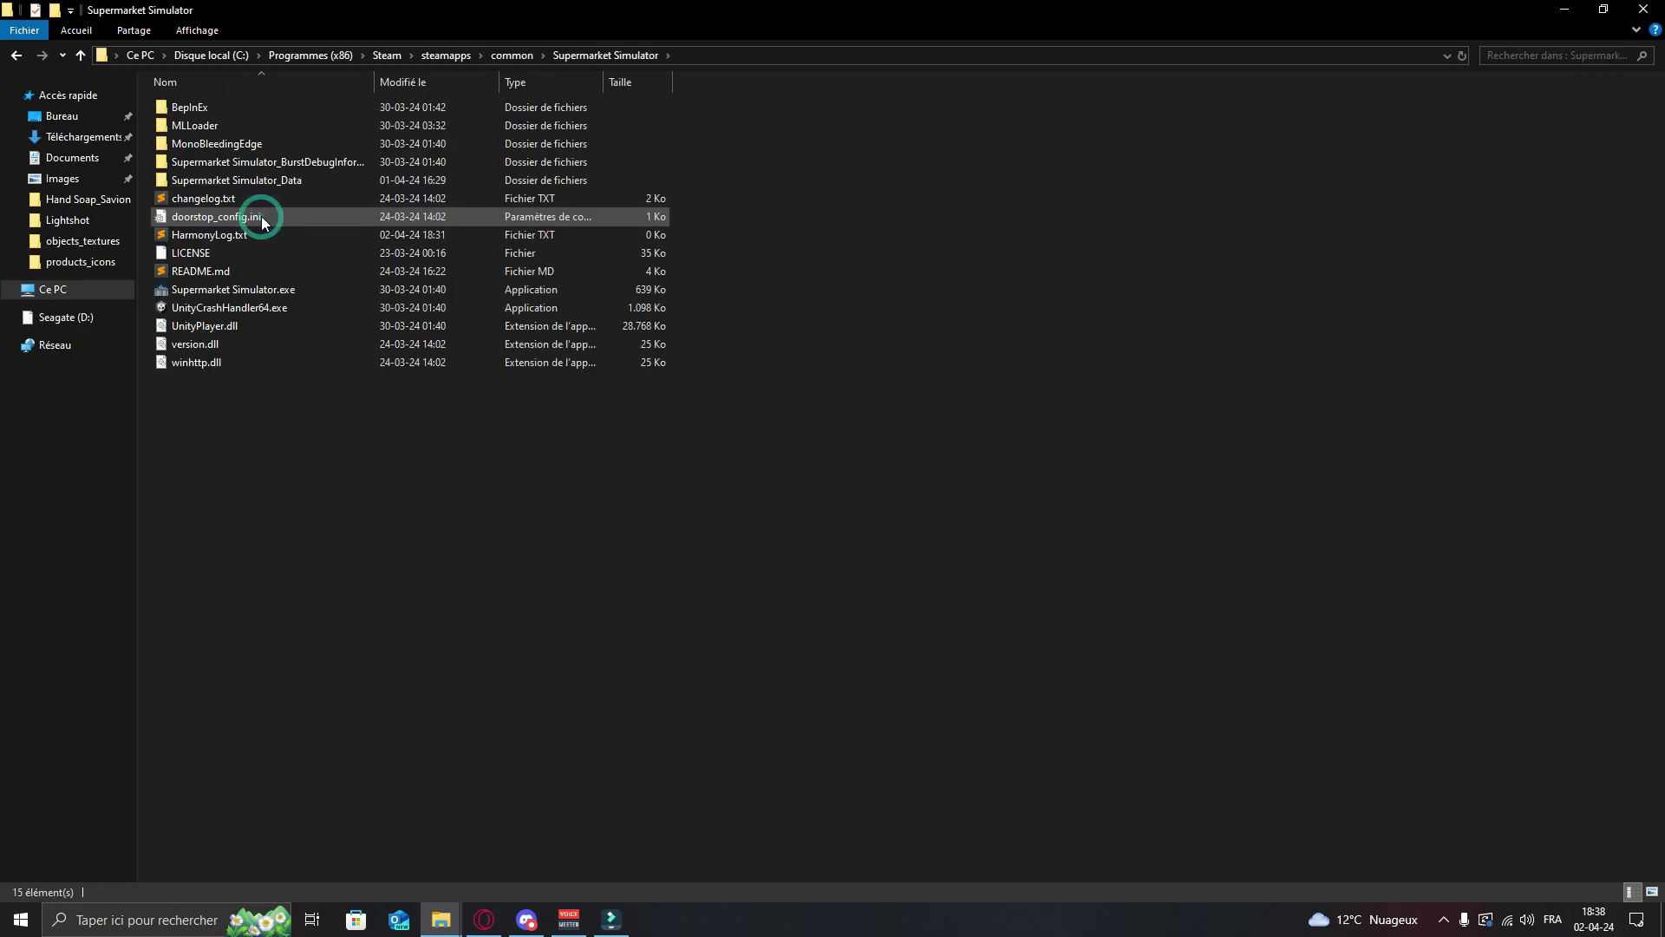
double_click(263, 128)
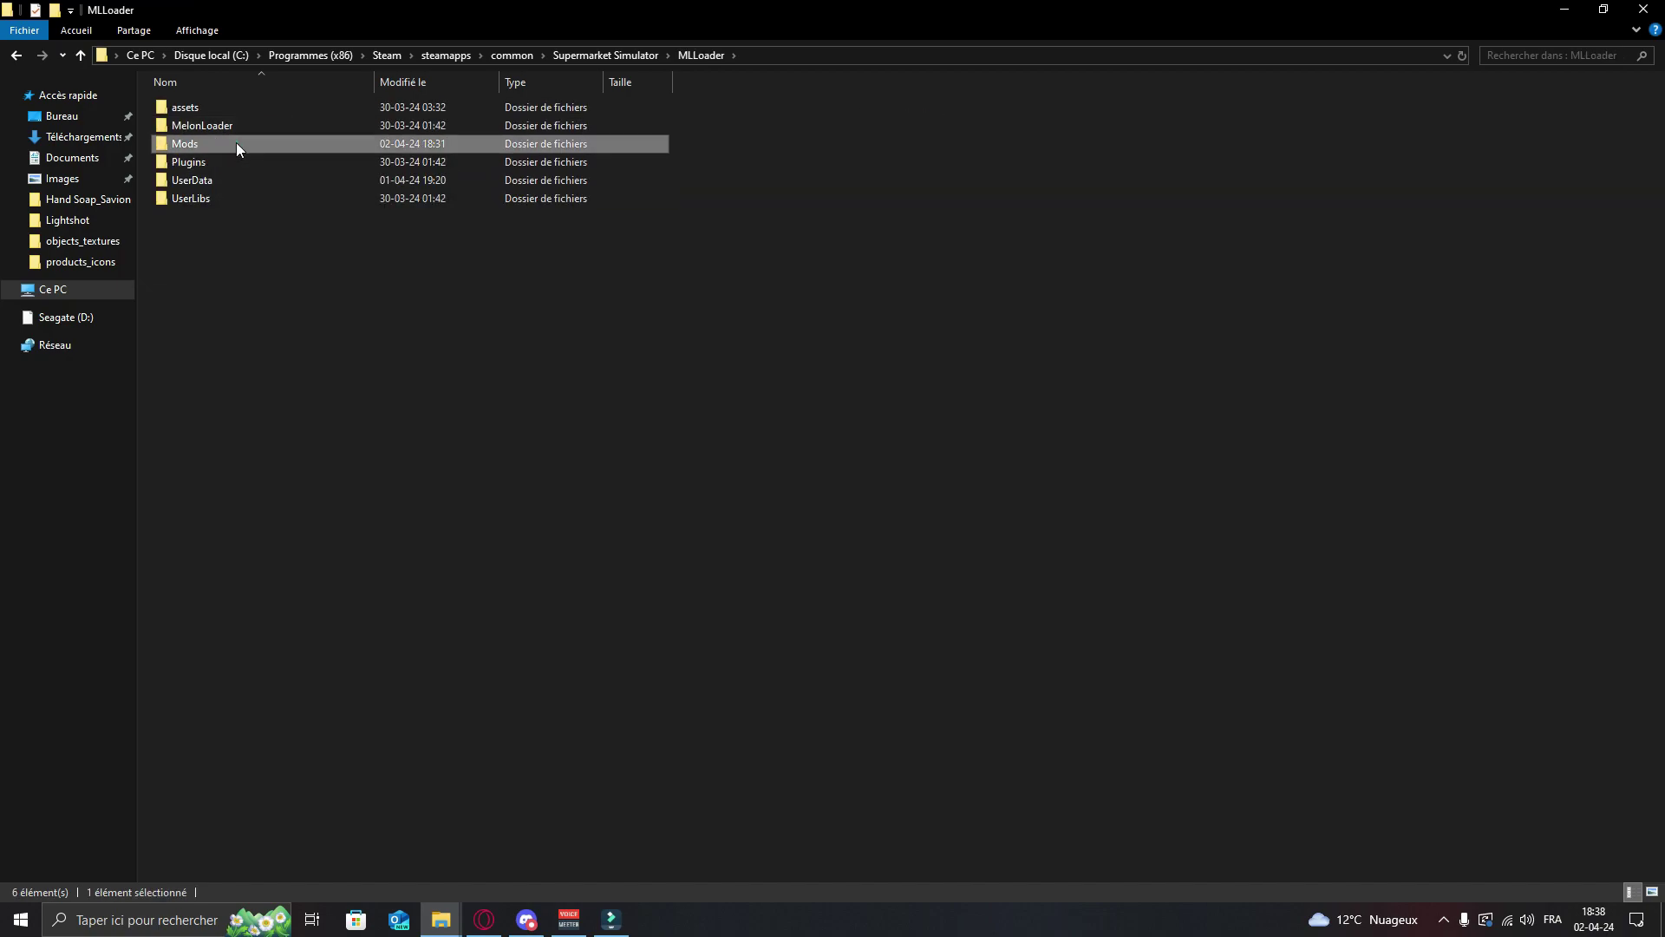
double_click(236, 142)
right_click(425, 366)
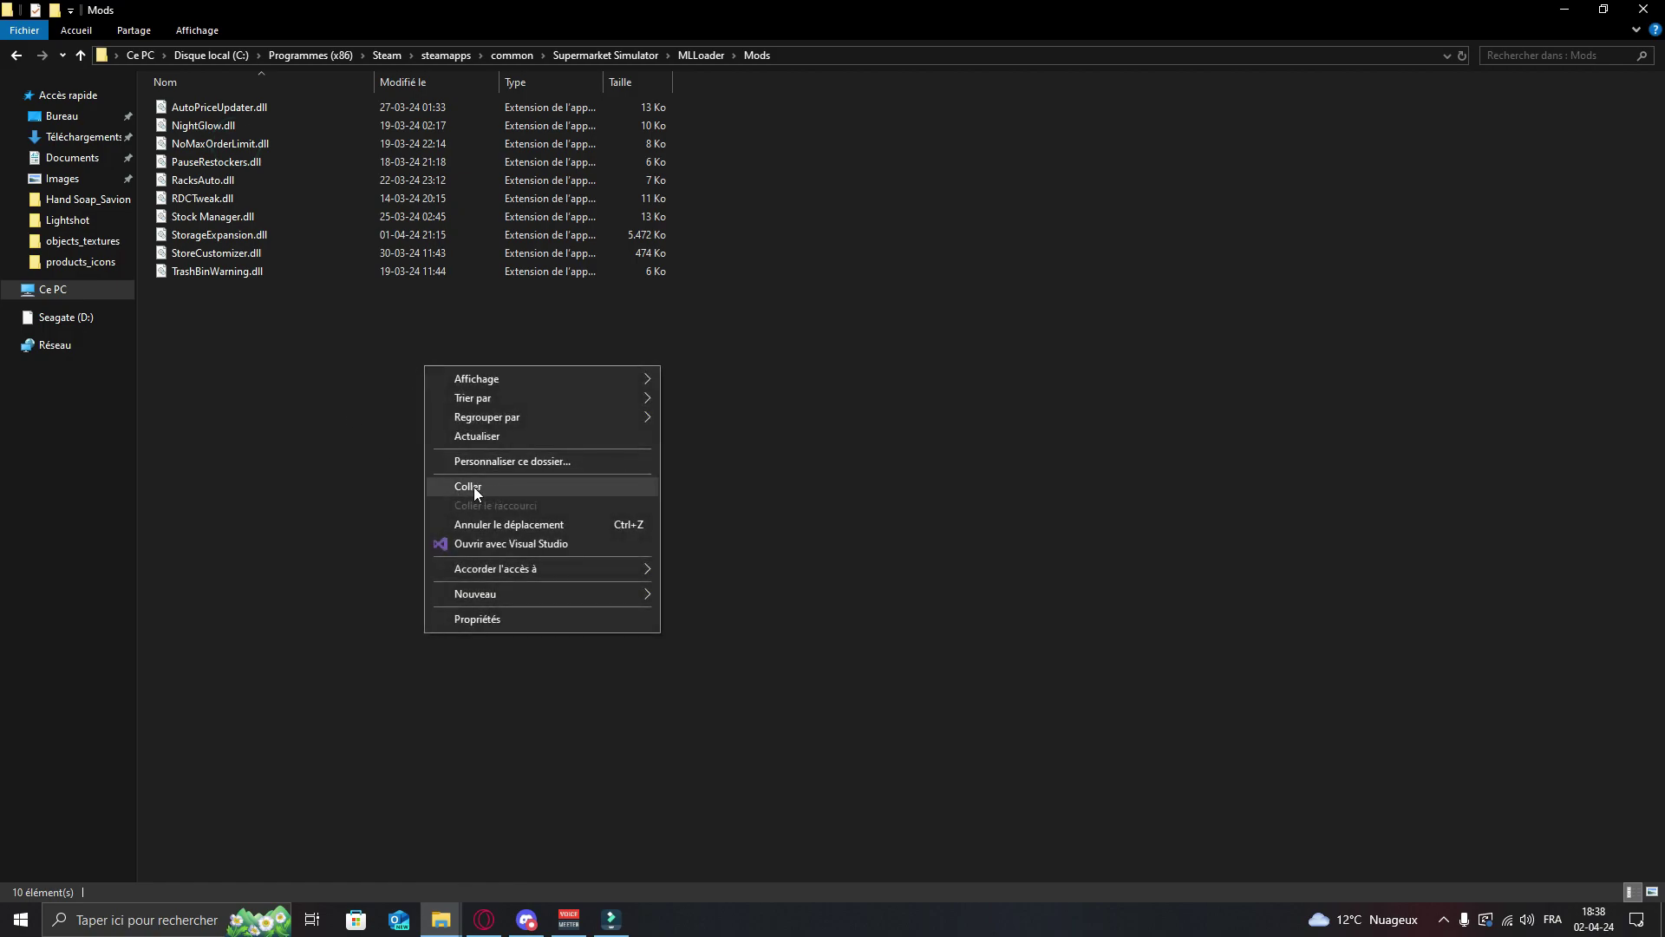
click(523, 484)
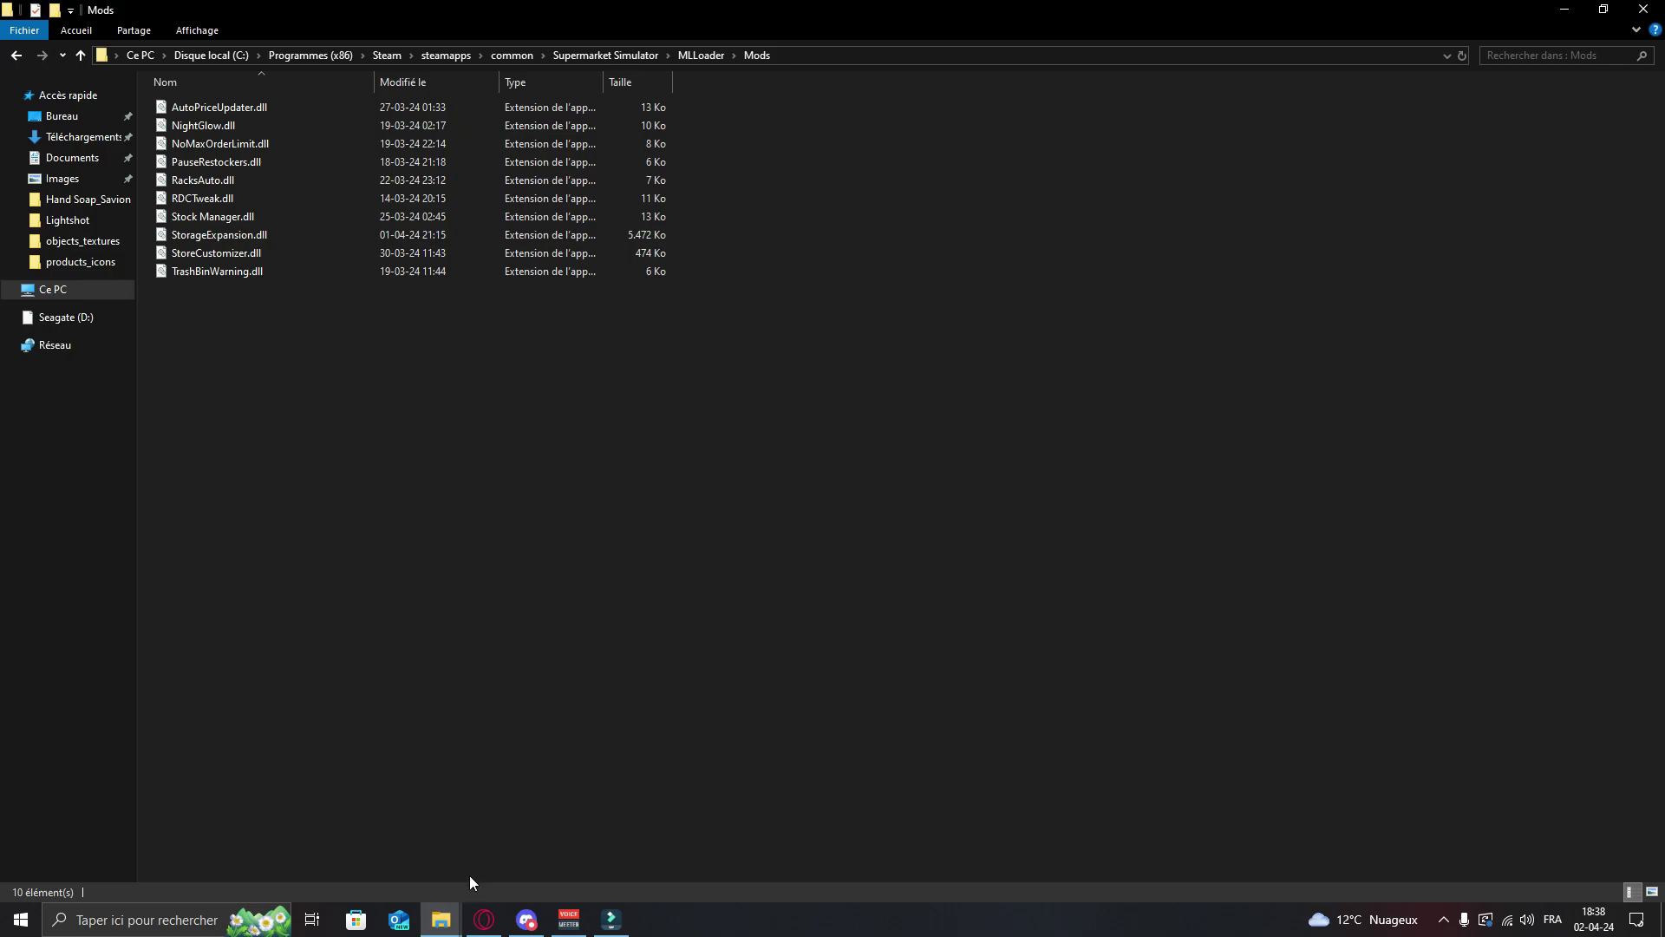
- Return to the extracted mod files and cut PriceUpdater.cfg from the UserData folder
mouse_move(440, 928)
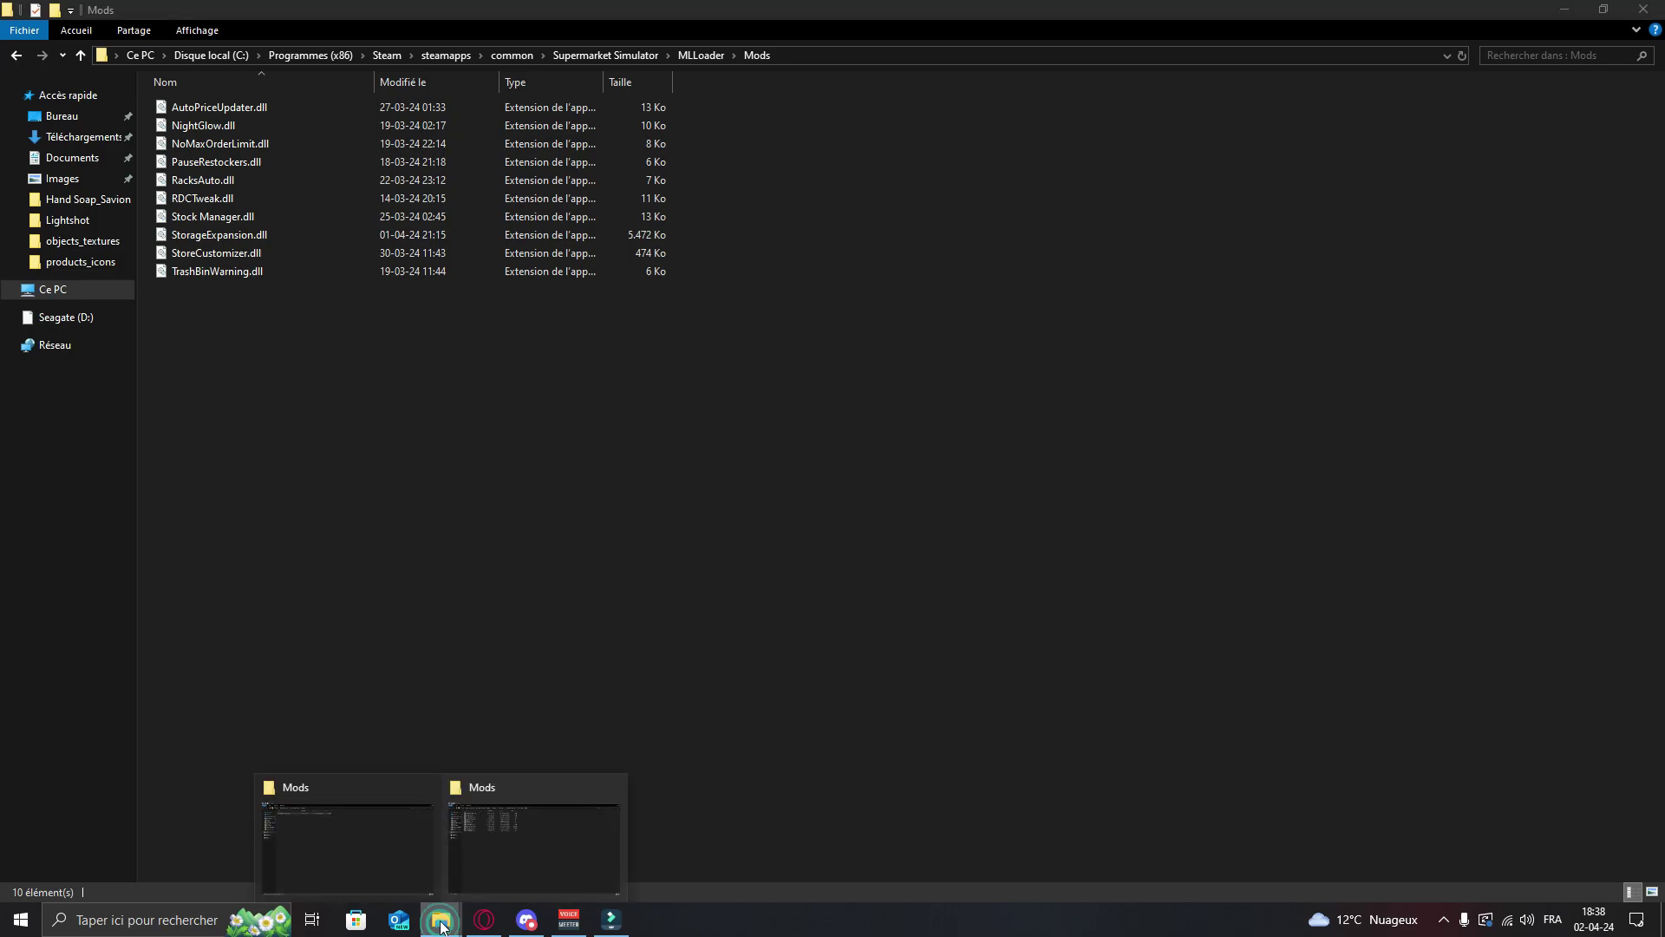
click(359, 840)
key(alt+Left)
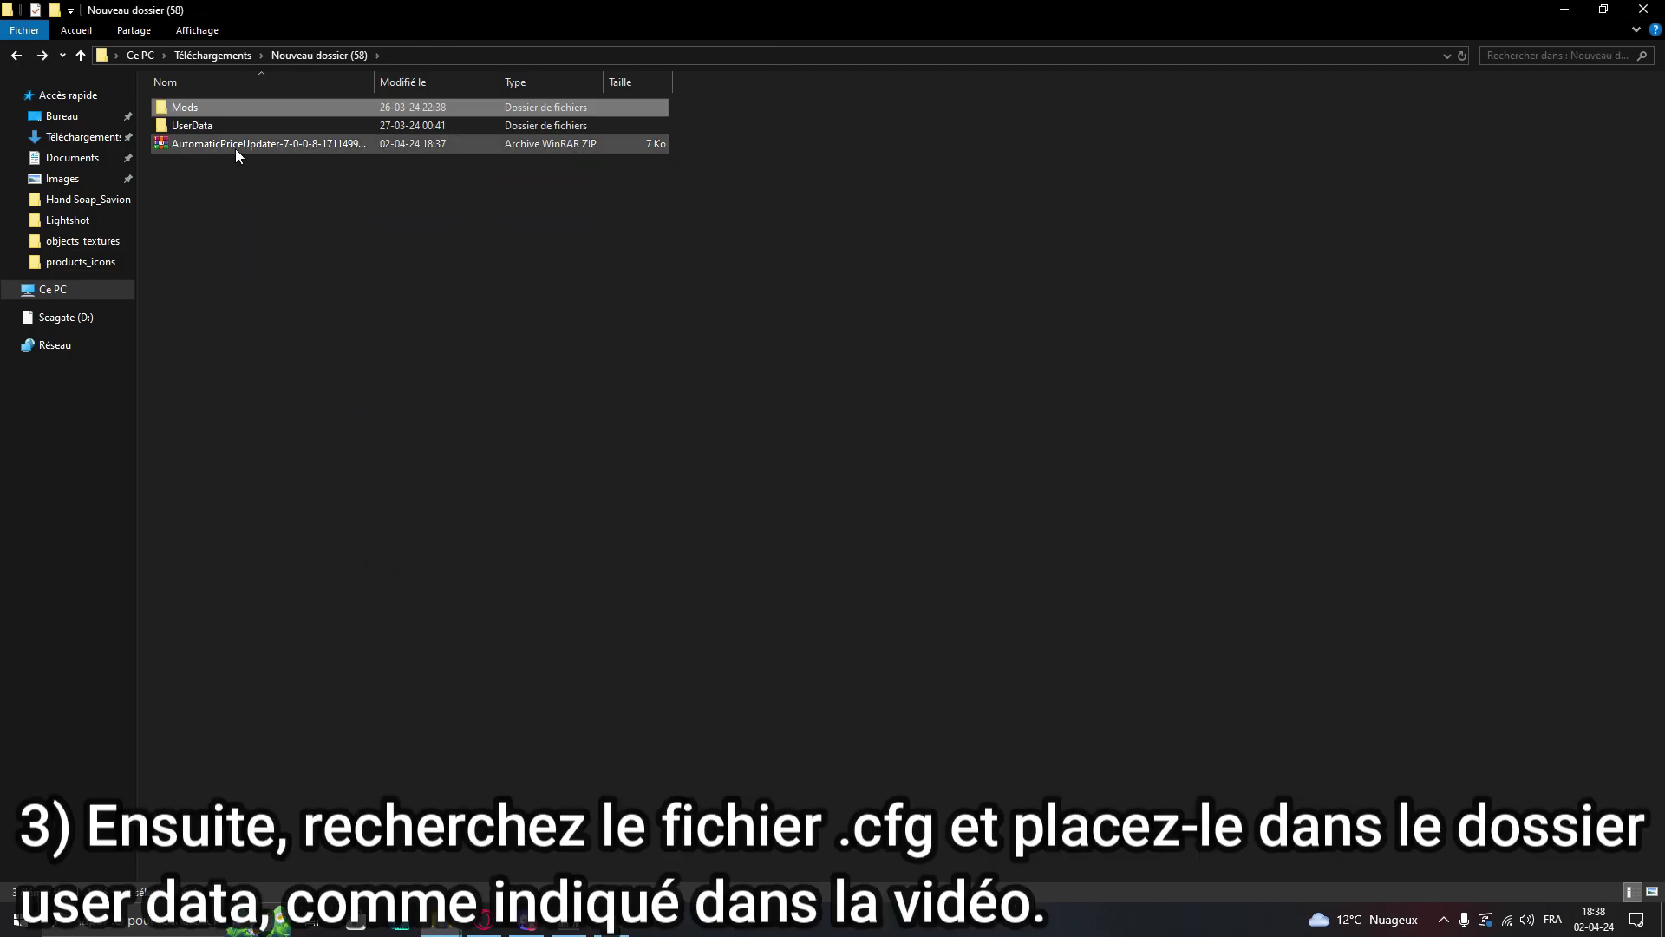
double_click(220, 123)
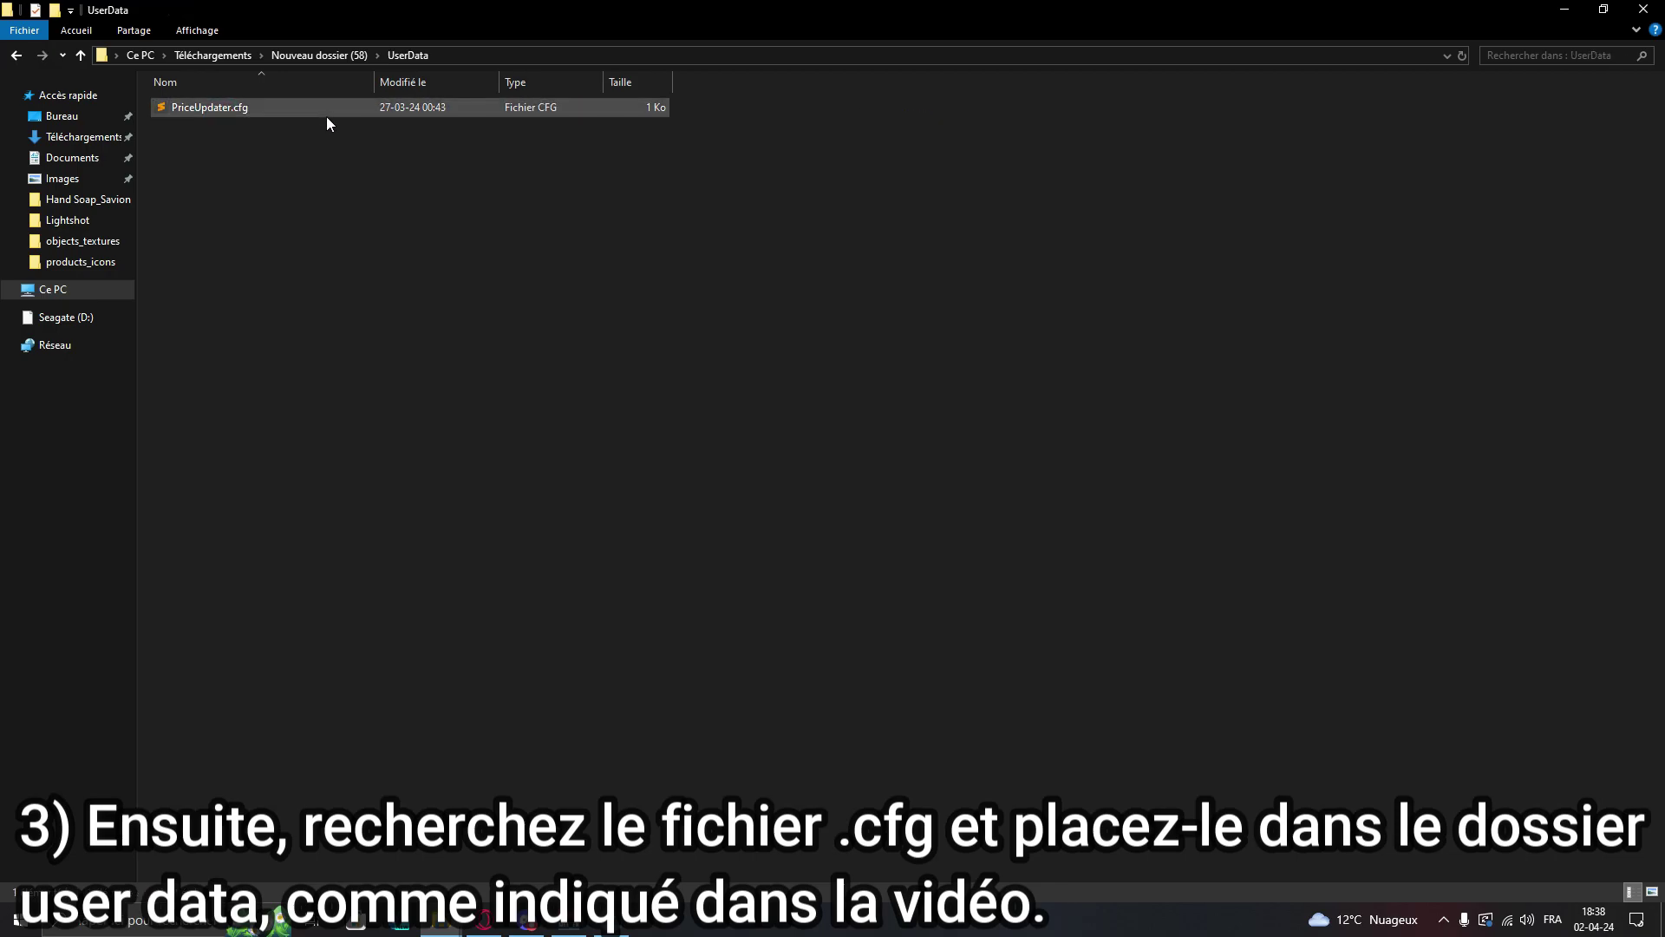
right_click(302, 107)
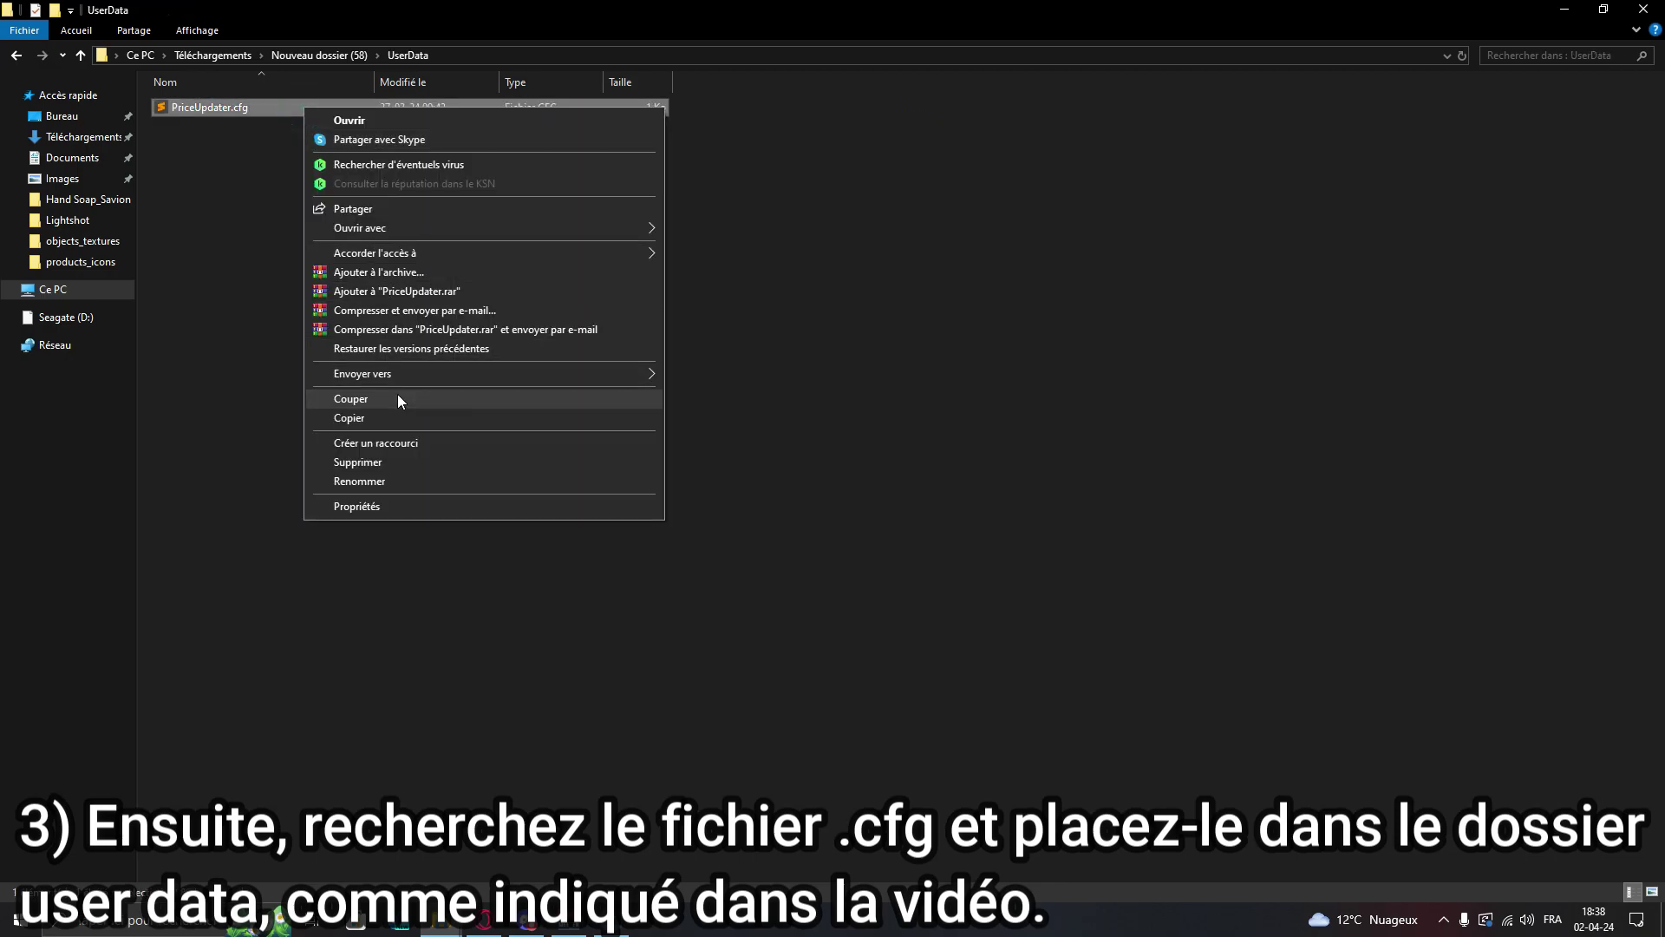
click(398, 399)
- Open Supermarket Simulator > MLLoader > UserData in the game folder's window as the destination for PriceUpdater.cfg
click(446, 927)
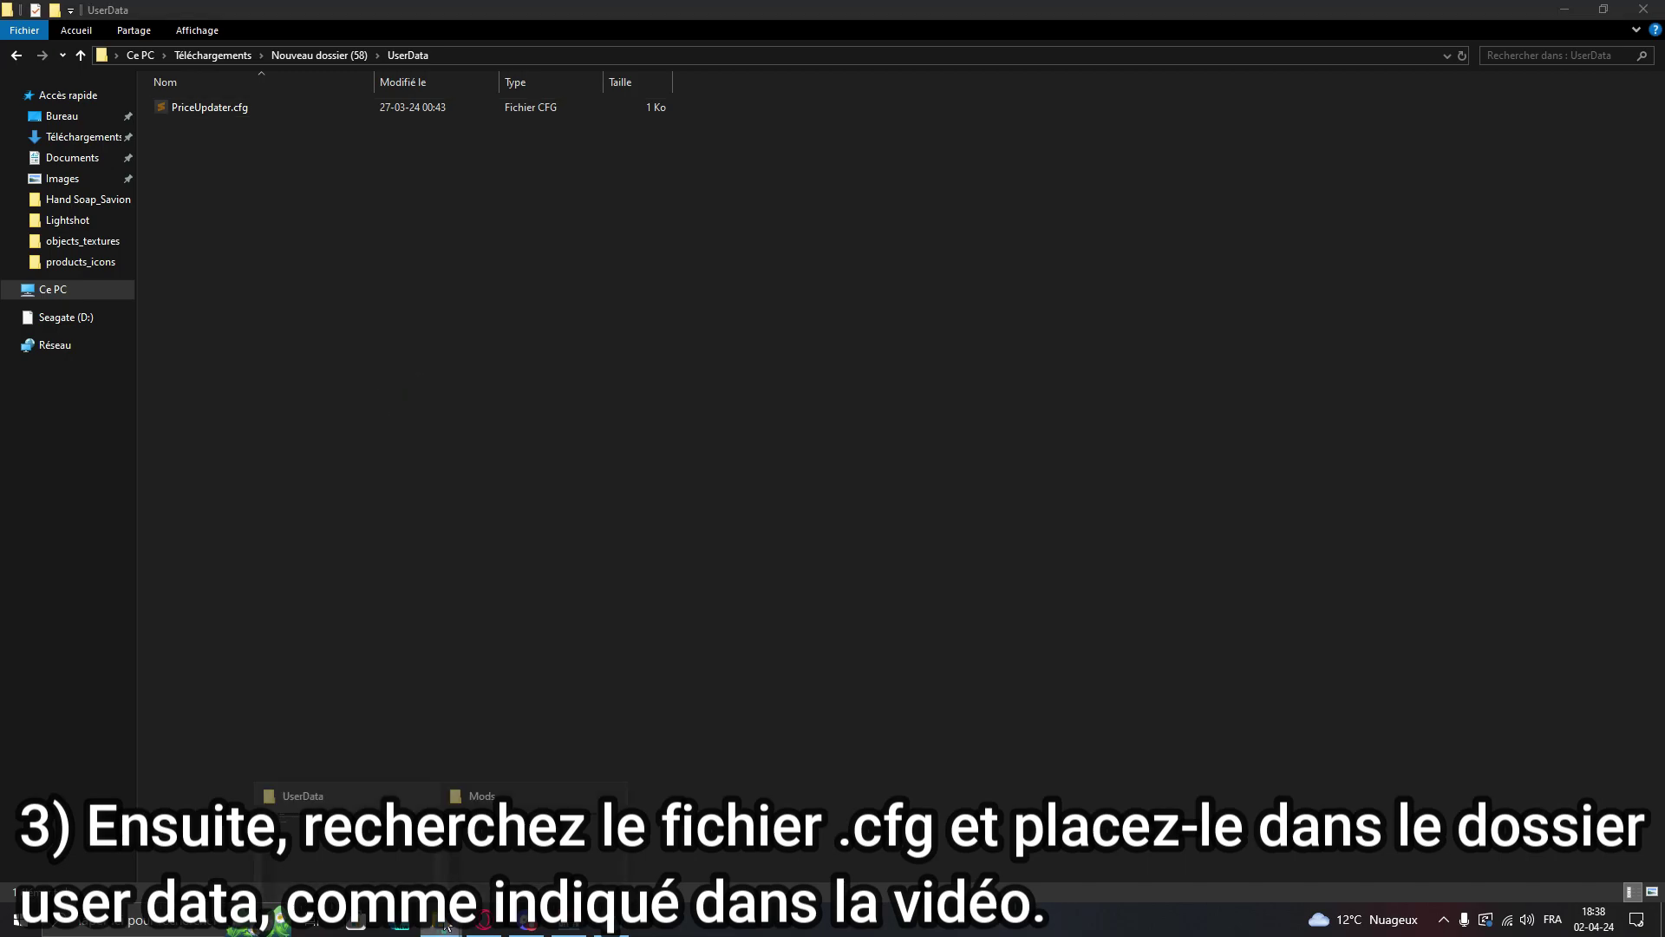
click(521, 833)
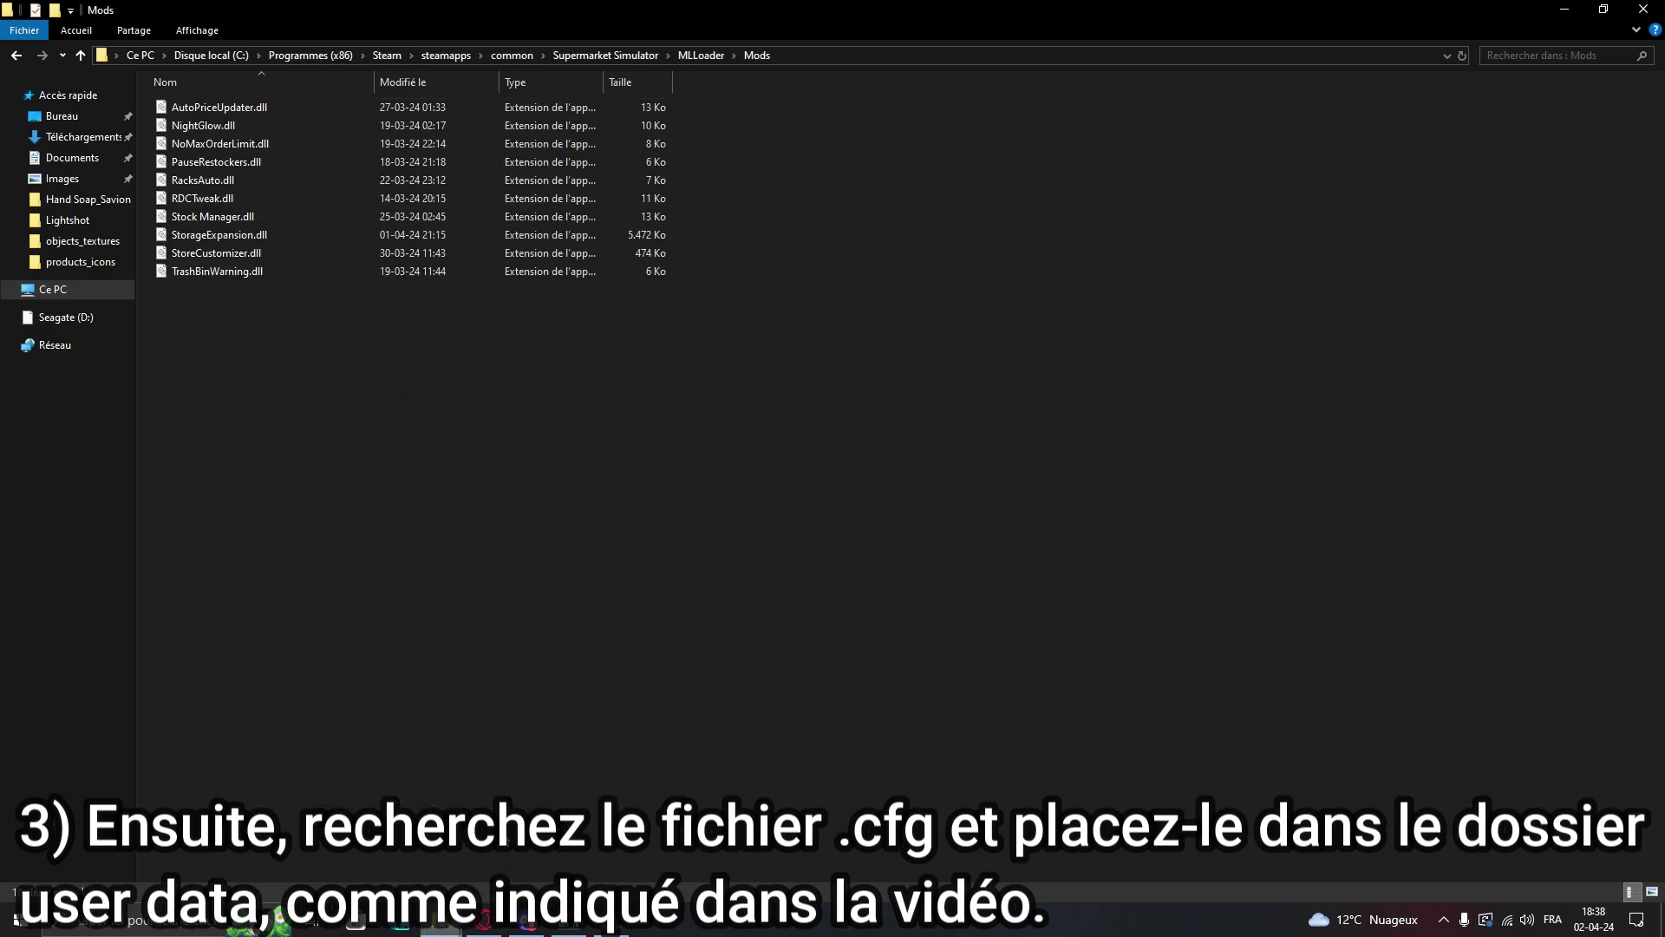
click(573, 58)
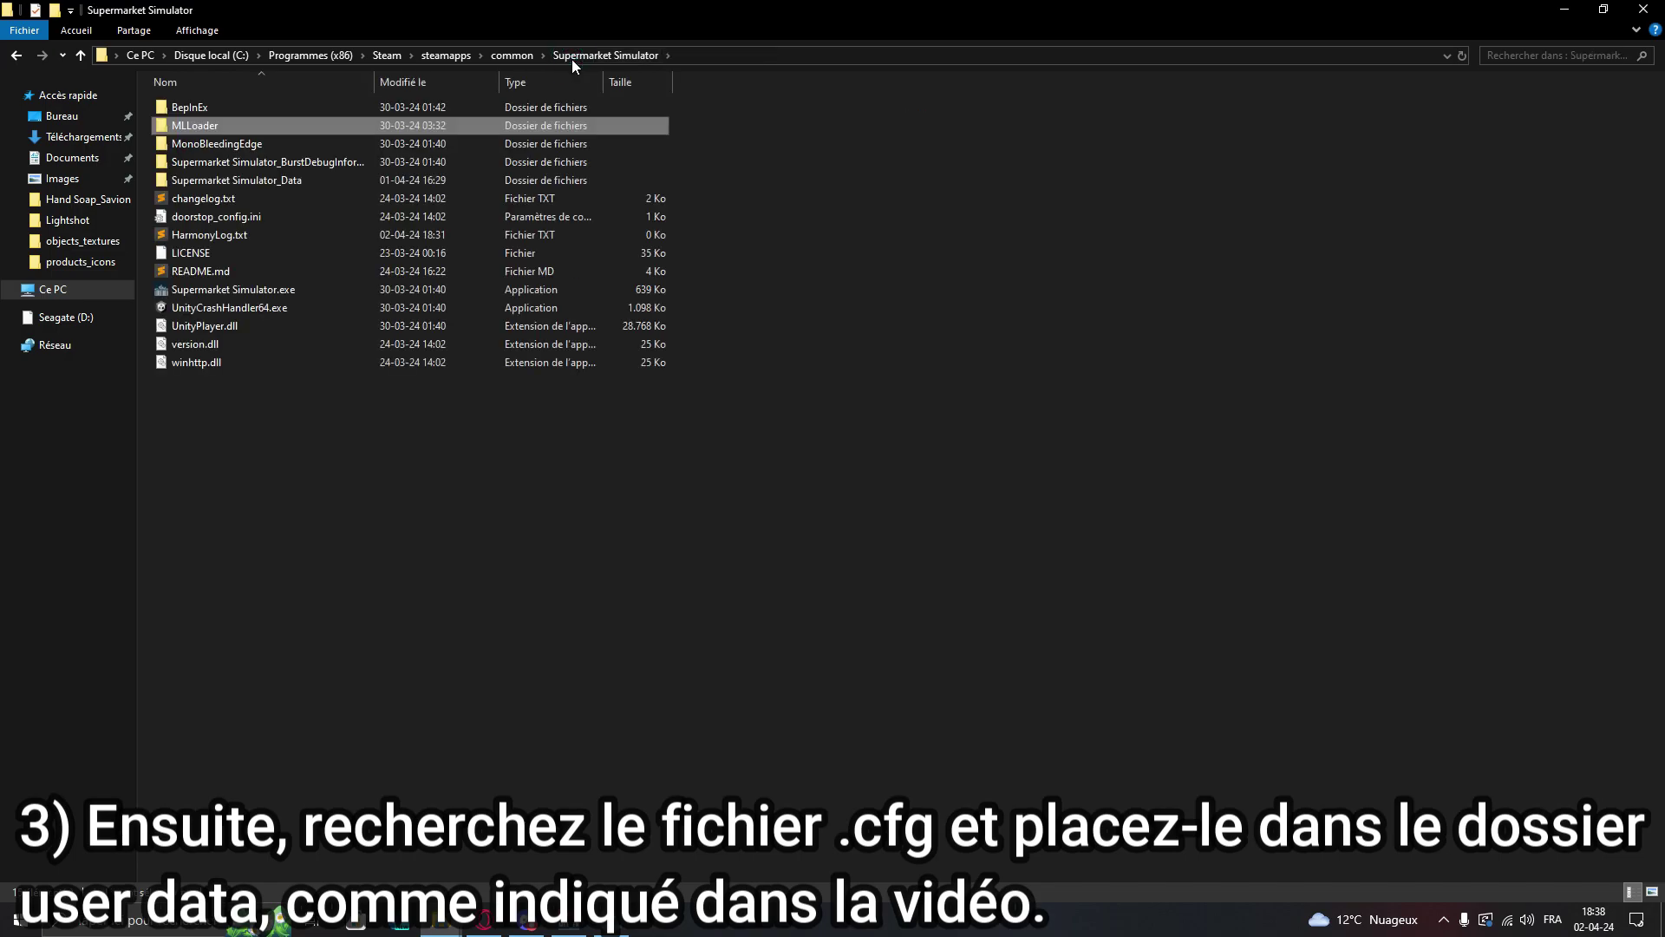
double_click(258, 125)
double_click(263, 184)
right_click(452, 409)
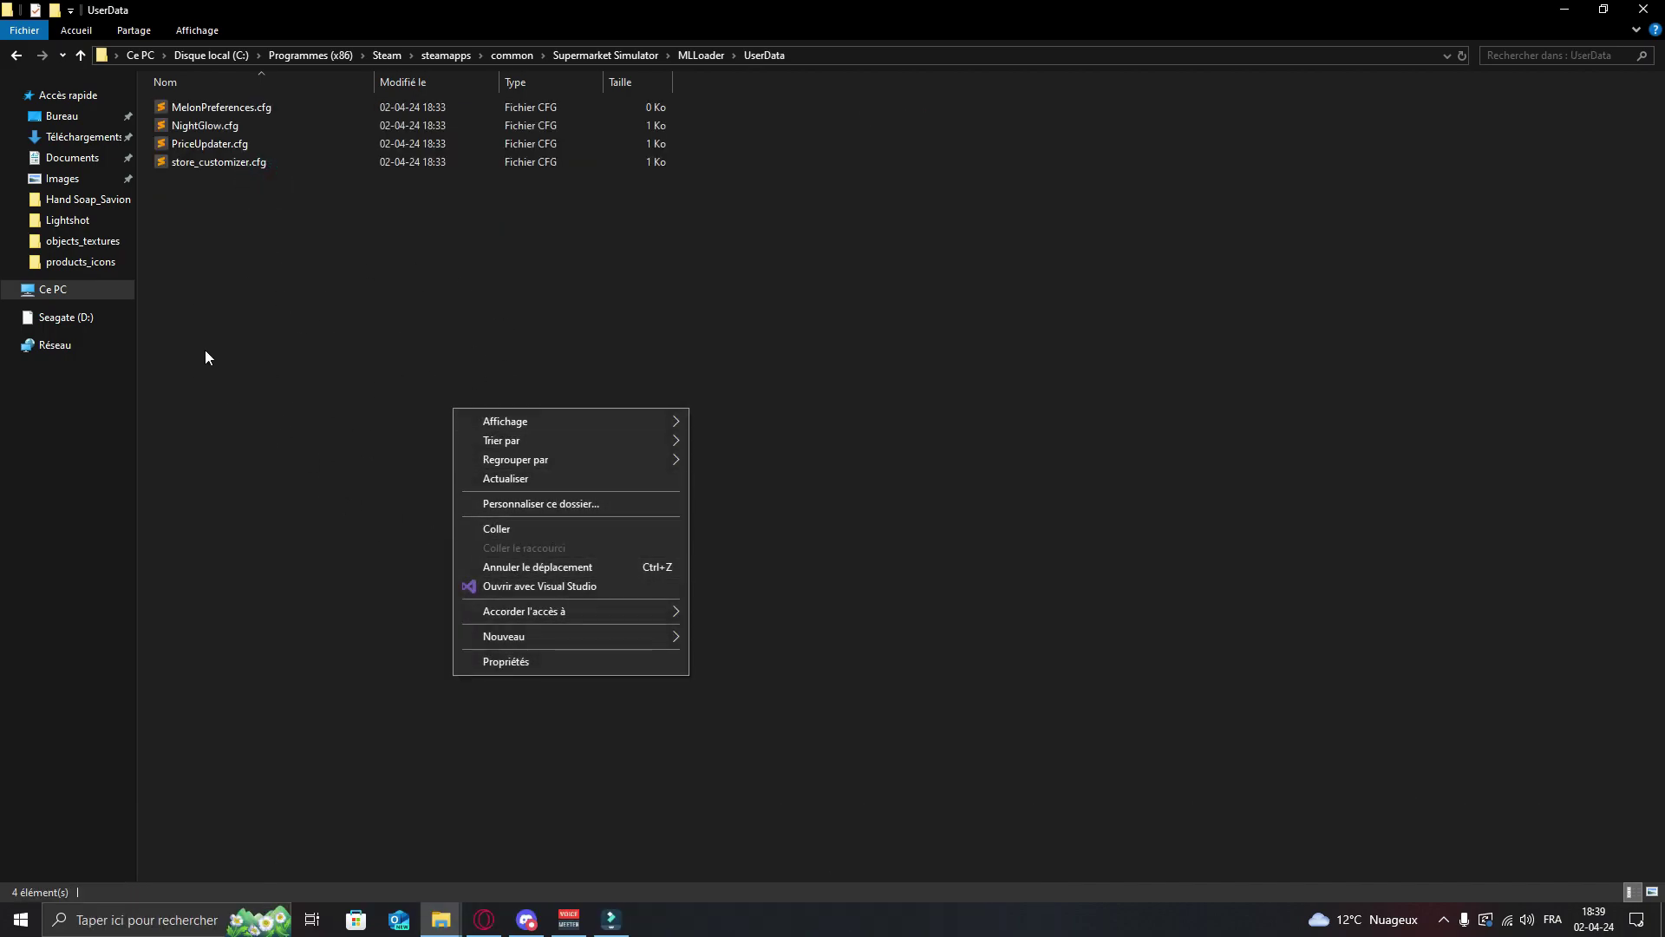
click(290, 261)
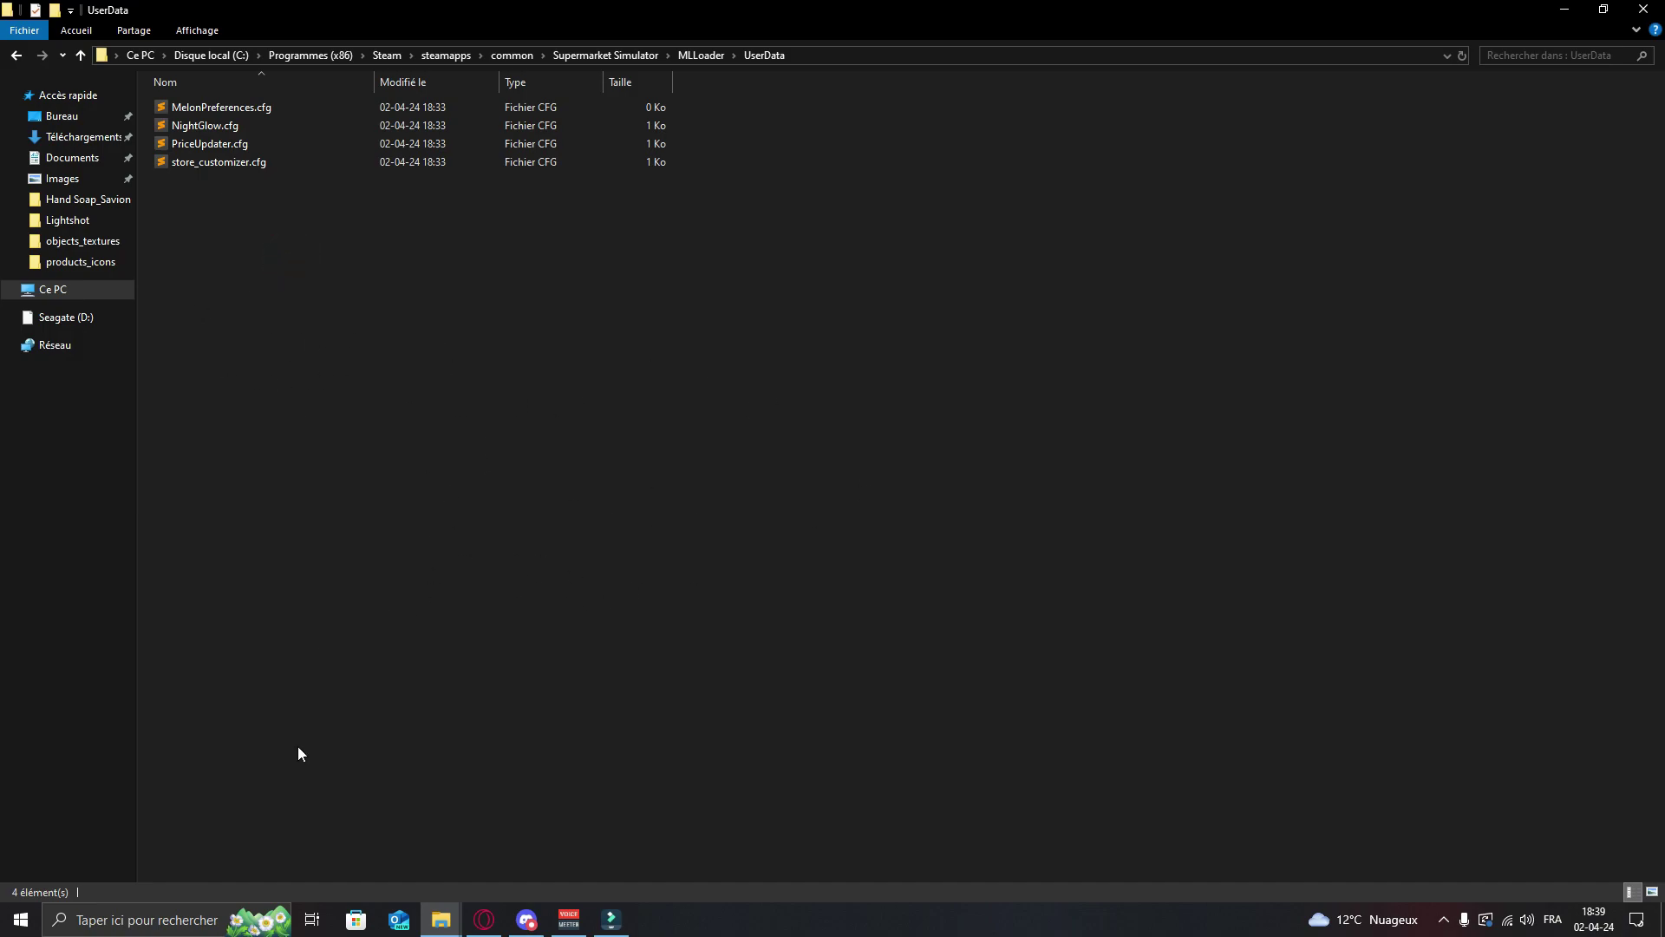
- Launch Supermarket Simulator from the recent apps in Windows search
click(160, 911)
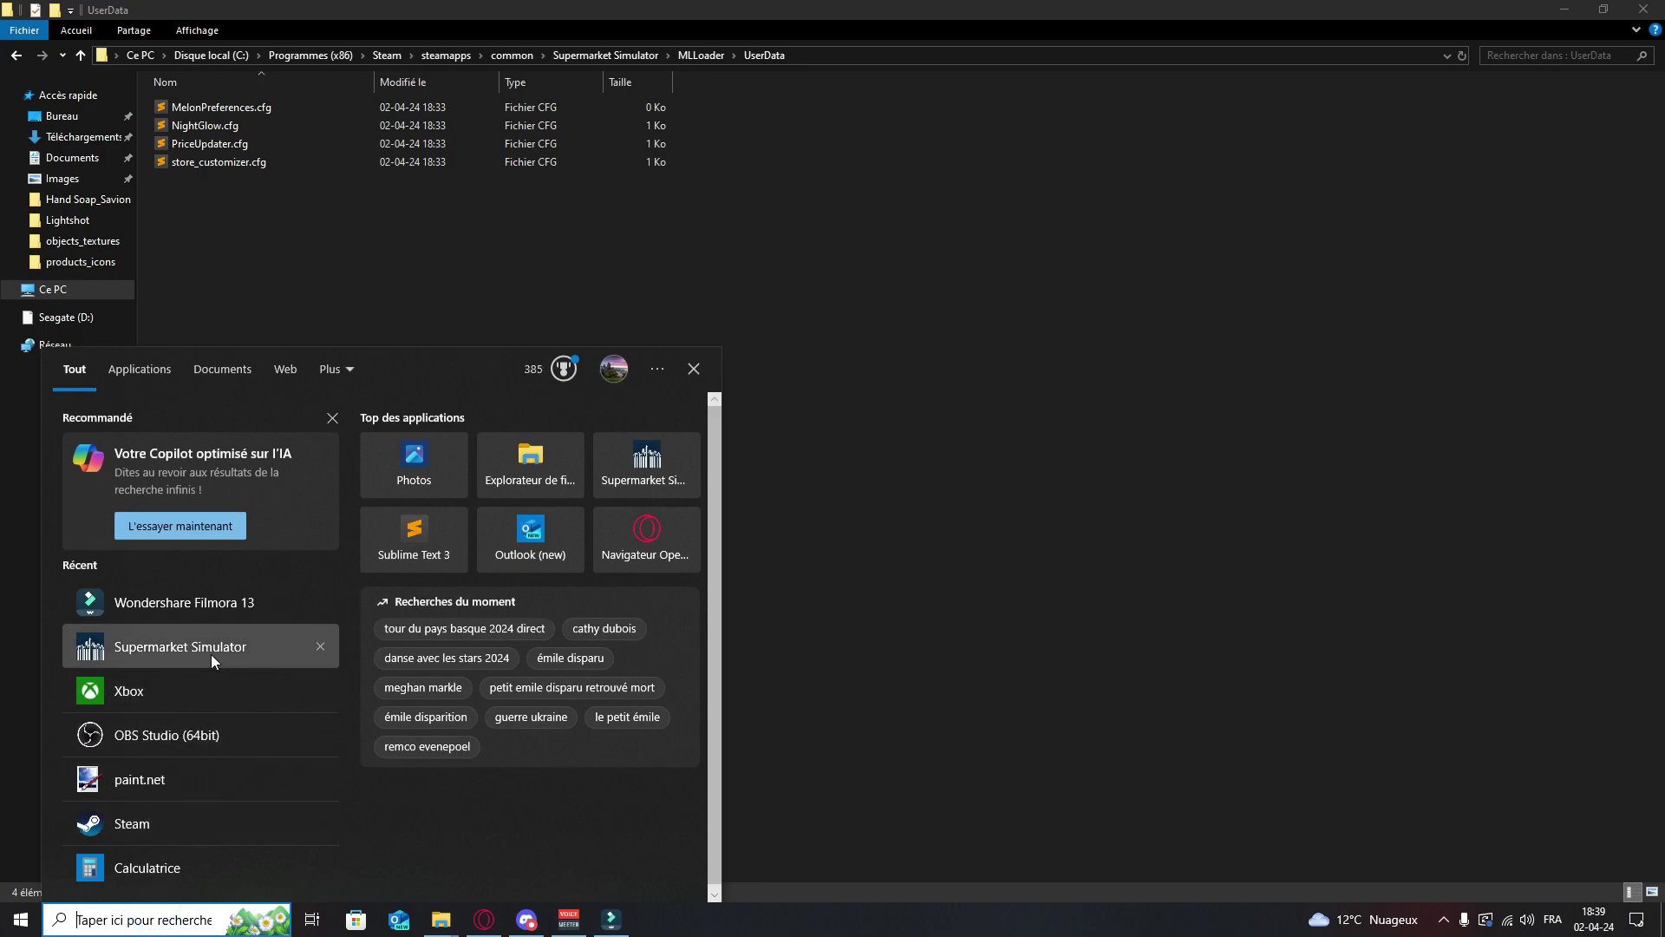
click(210, 647)
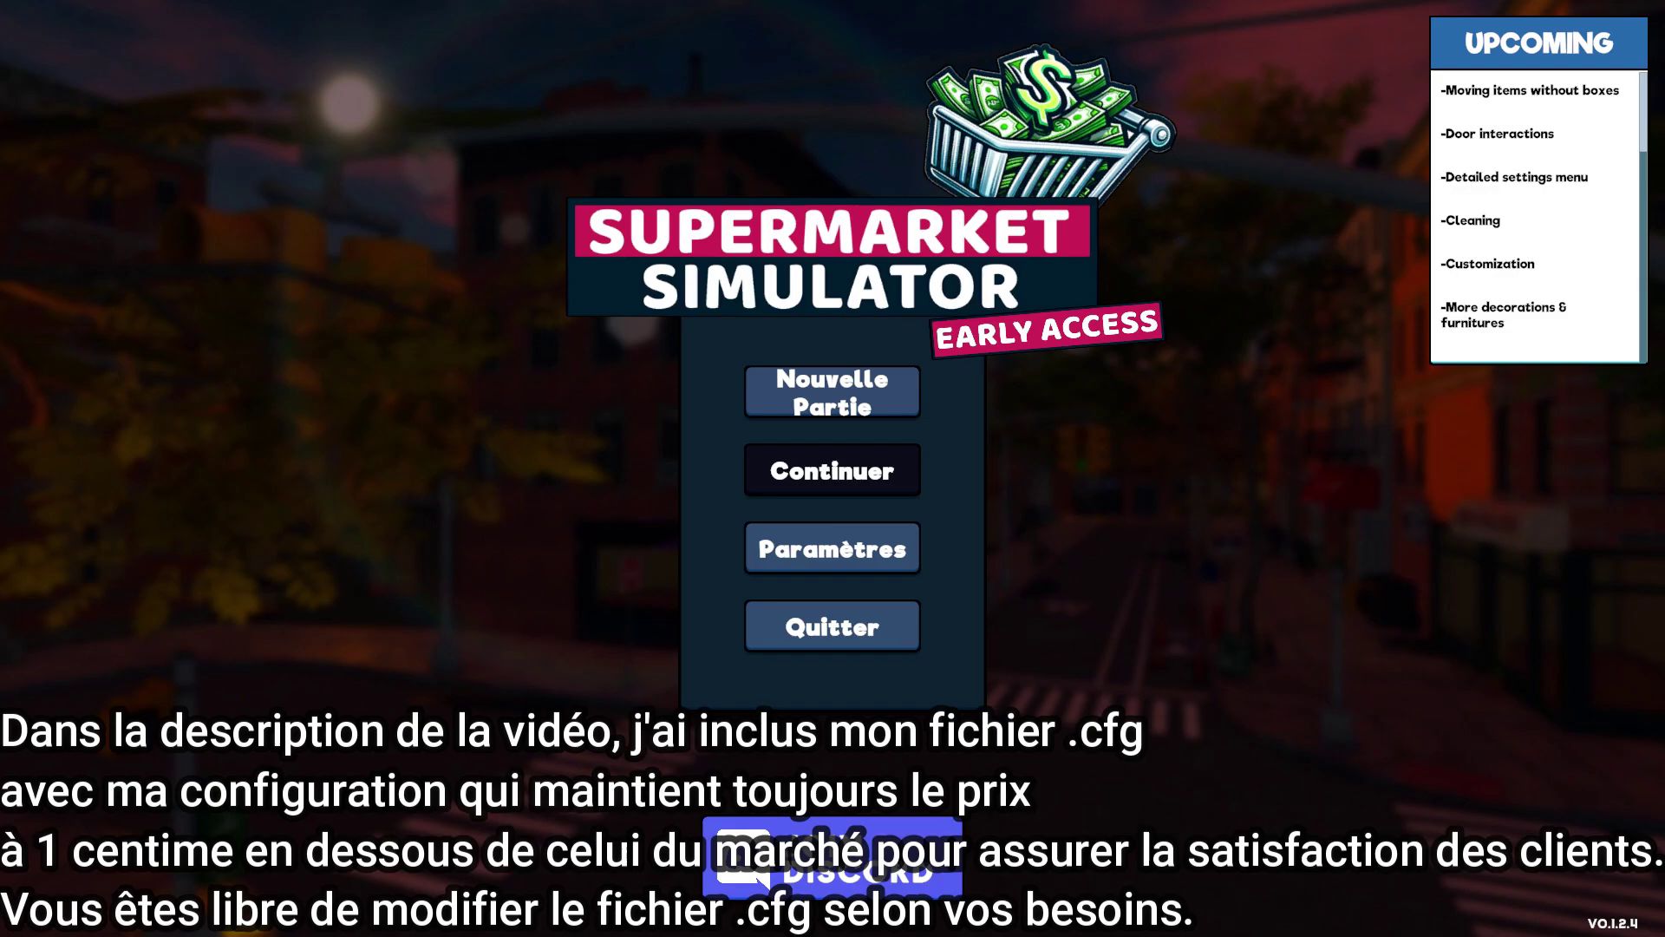
- Continue the saved game and set the price of the Fanta soda in the refrigerator to 10.89 €
click(832, 470)
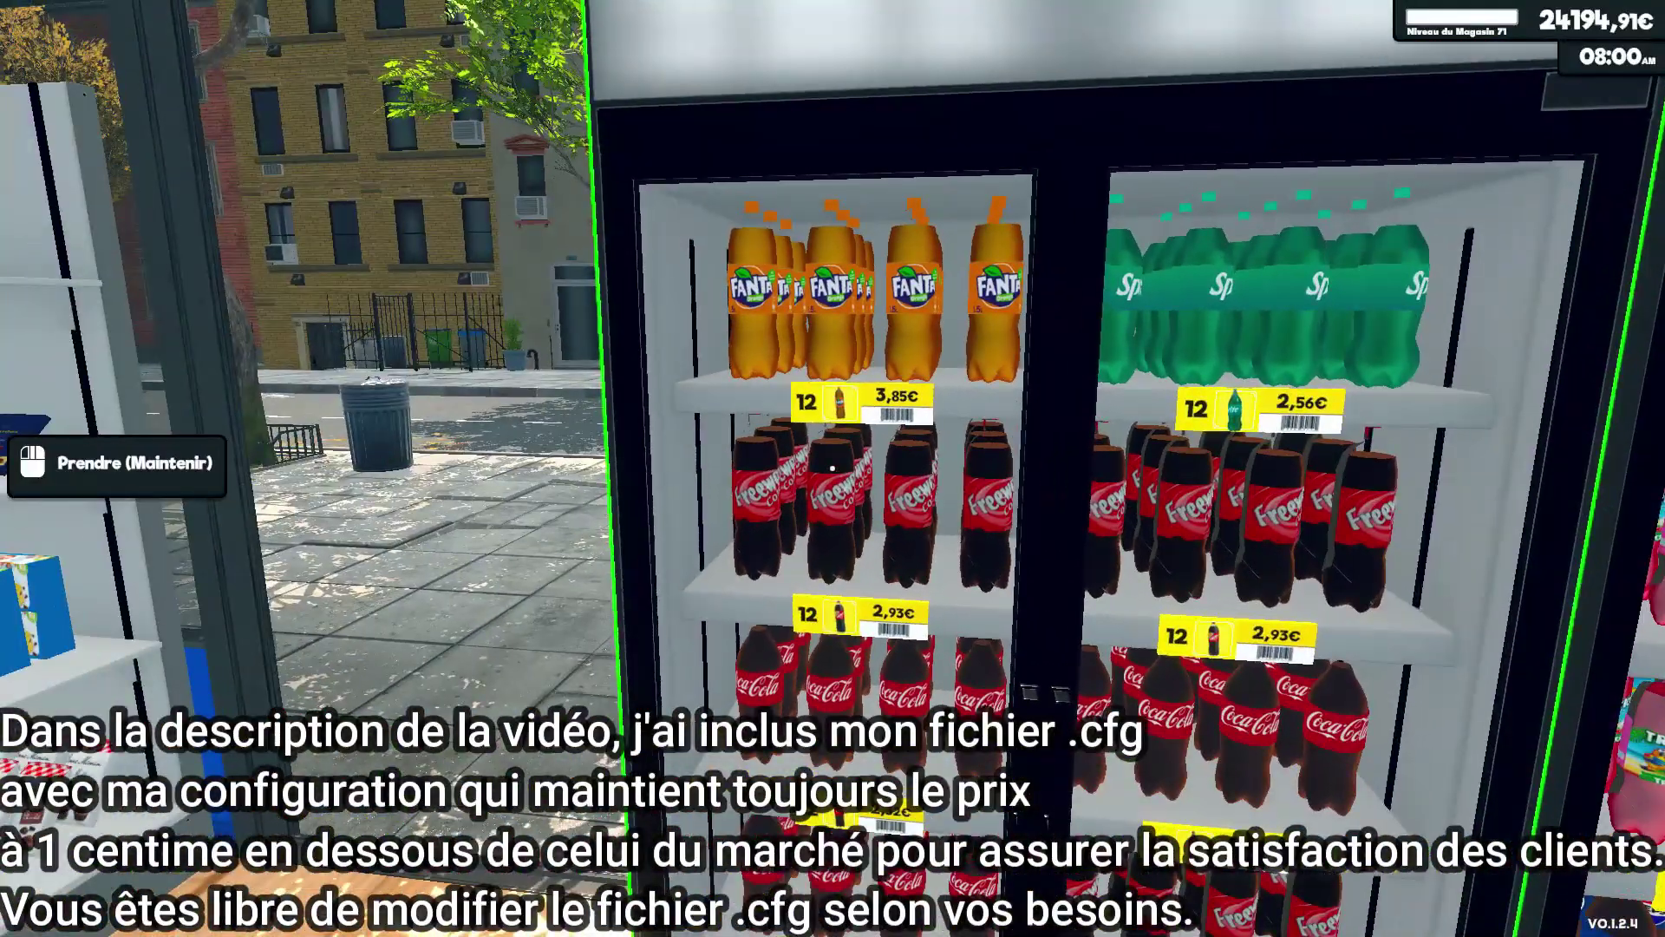
click(833, 469)
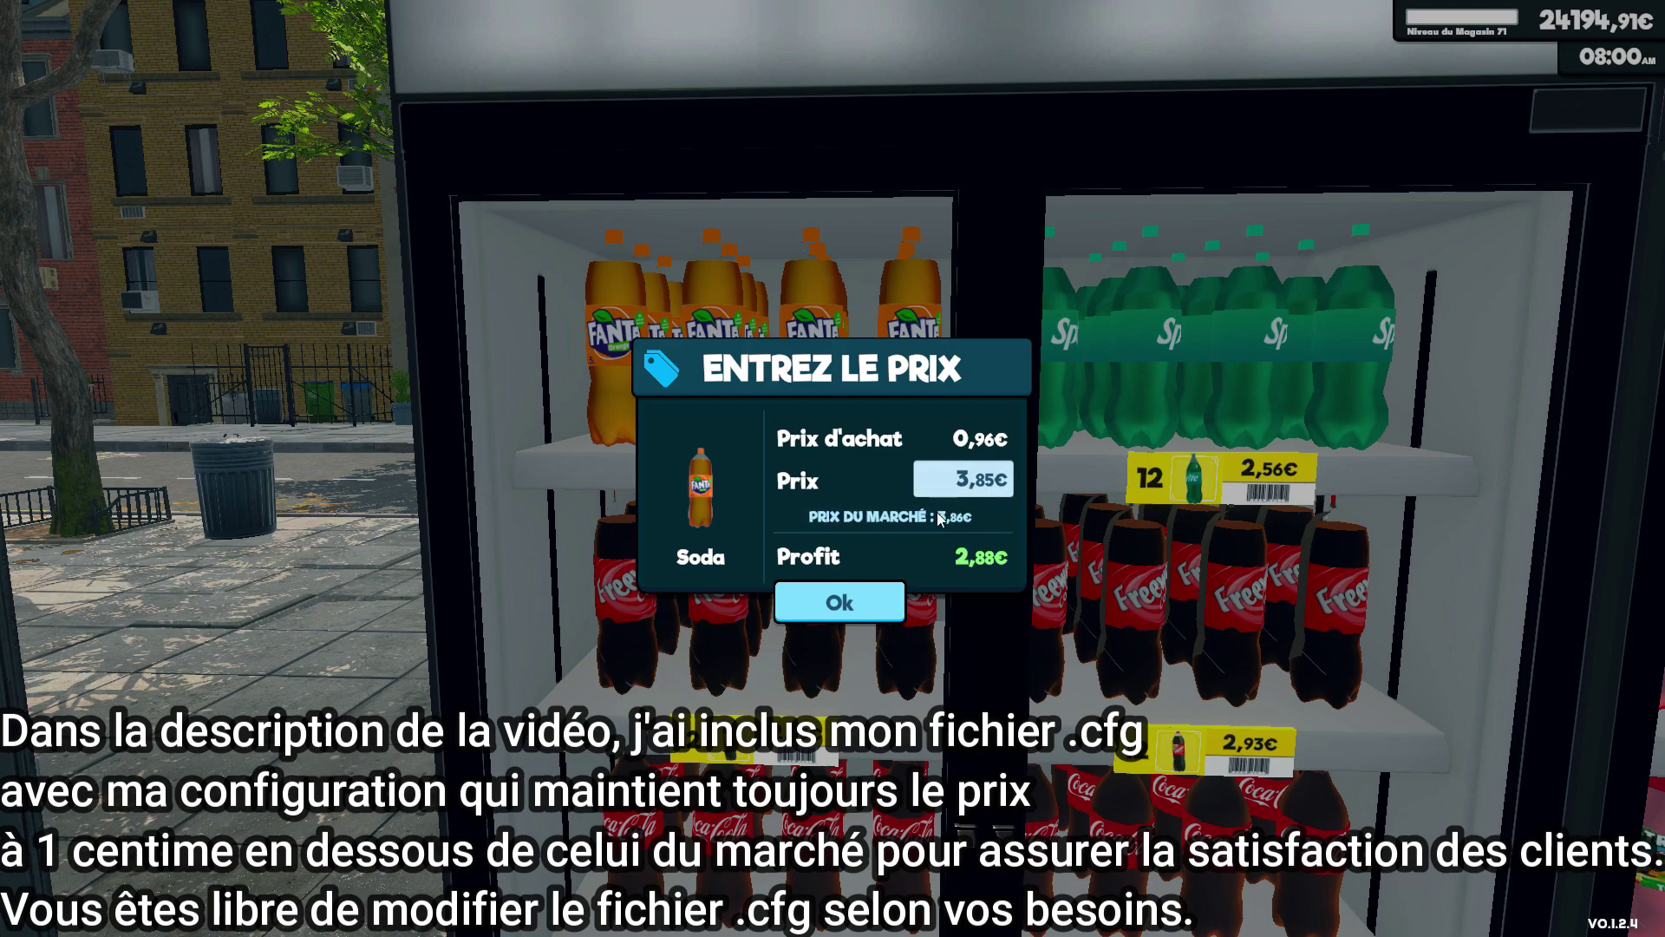
click(968, 480)
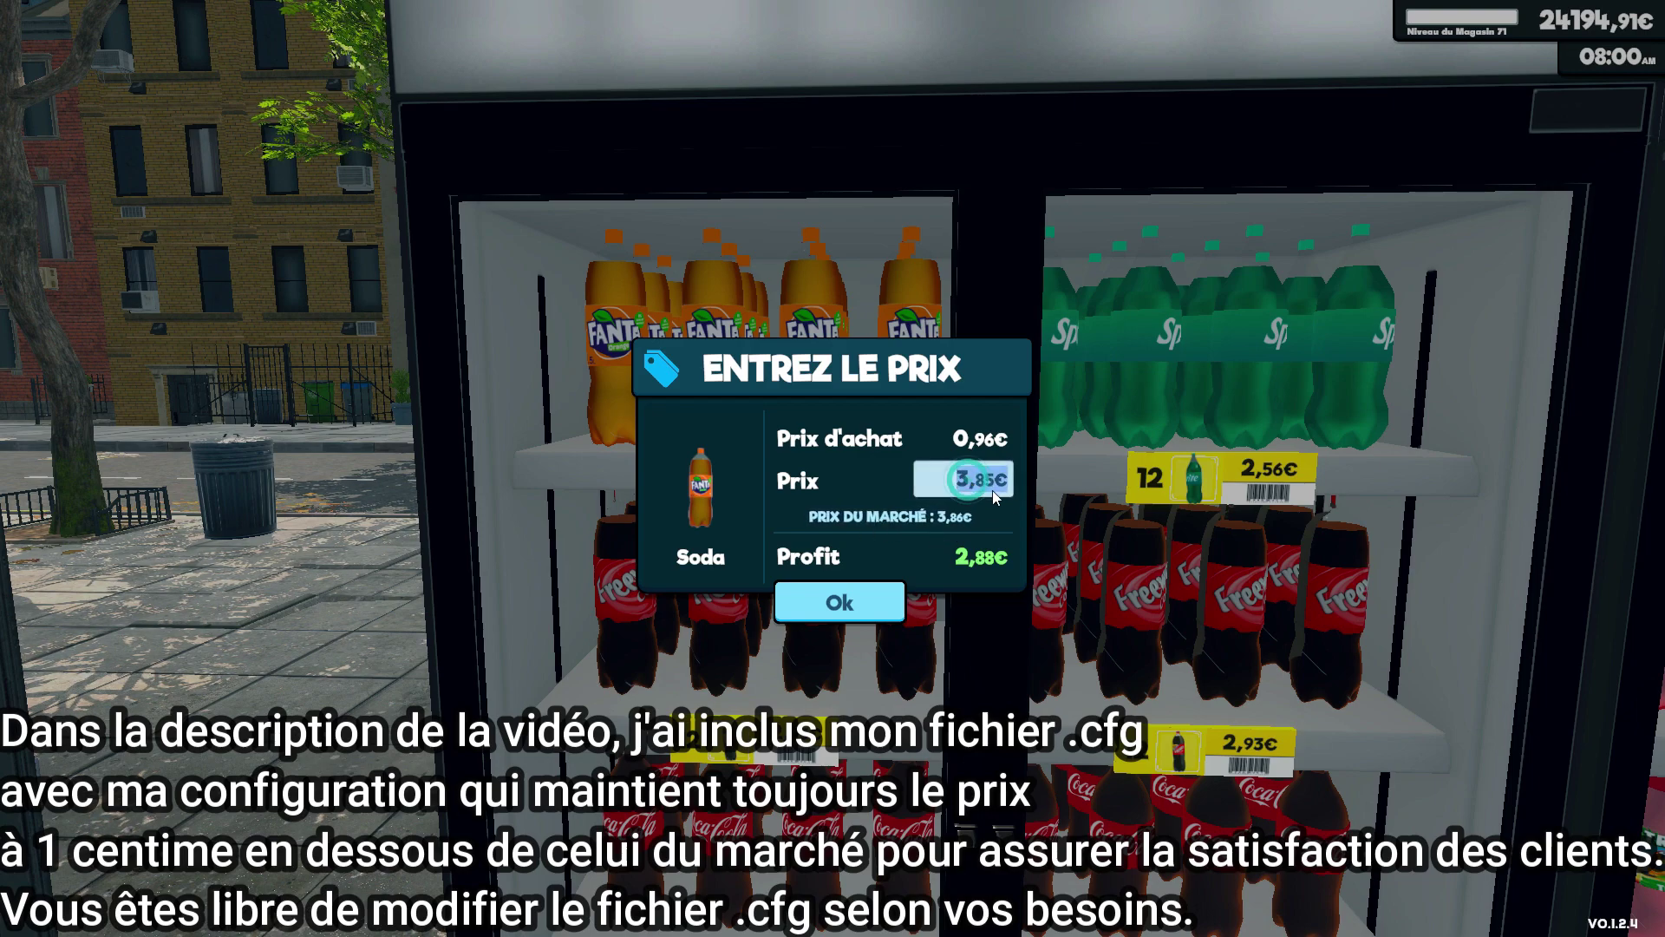
text(10.89)
click(839, 602)
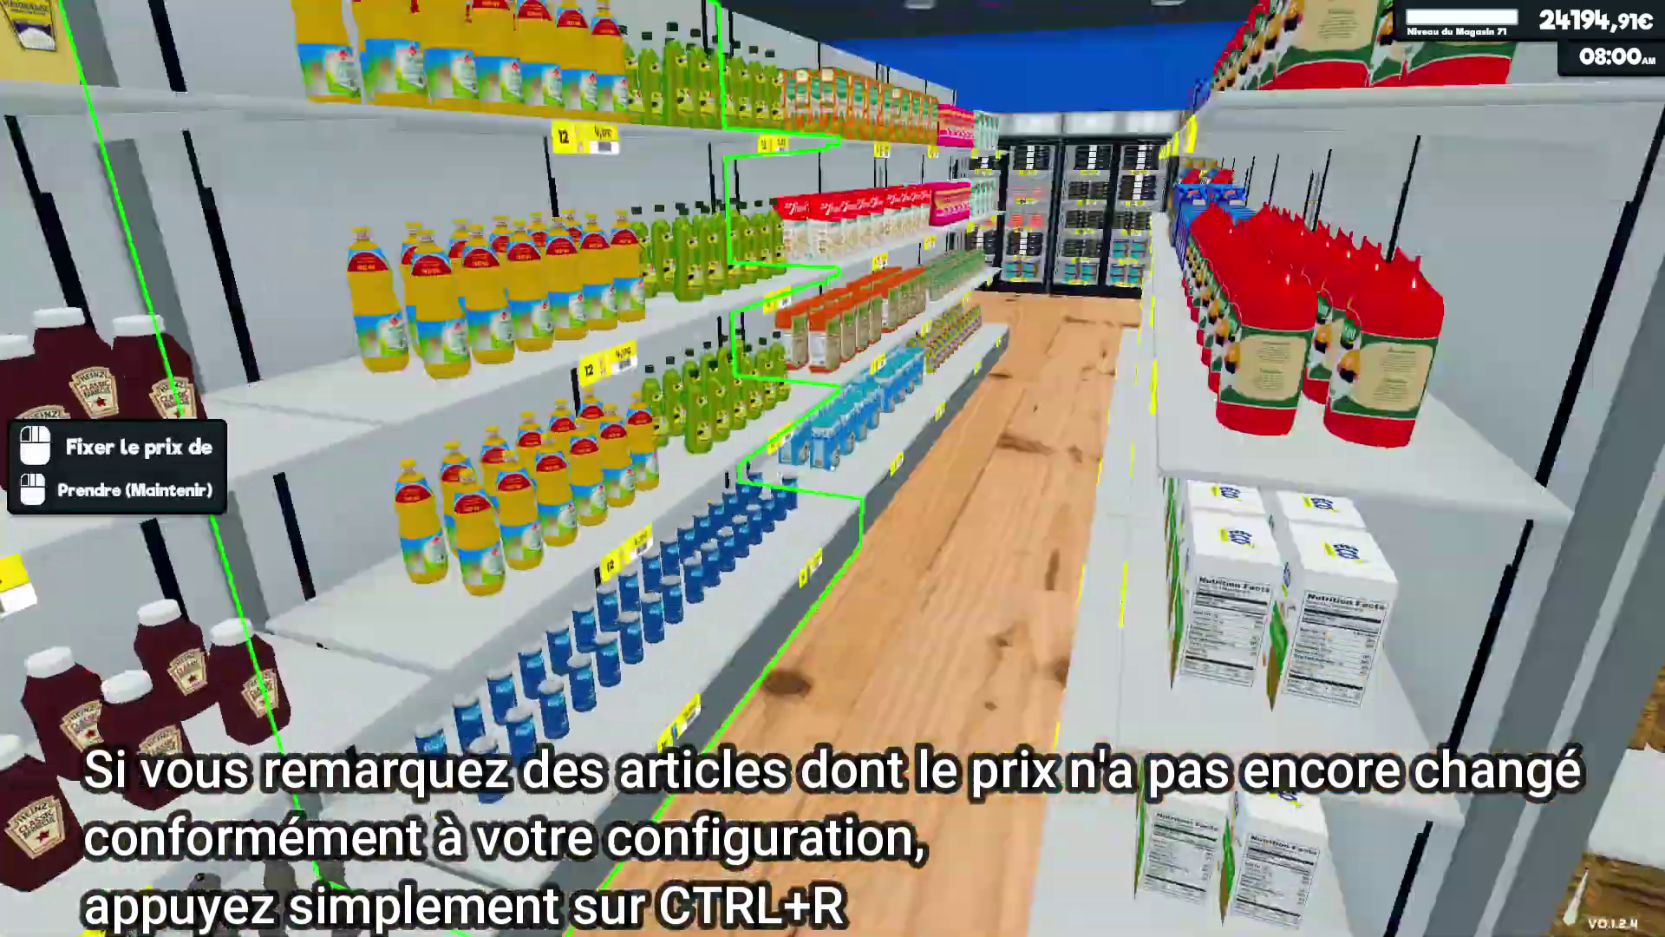
- Go to the Smarties Pop Up ice cream freezer and set the product's price to 186 €
key(w)
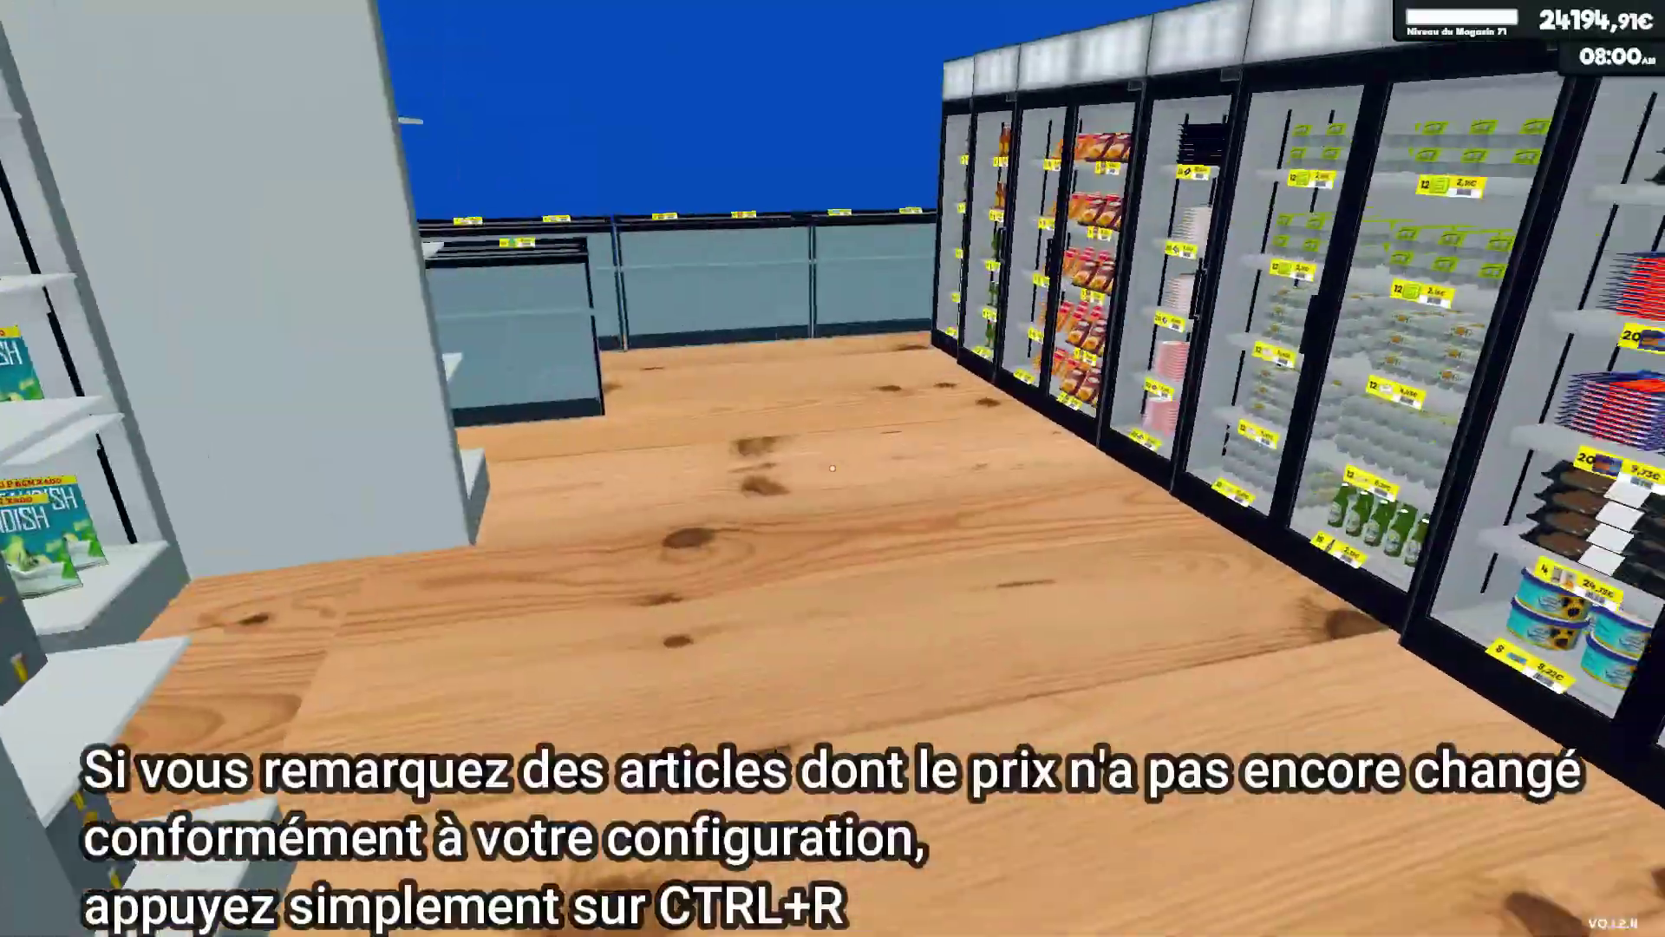
key(w)
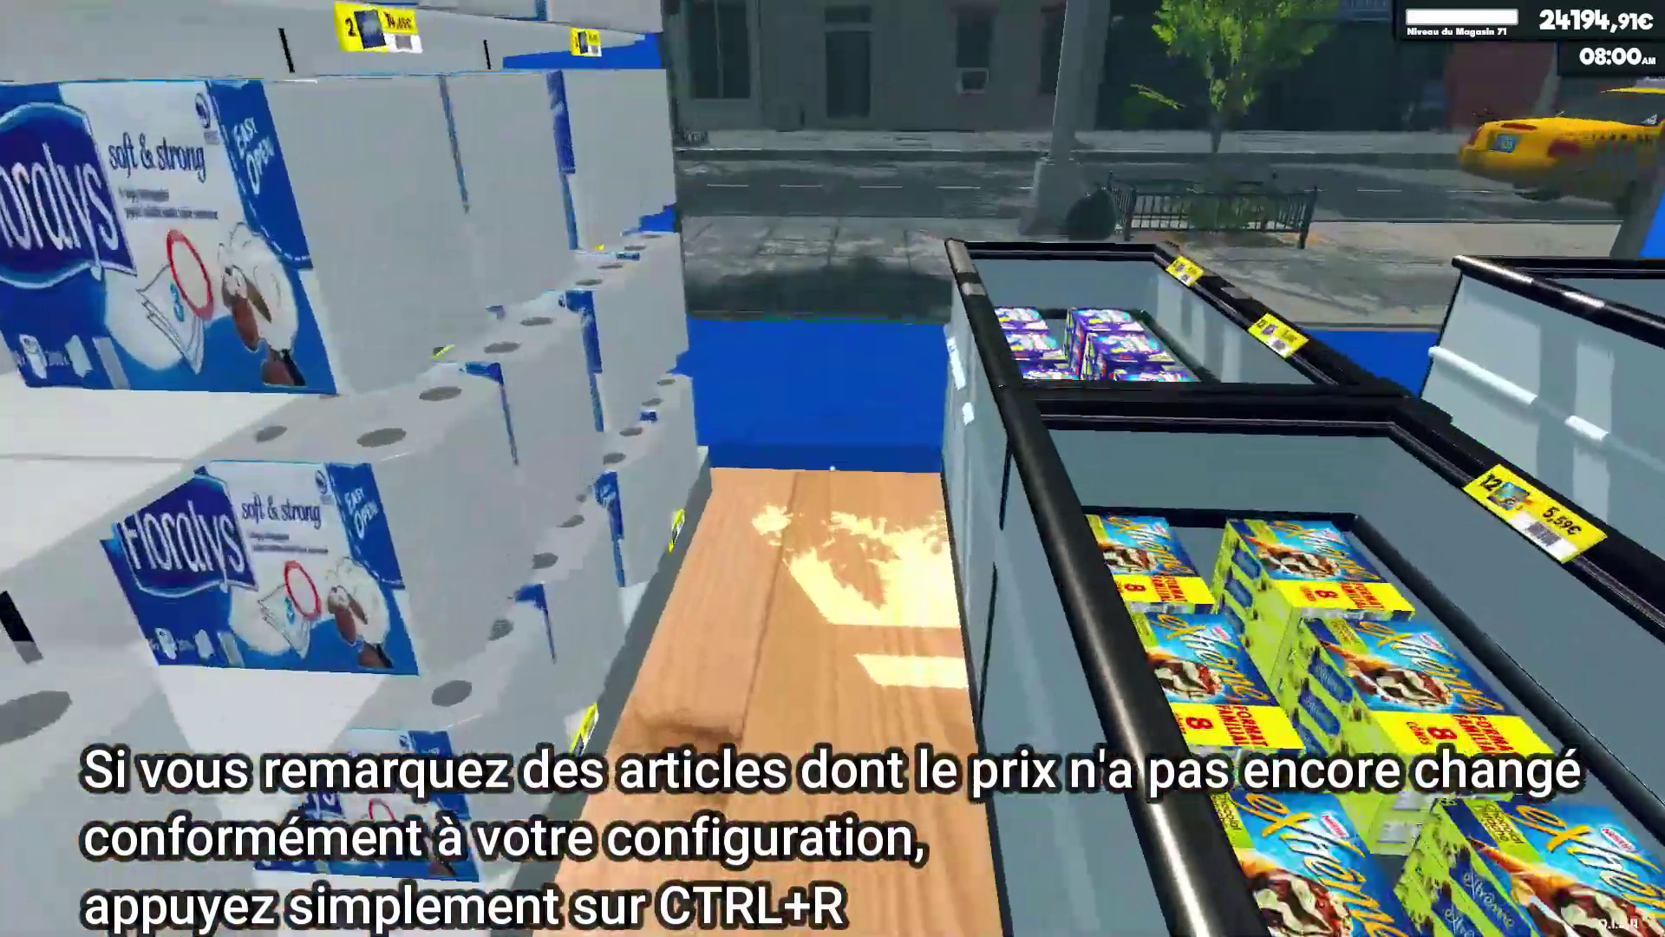
key(w)
key(s)
click(833, 469)
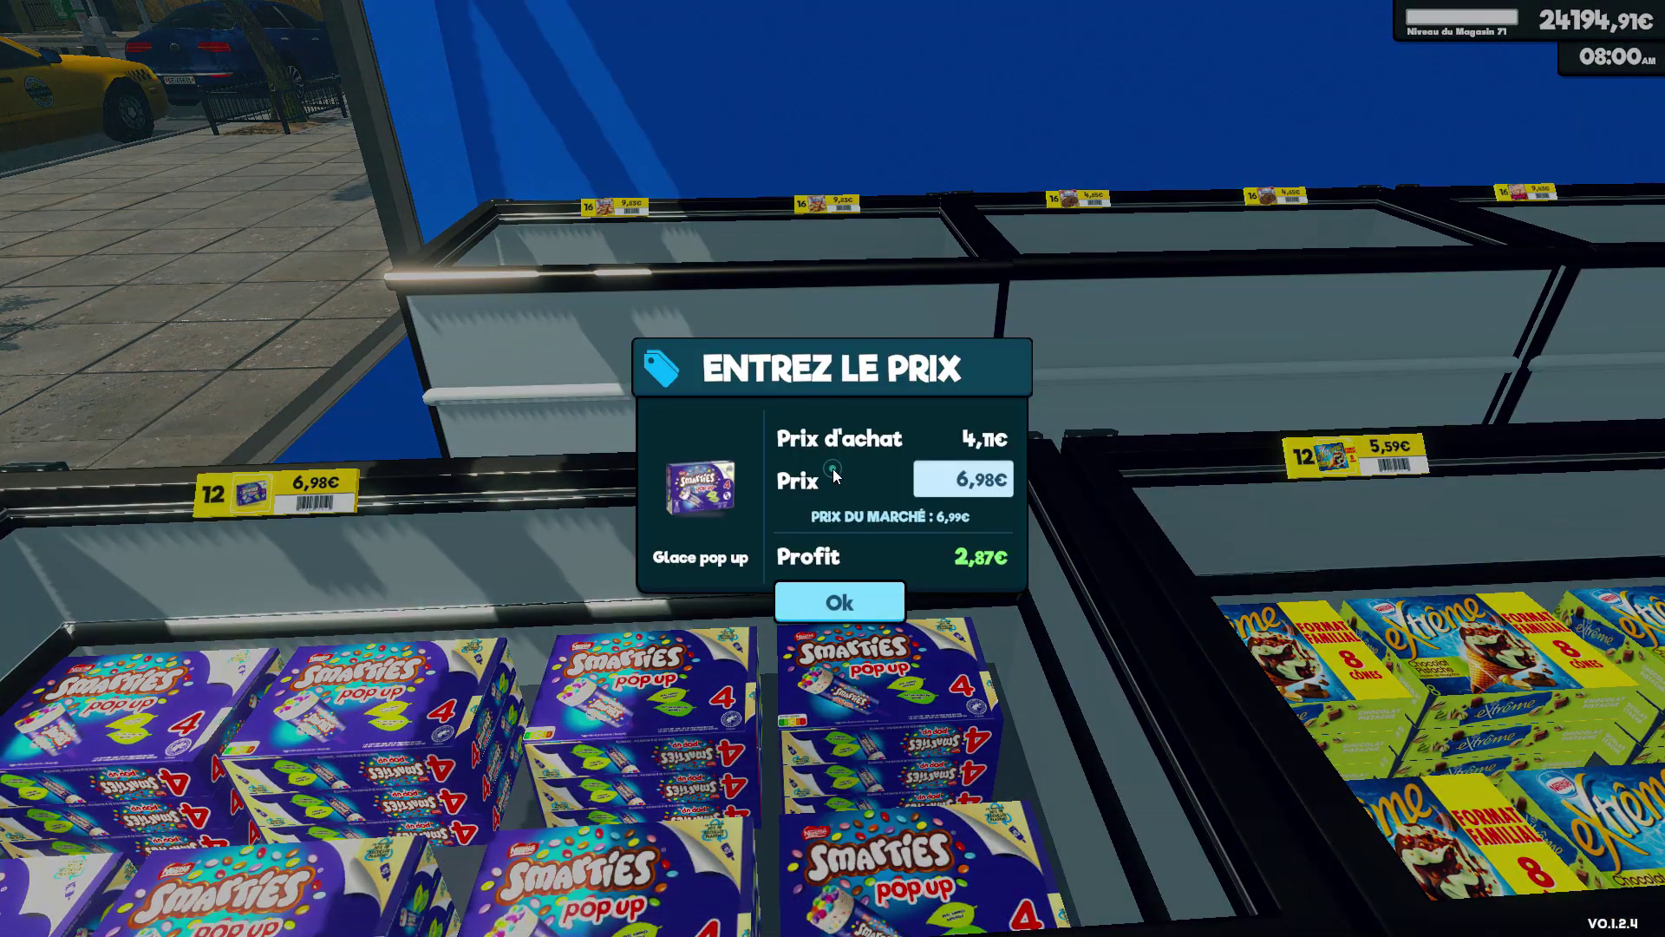
click(949, 477)
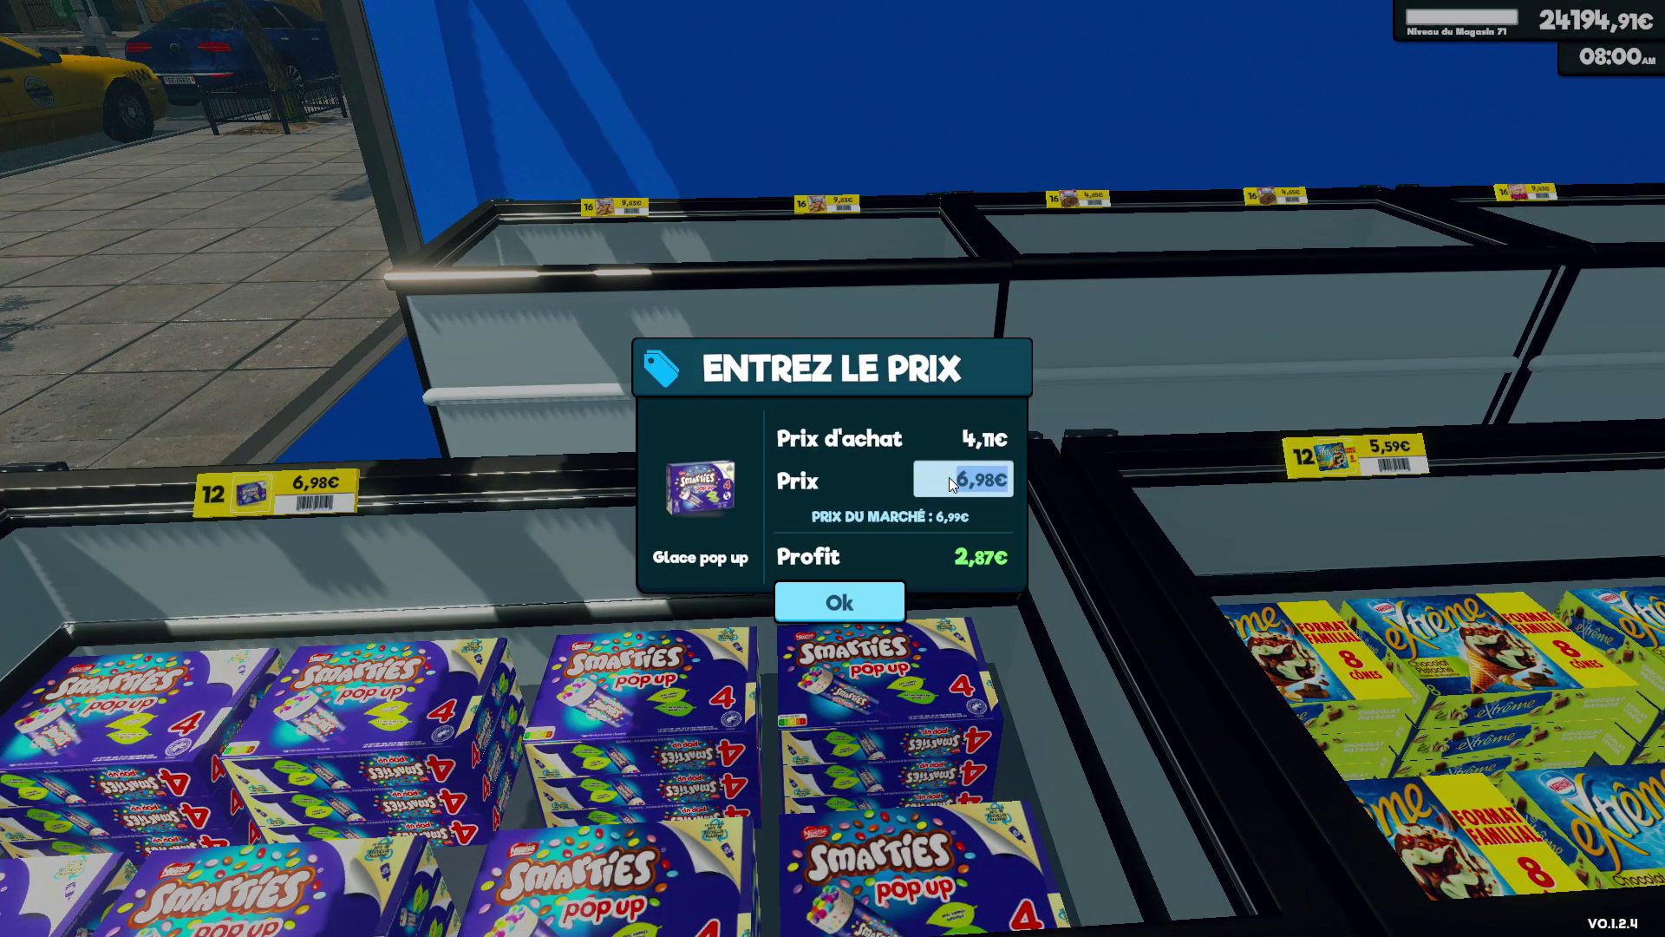
text(1)
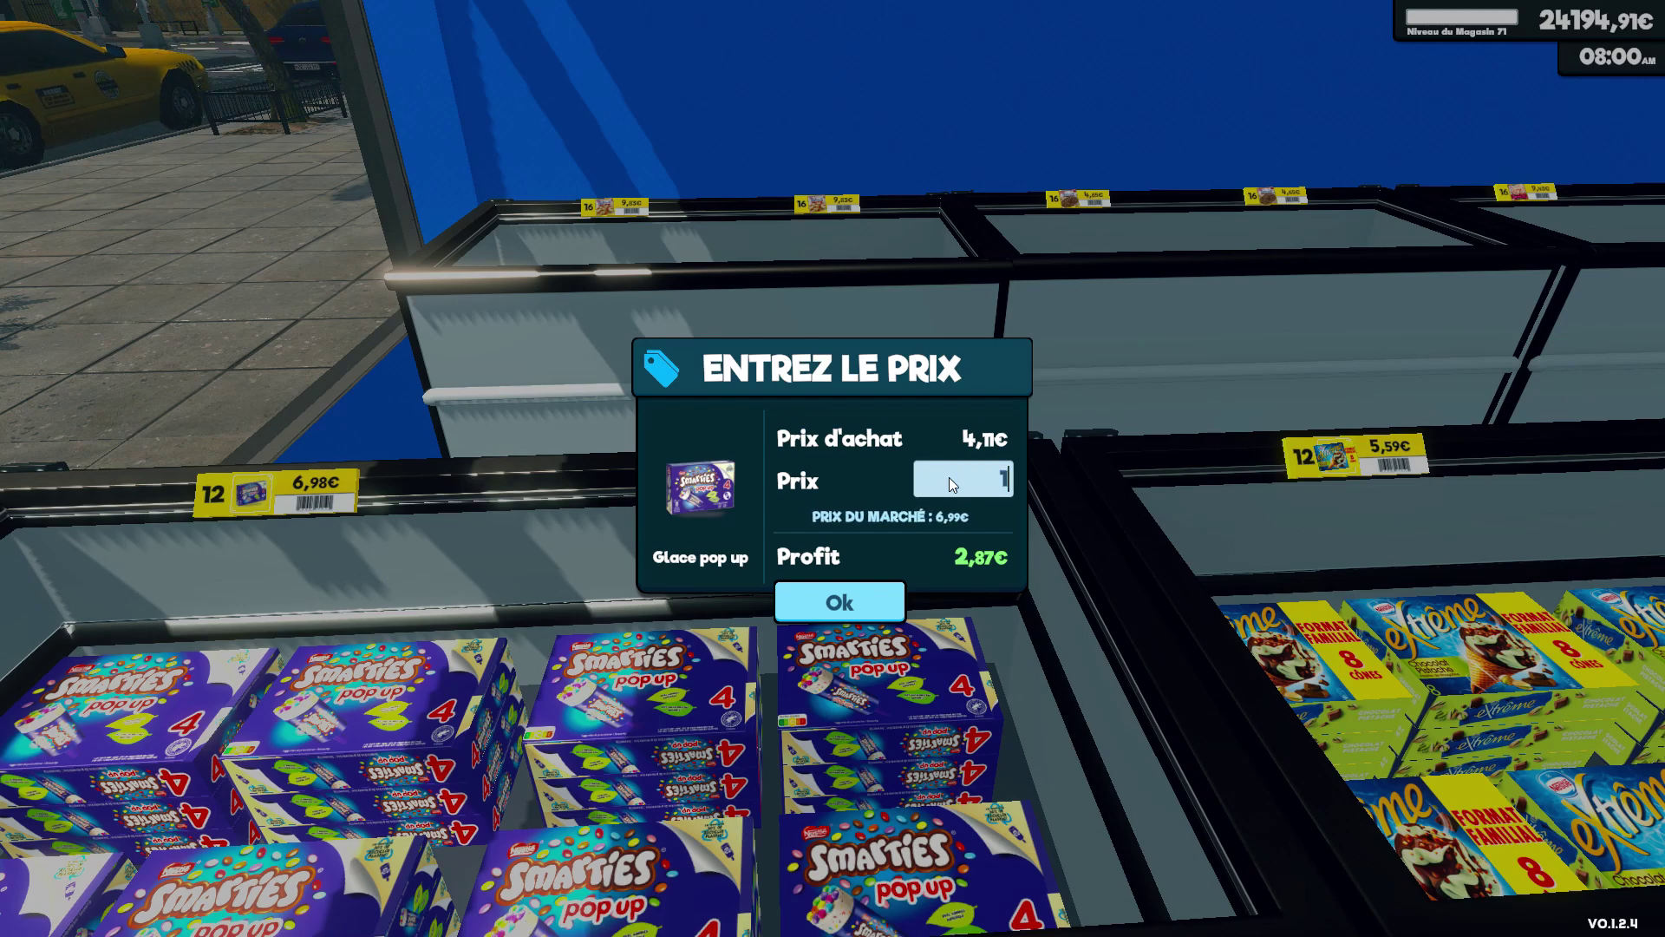
text(86)
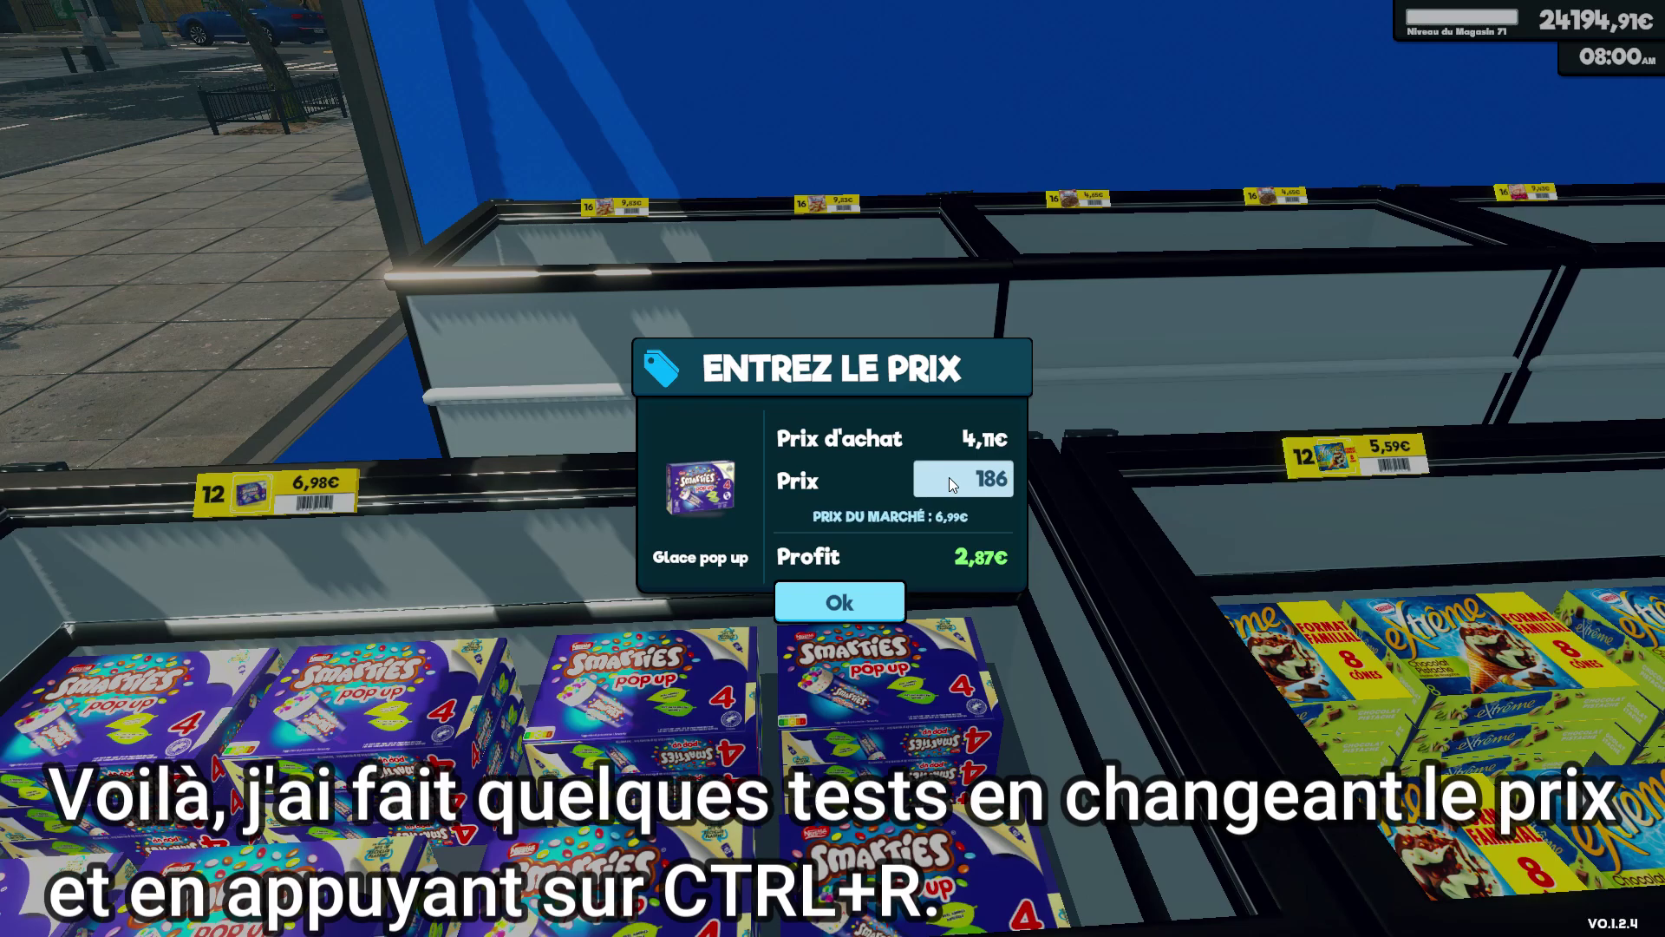
key(Return)
click(885, 595)
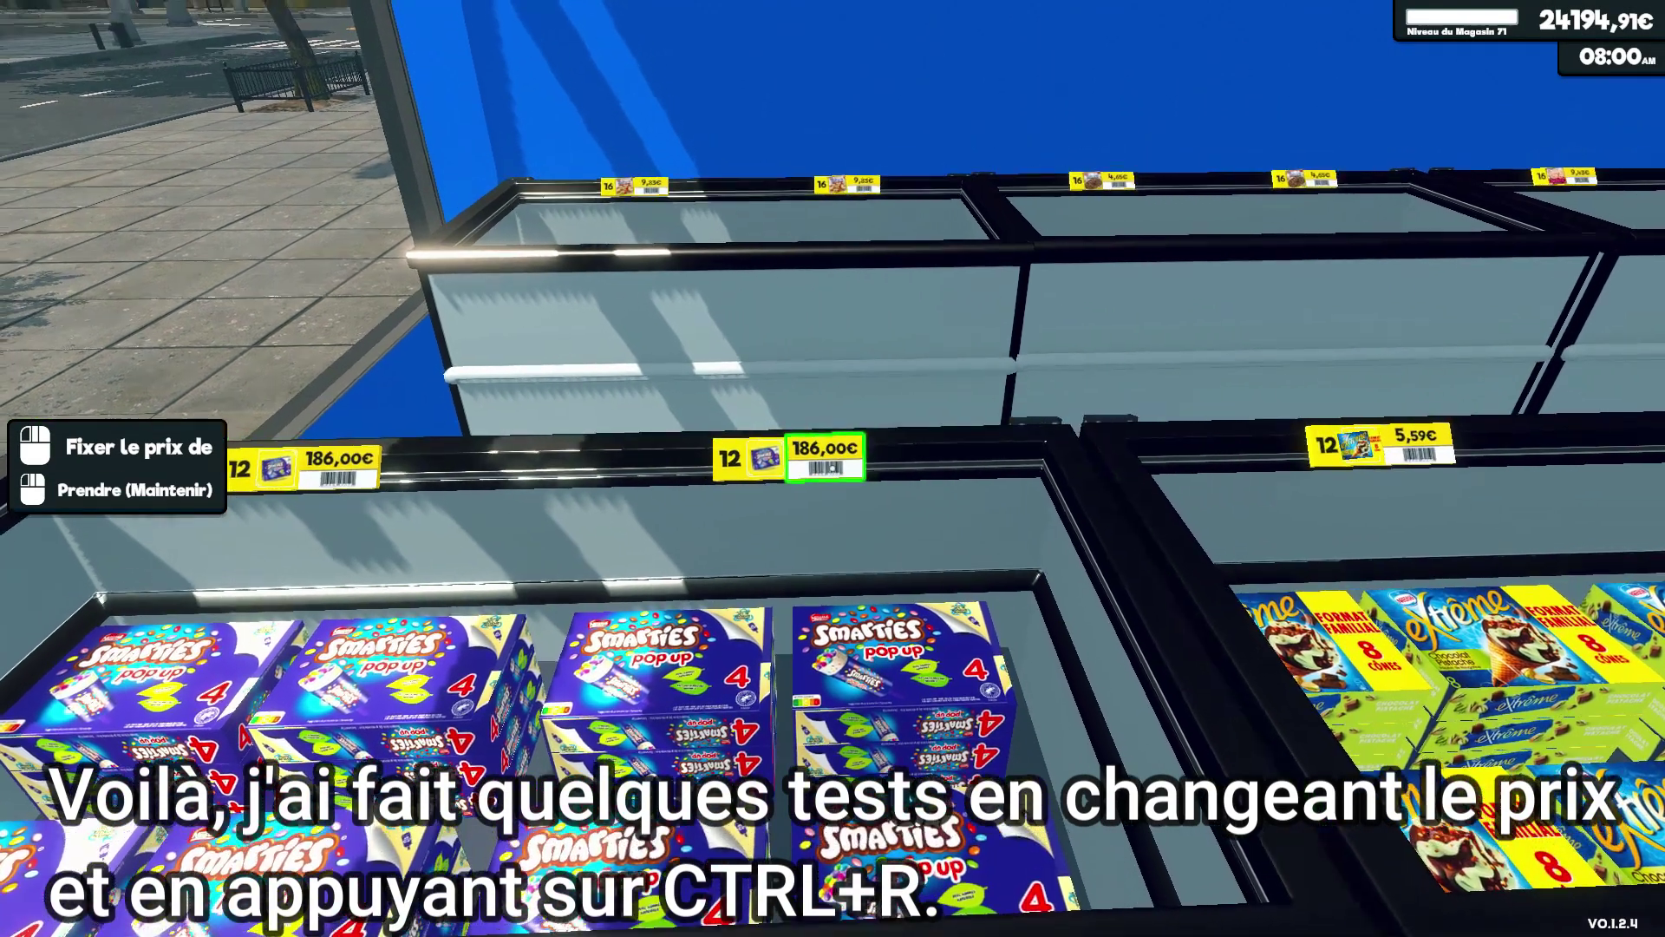
- Check the Smarties Pop Up price, reapply the mod's automatic pricing, and check the product's price again
click(833, 468)
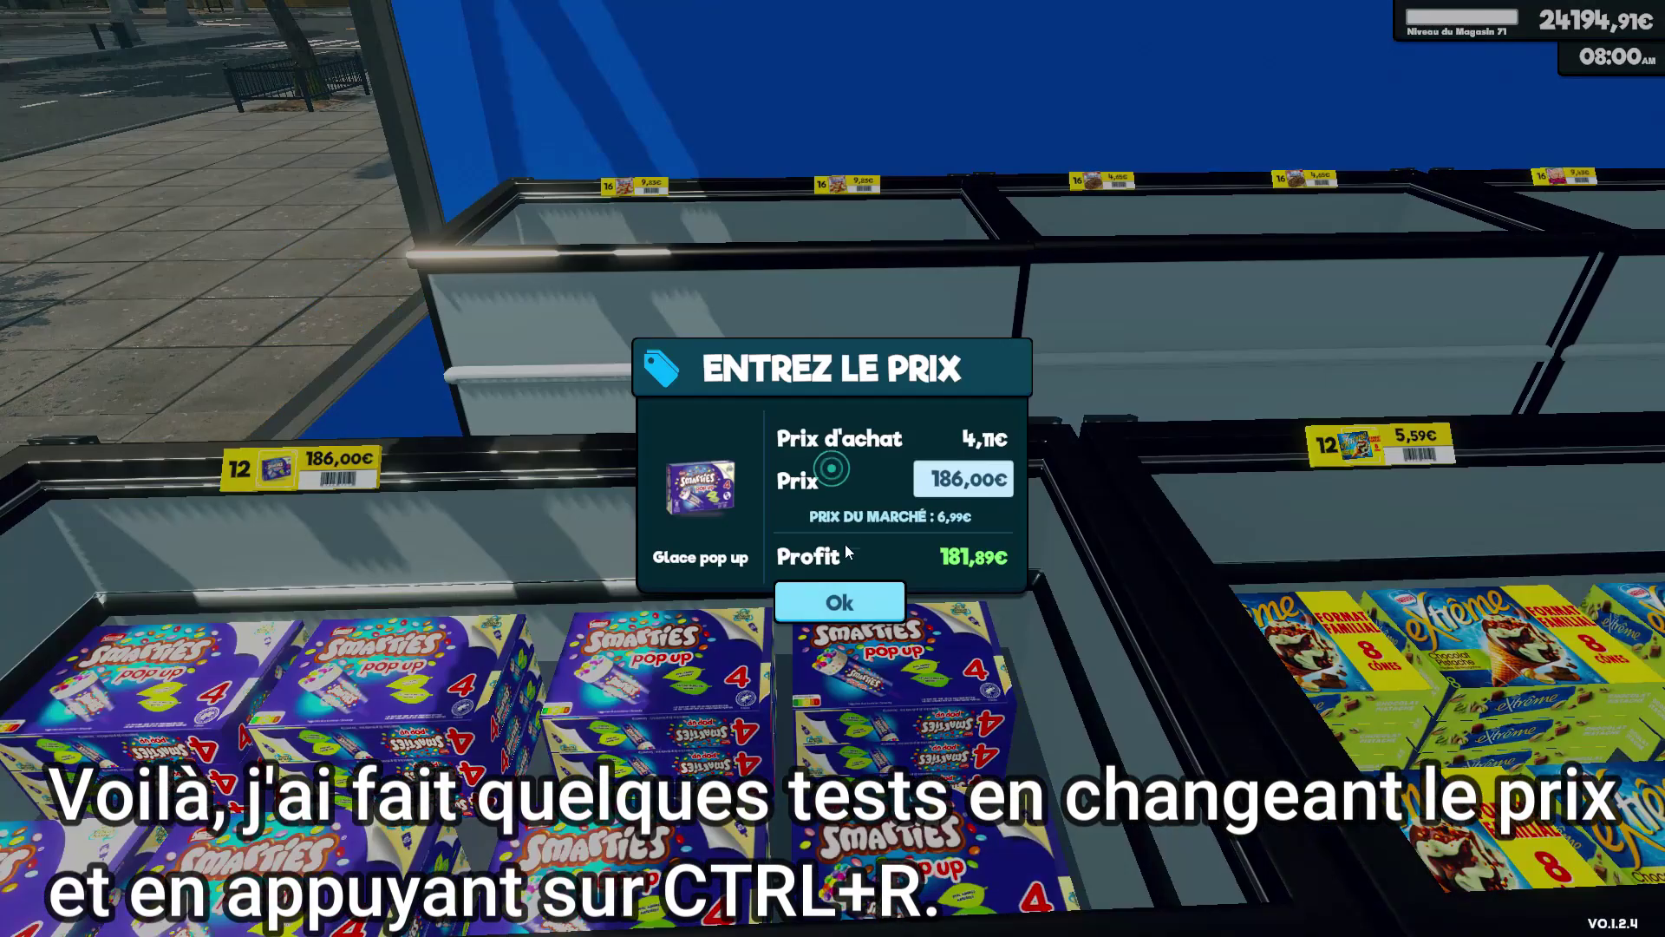
click(866, 601)
key(ctrl+r)
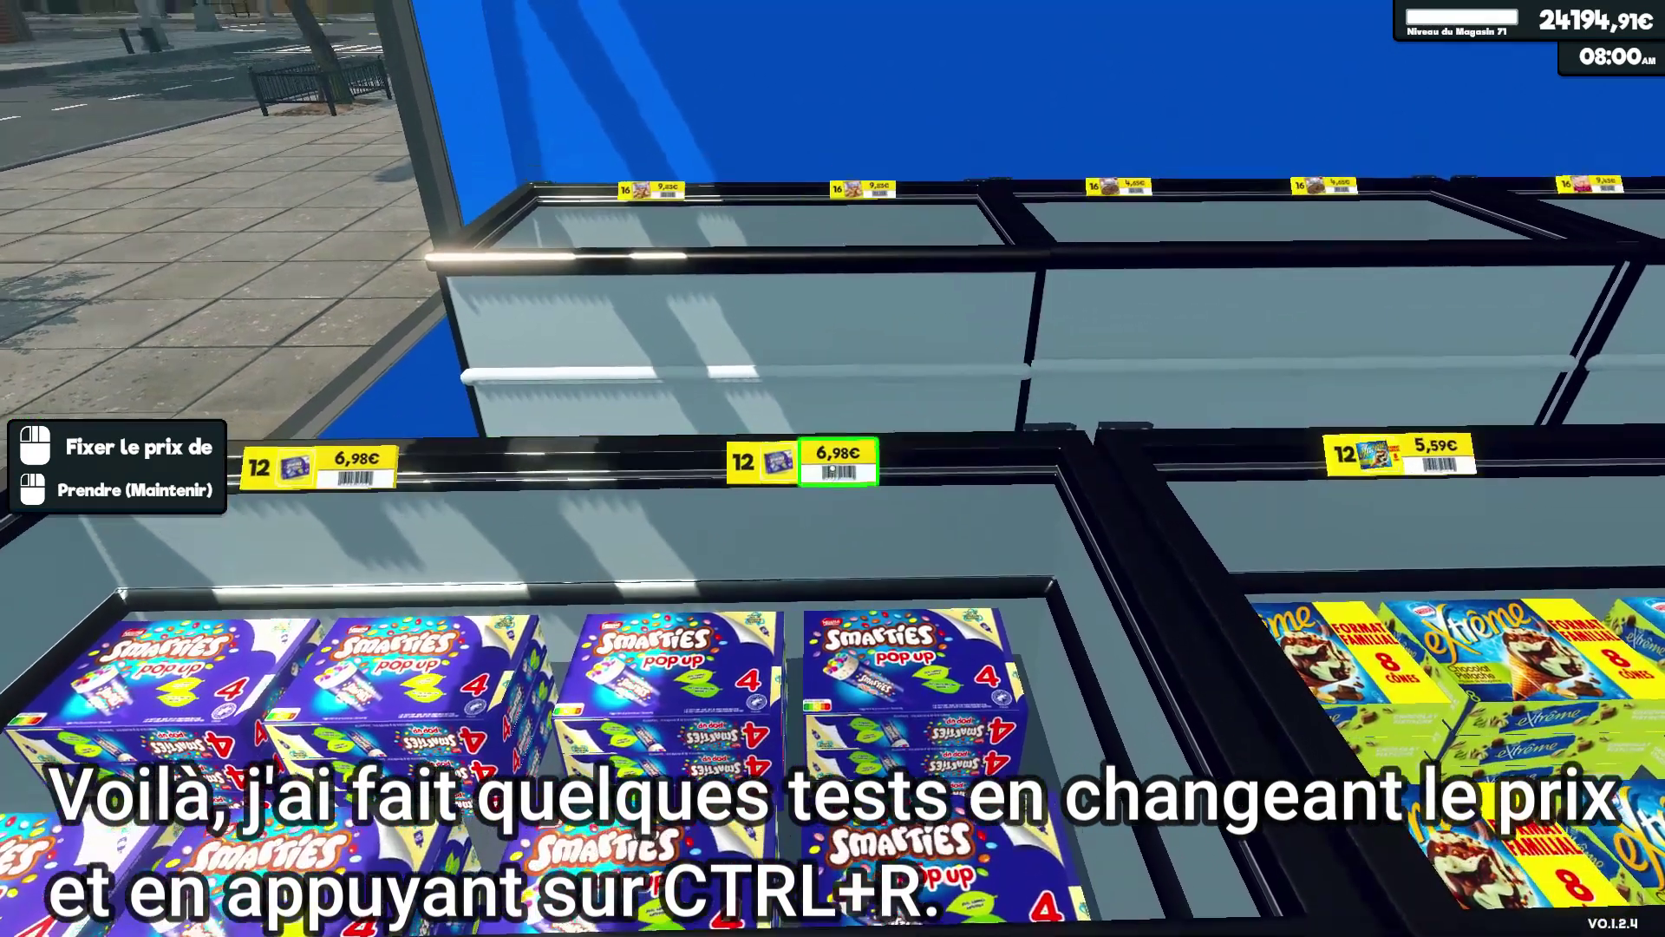
click(837, 463)
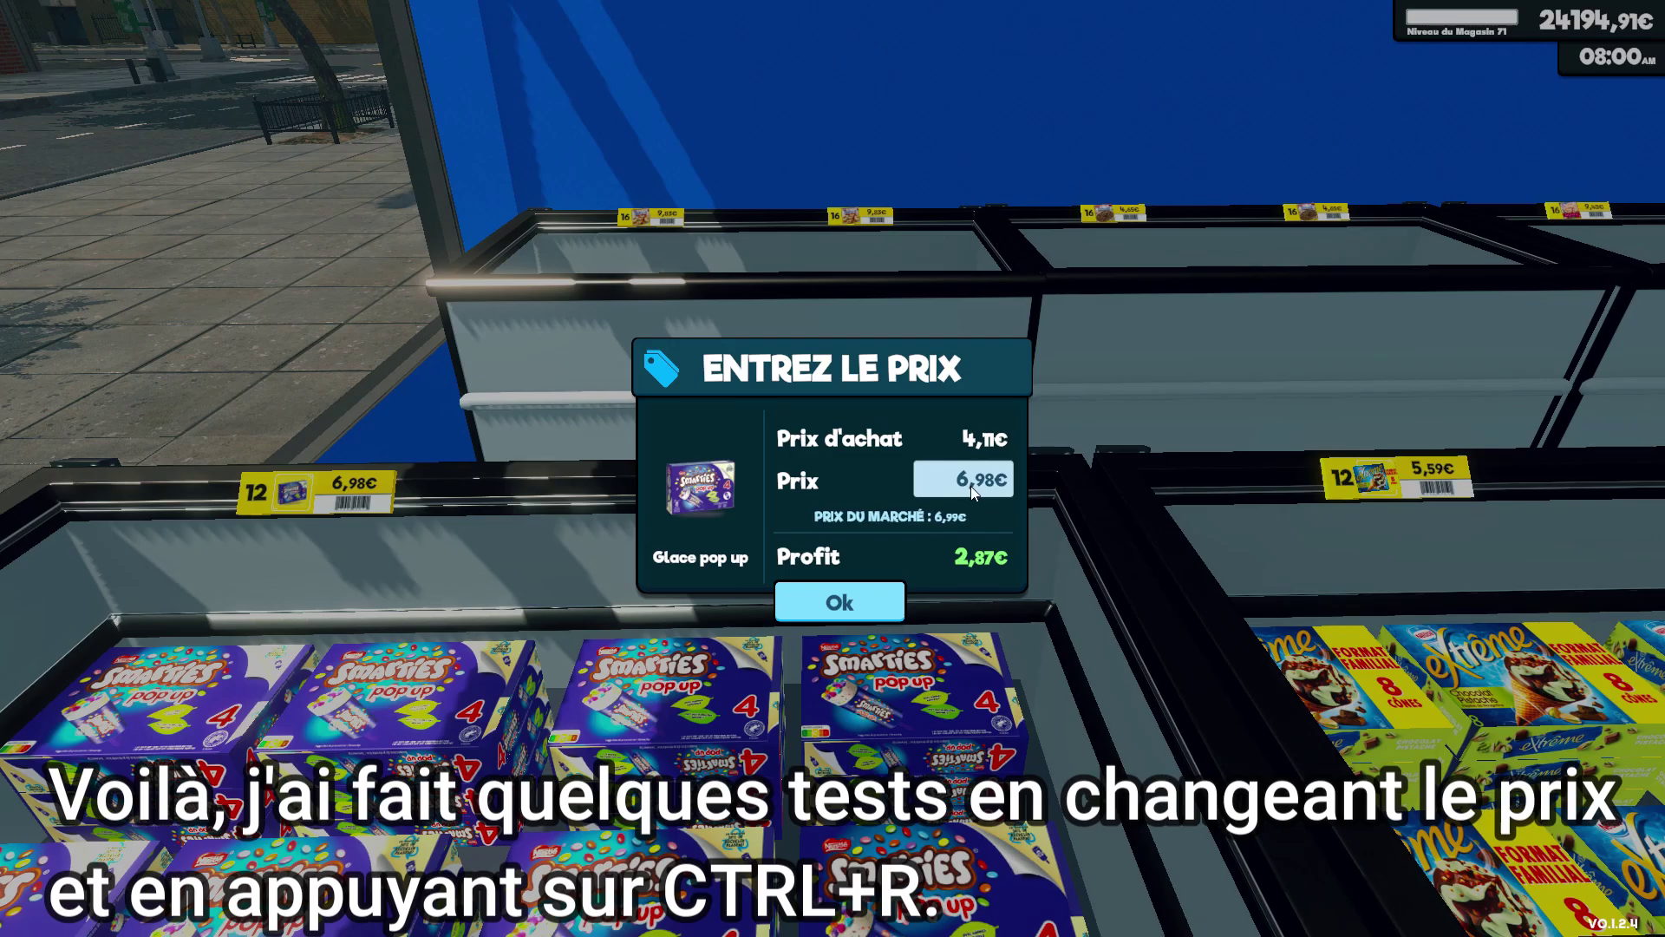
click(855, 605)
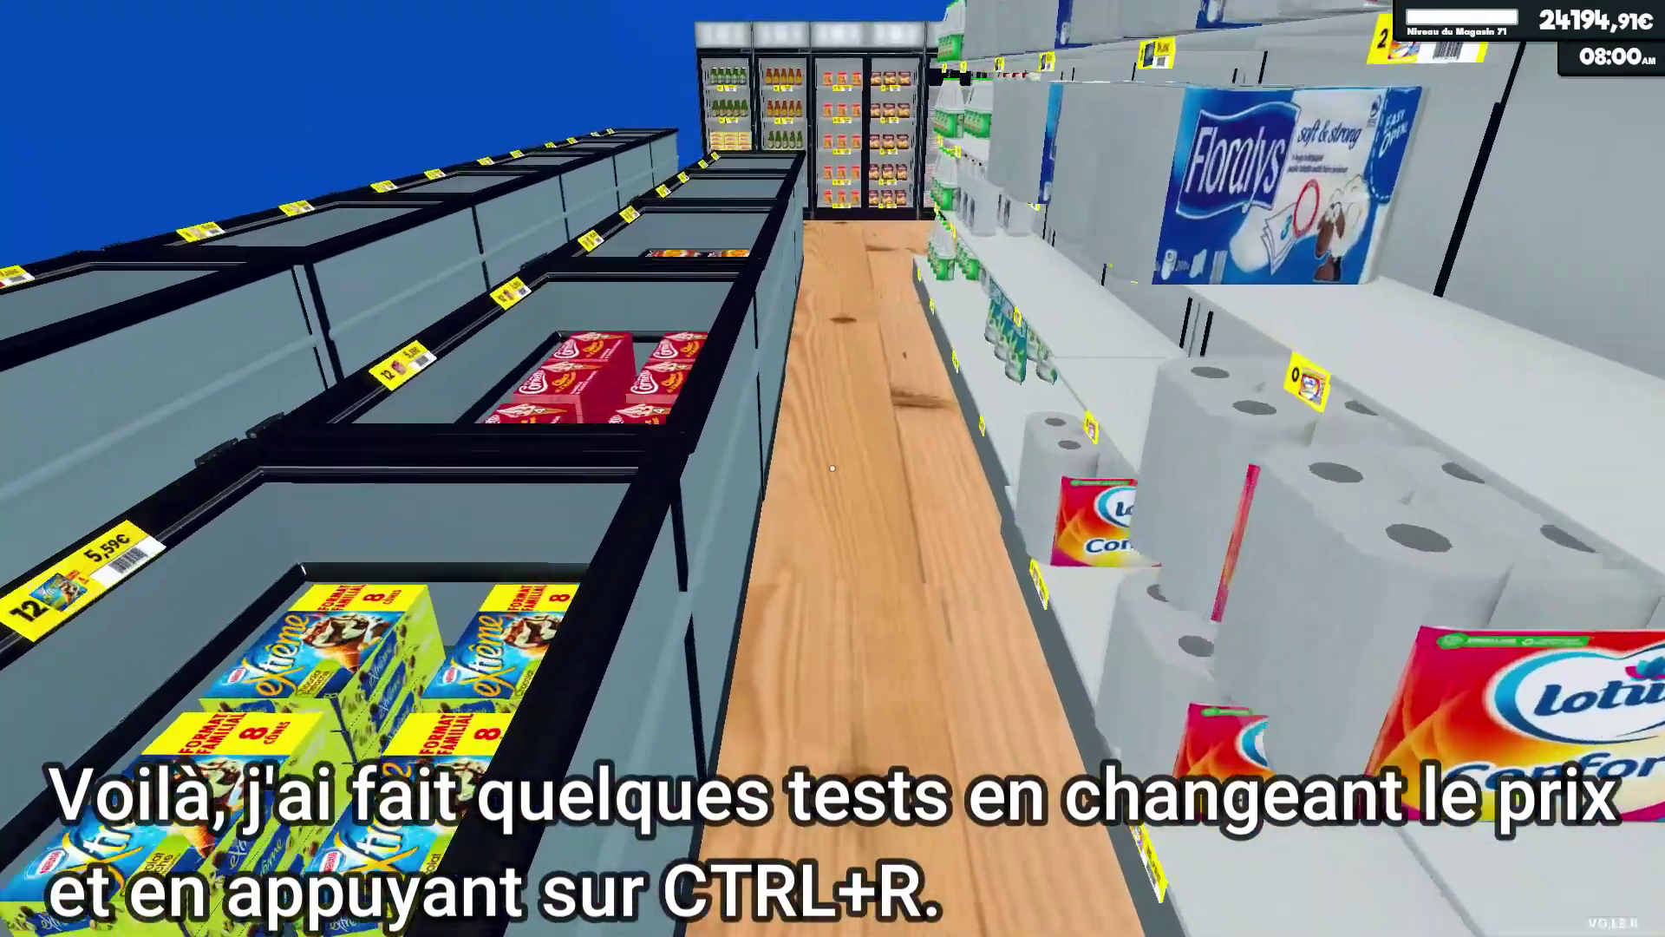
- Walk along the aisle to the other freezers and examine the price labels on their products
key(w)
key(d)
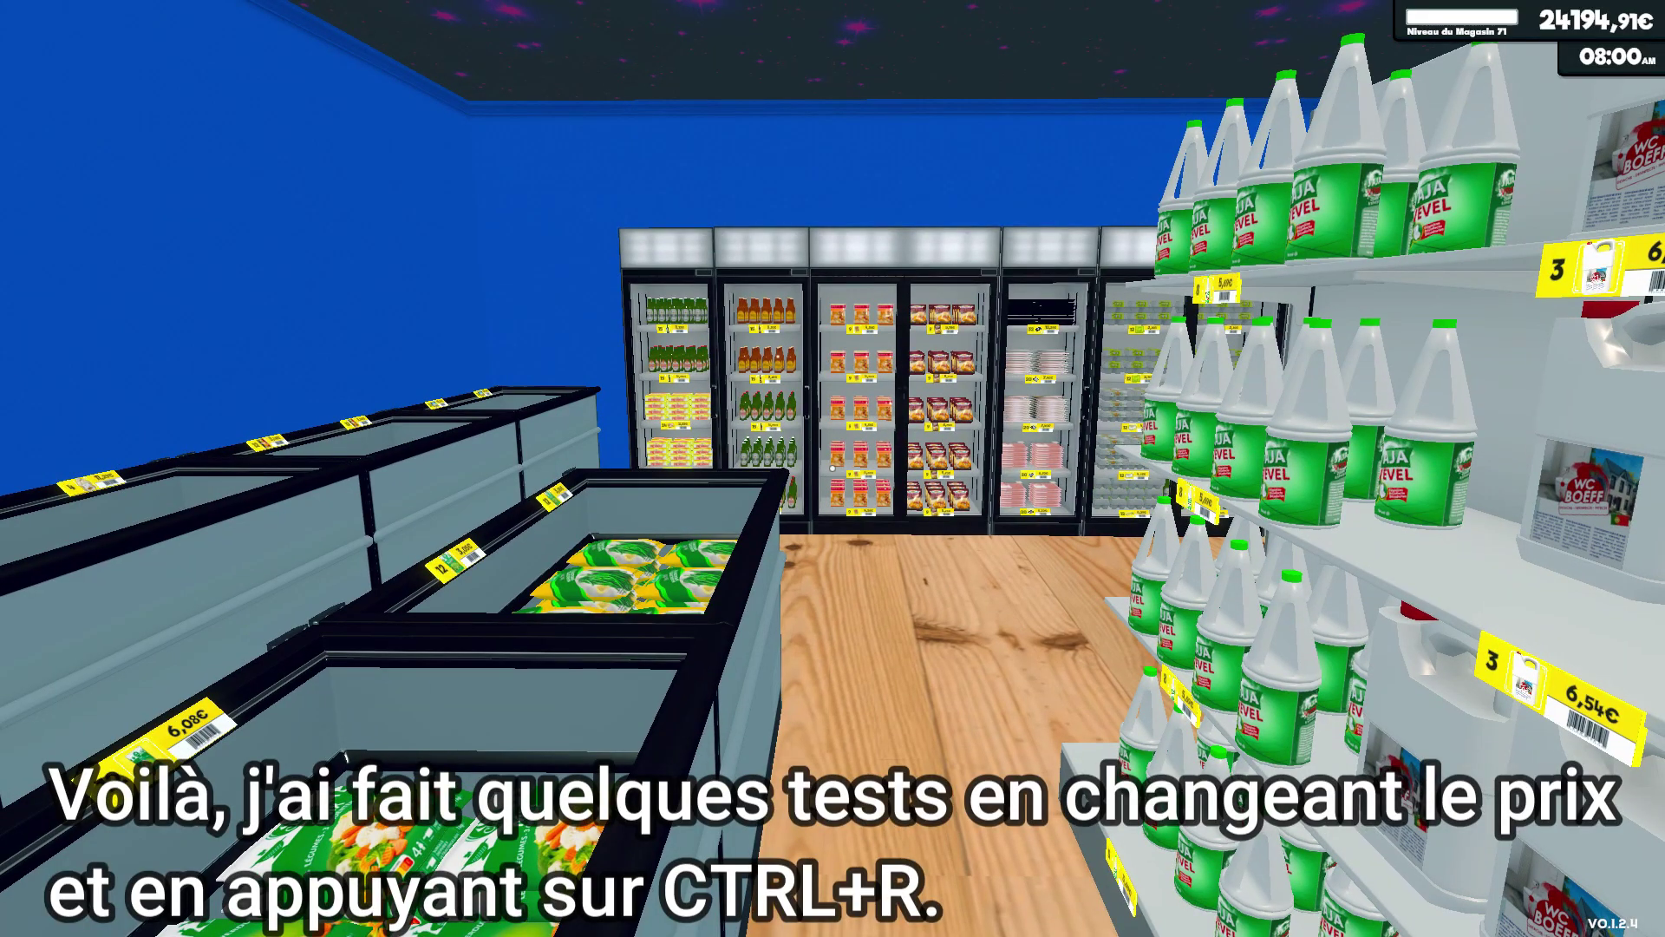
key(w)
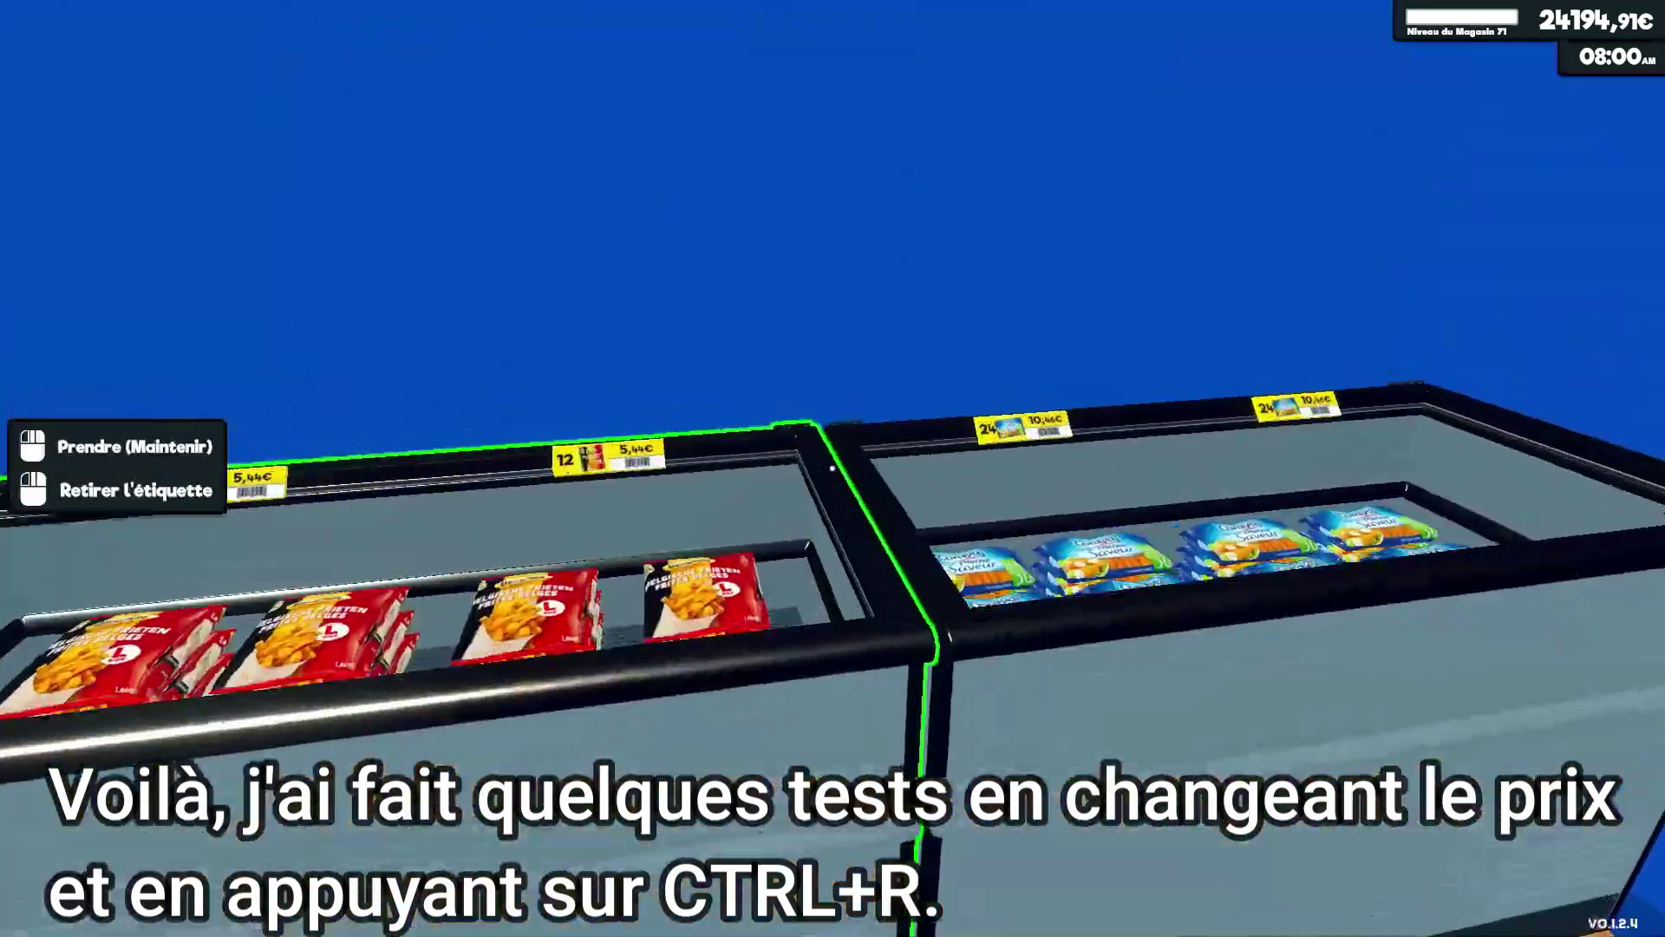